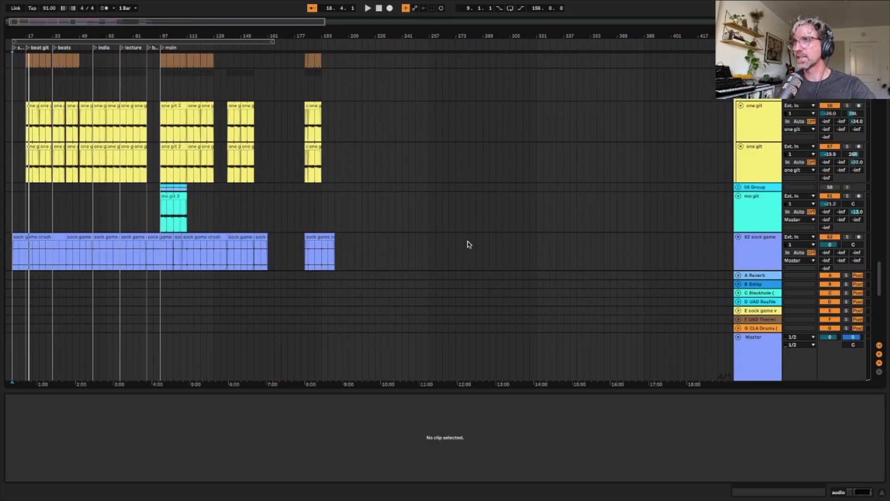
# Play the arrangement from the start locator with the beats and main sock dry tracks in view
pyautogui.scroll(15, 468, 245)
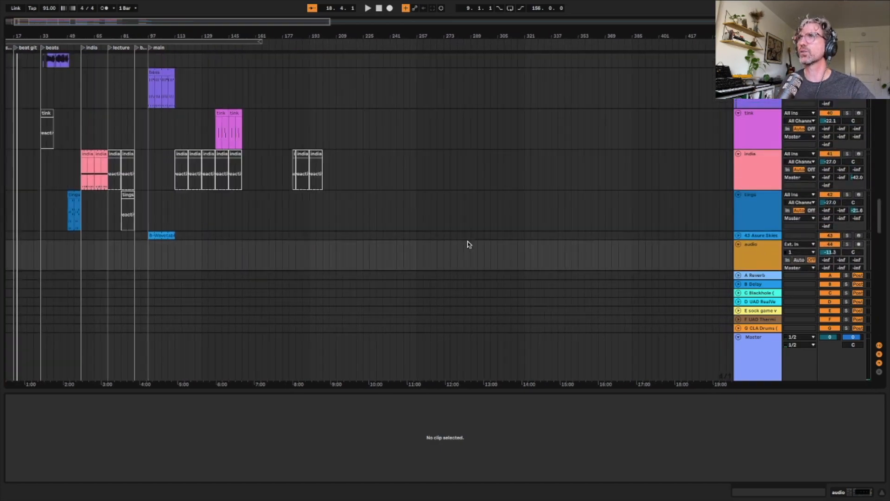
pyautogui.scroll(20, 468, 244)
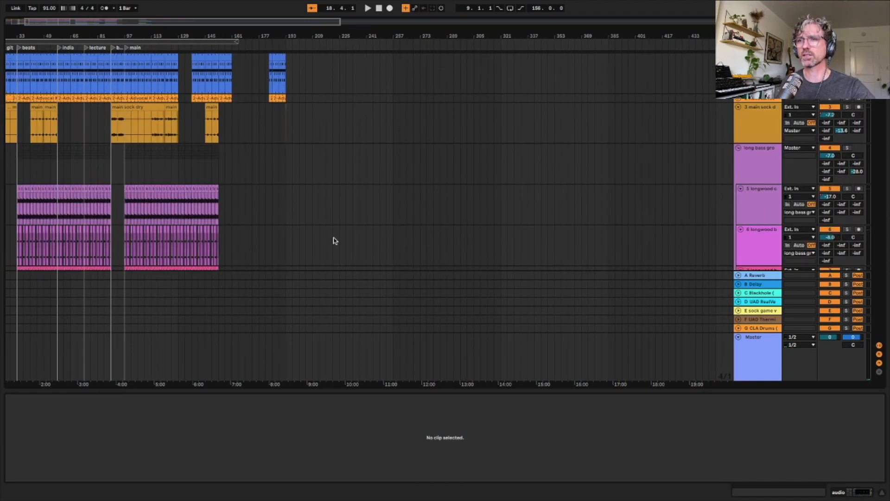
pyautogui.hscroll(-5, 301, 244)
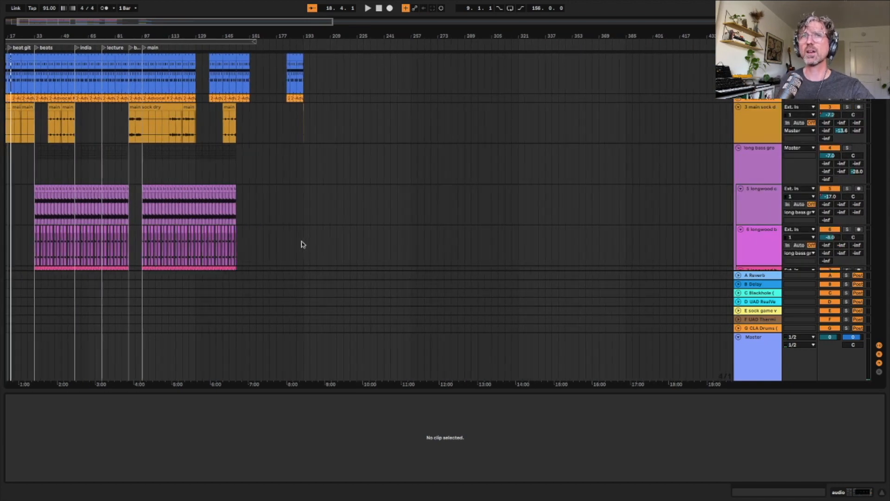
pyautogui.hscroll(-3, 302, 244)
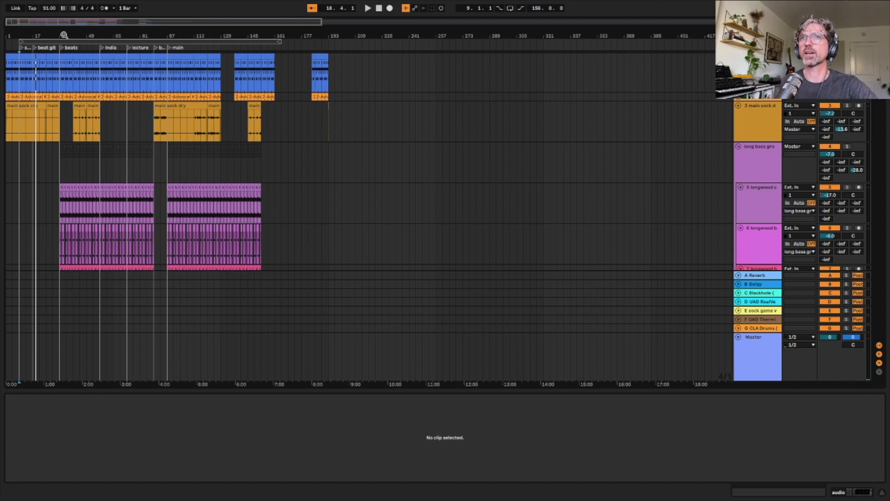
pyautogui.moveTo(61, 35); pyautogui.dragTo(71, 171)
pyautogui.hscroll(-5, 72, 176)
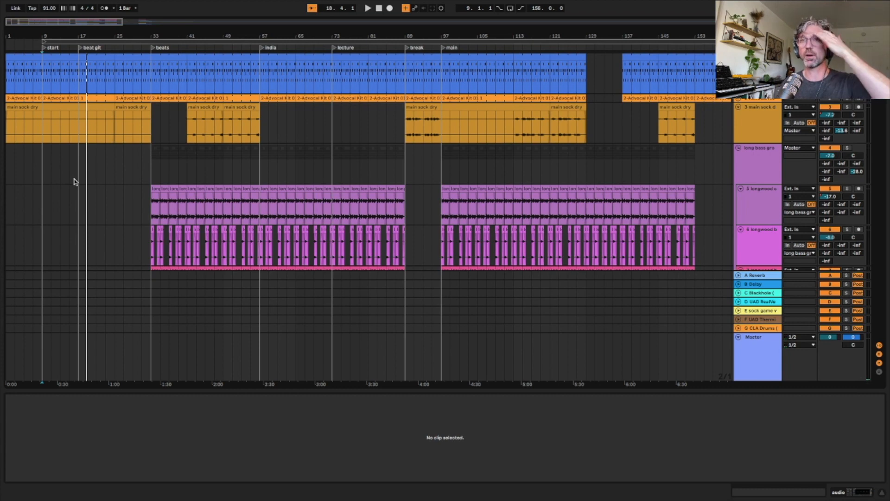
pyautogui.click(44, 48)
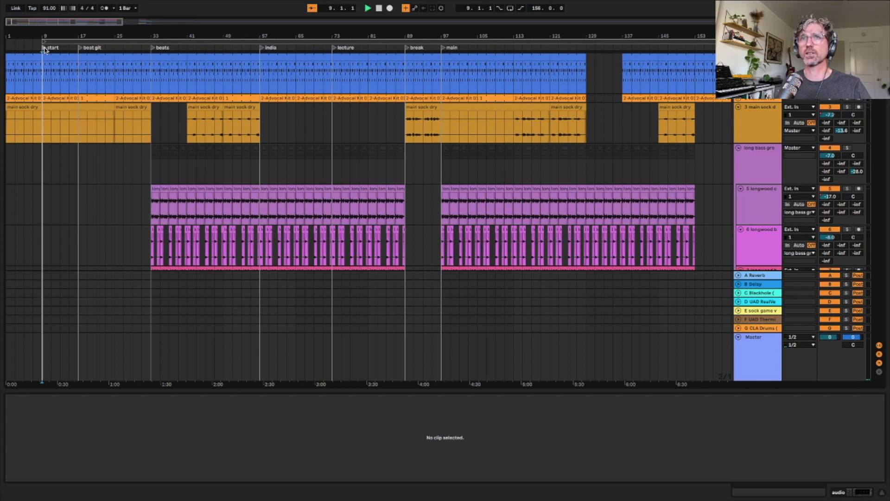
pyautogui.press('space')
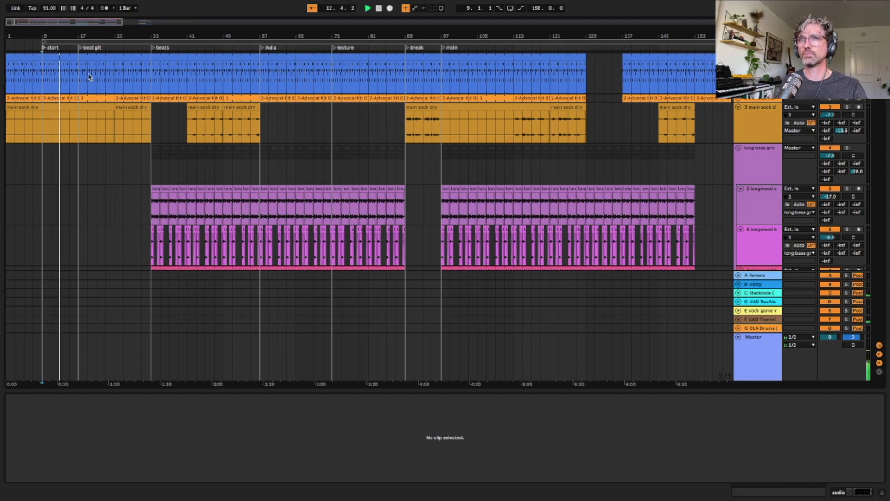
# Compare the intro with and without the Blackhole return by switching return C off and on during playback in Session View
pyautogui.press('Tab')
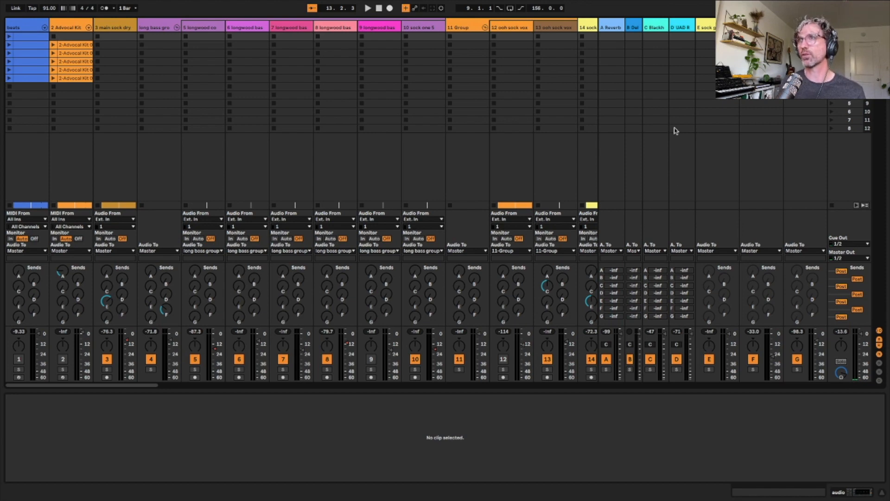
pyautogui.click(654, 29)
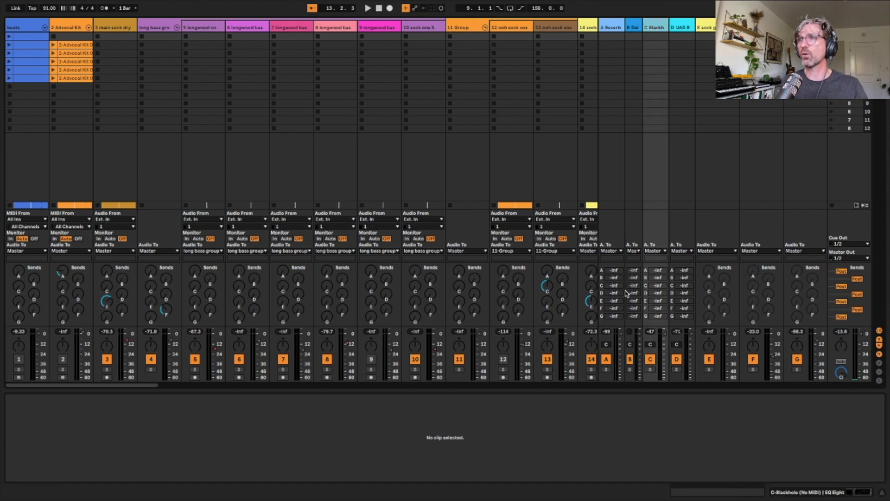
pyautogui.press('space')
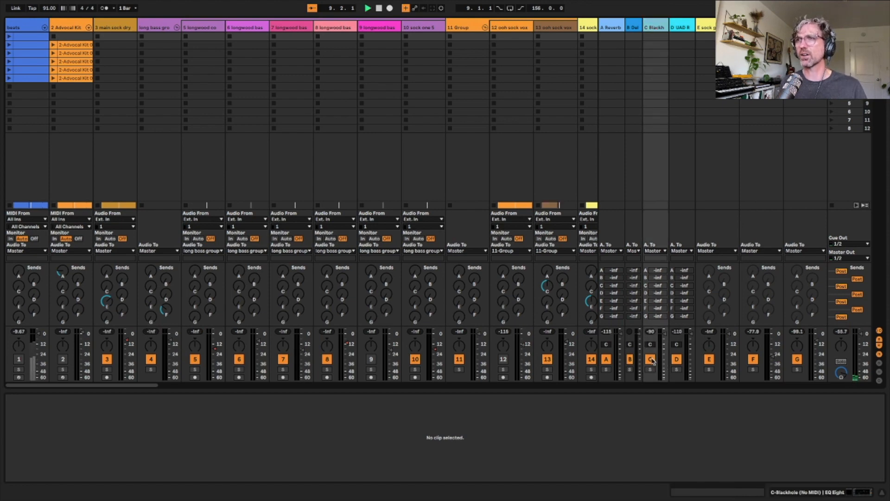
pyautogui.click(652, 360)
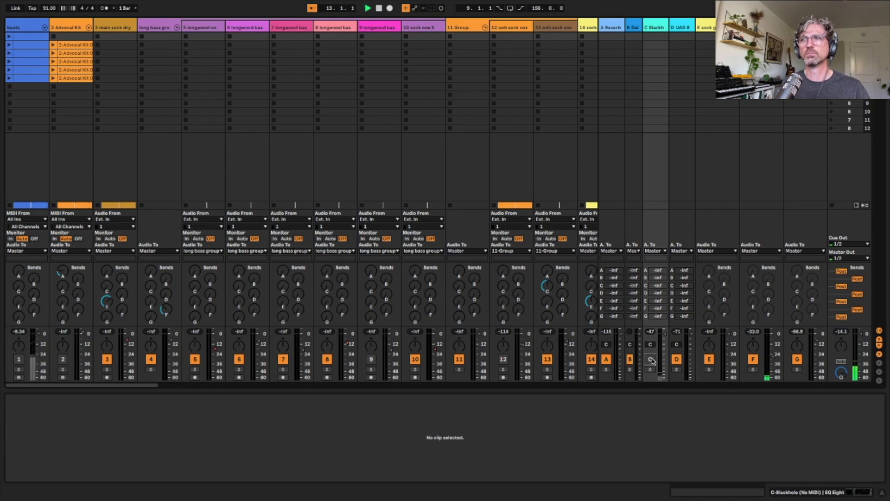
pyautogui.click(651, 359)
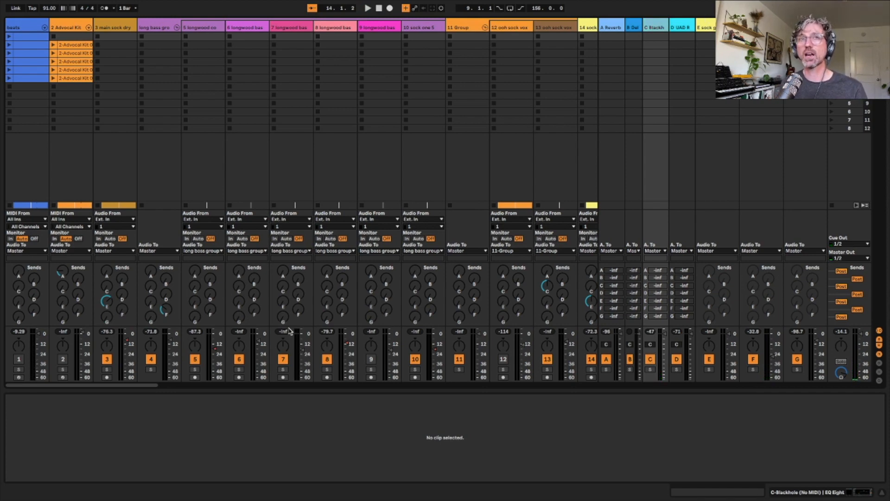
# Show the Blackhole return's device chain and inspect the Eventide Blackhole plug-in settings
pyautogui.click(654, 29)
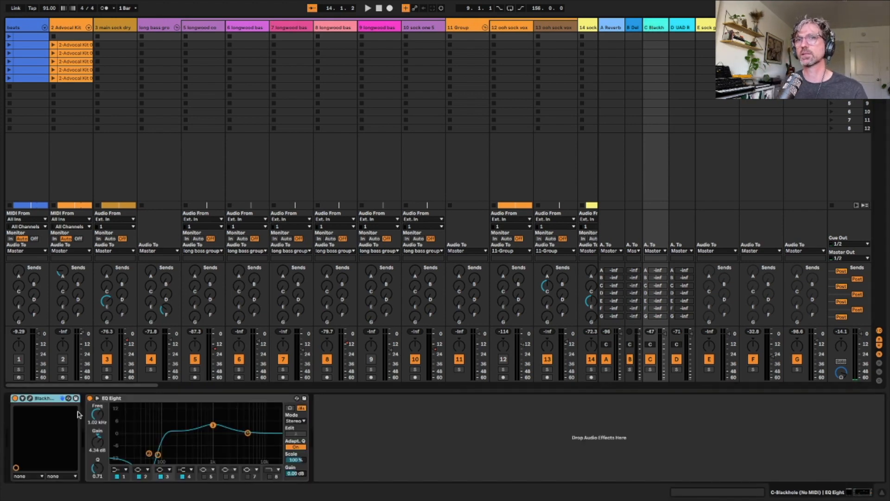
pyautogui.click(30, 398)
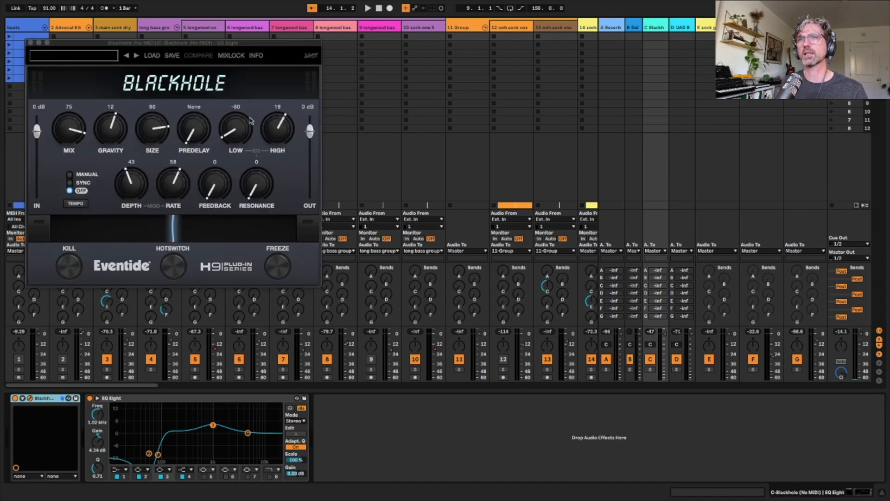
pyautogui.click(30, 43)
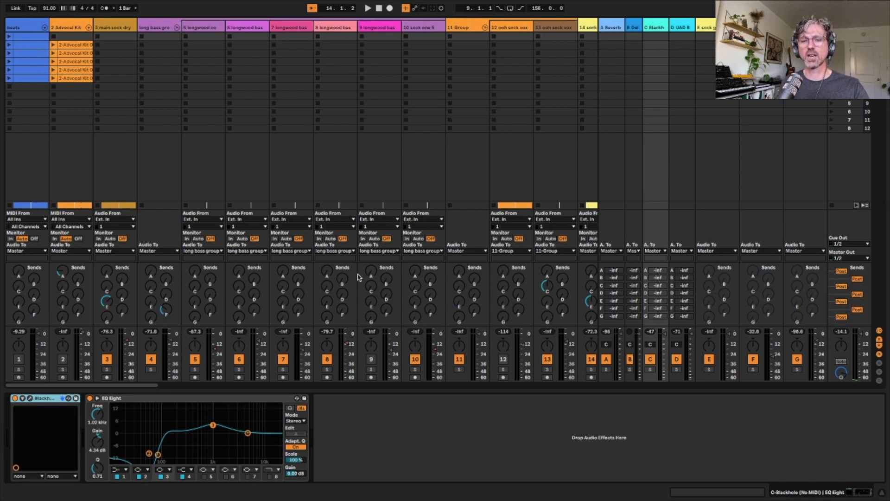
# Solo the gitz group in Arrangement View and play it from the start locator
pyautogui.press('Tab')
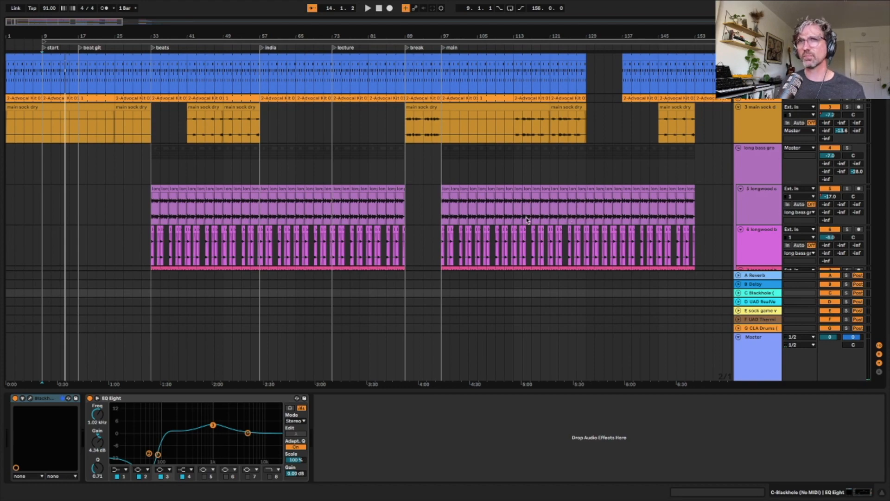
pyautogui.scroll(-10, 203, 213)
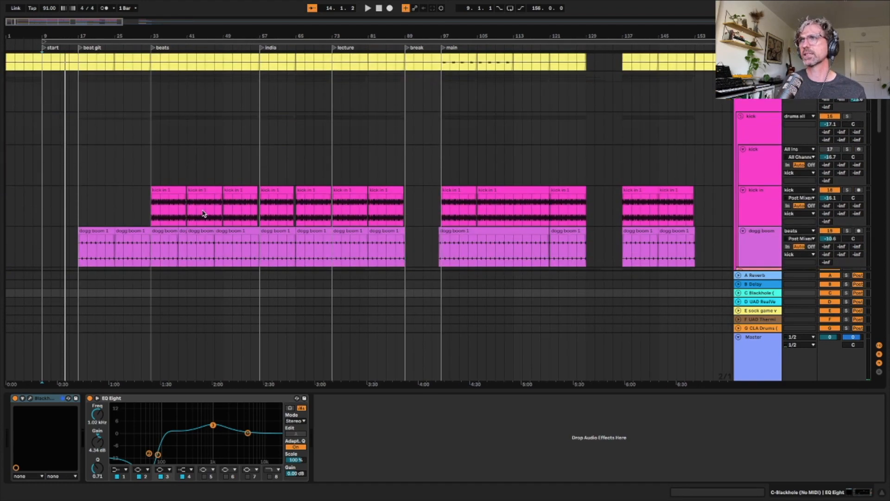
pyautogui.scroll(-10, 203, 214)
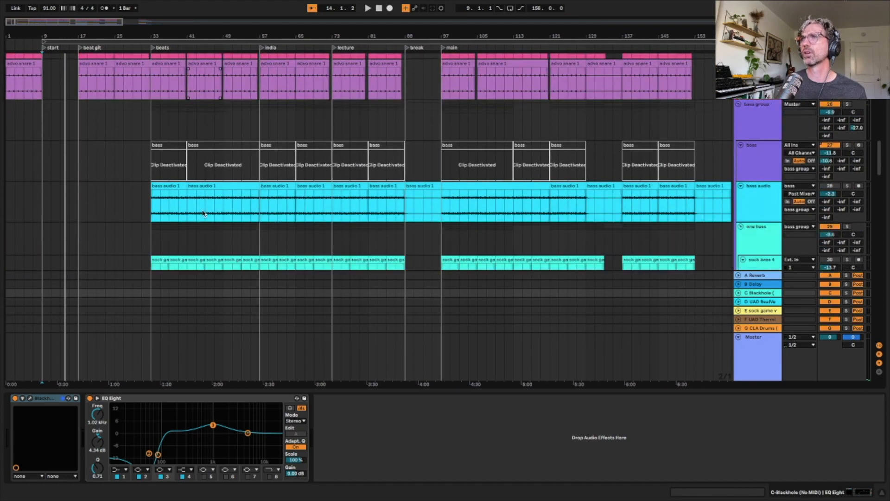
pyautogui.scroll(-10, 202, 212)
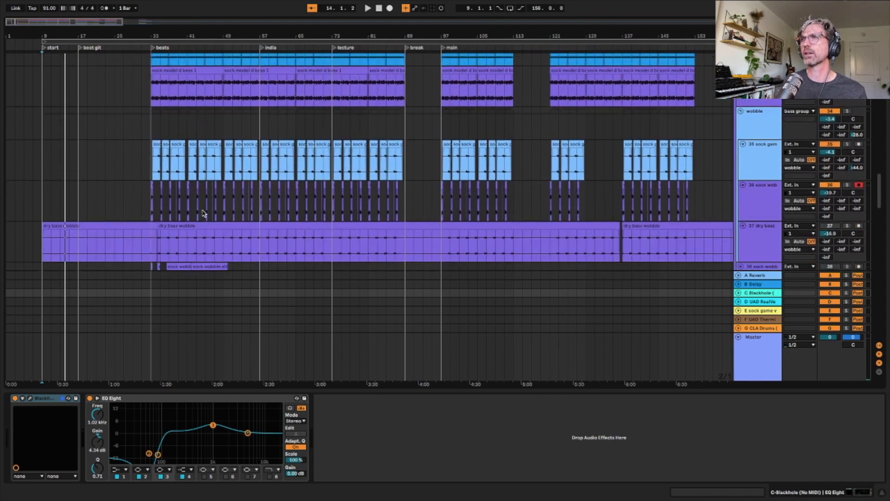
pyautogui.scroll(-10, 202, 213)
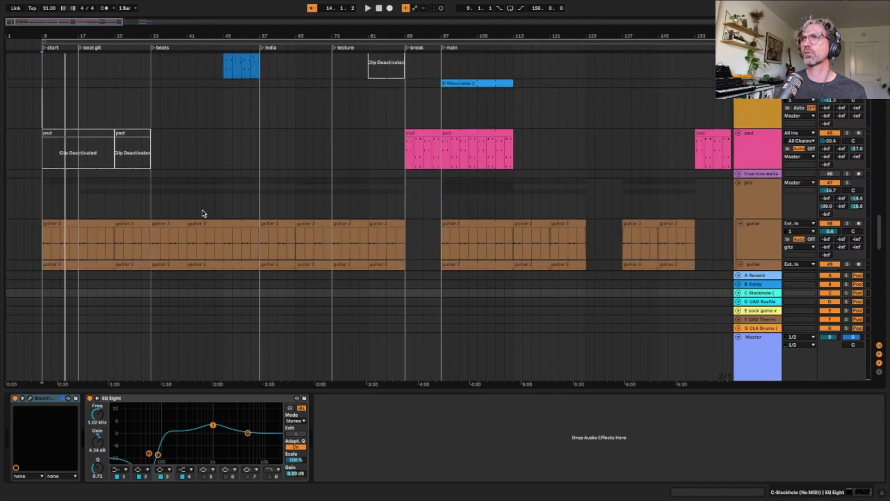
pyautogui.scroll(-3, 203, 214)
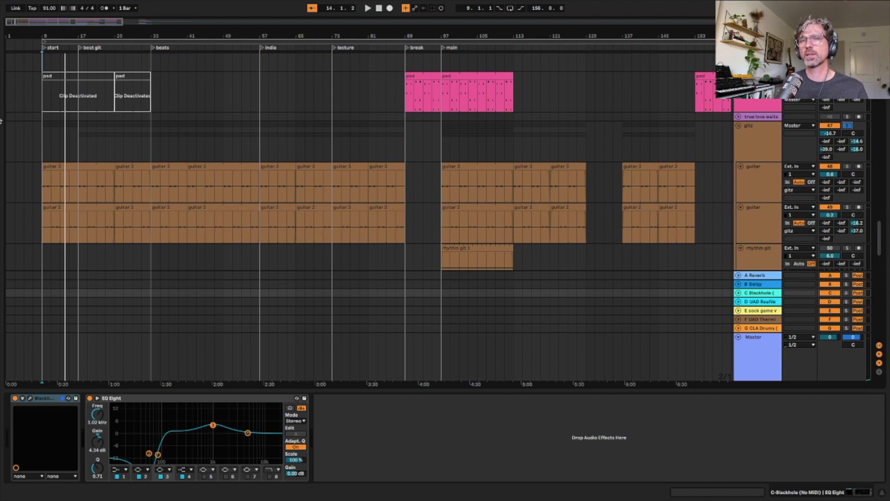
pyautogui.click(46, 41)
pyautogui.press('space')
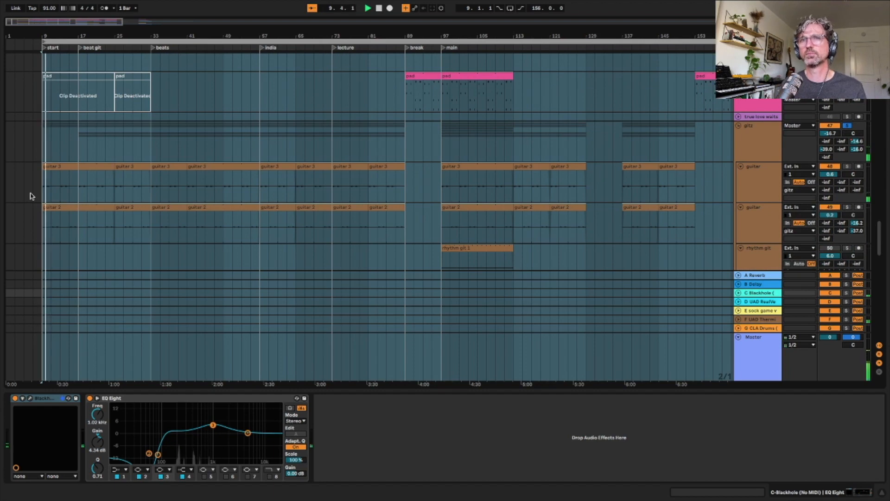
# Solo rhythm git tracks 52 and 53 together and play them from the beat git locator
pyautogui.scroll(-5, 31, 196)
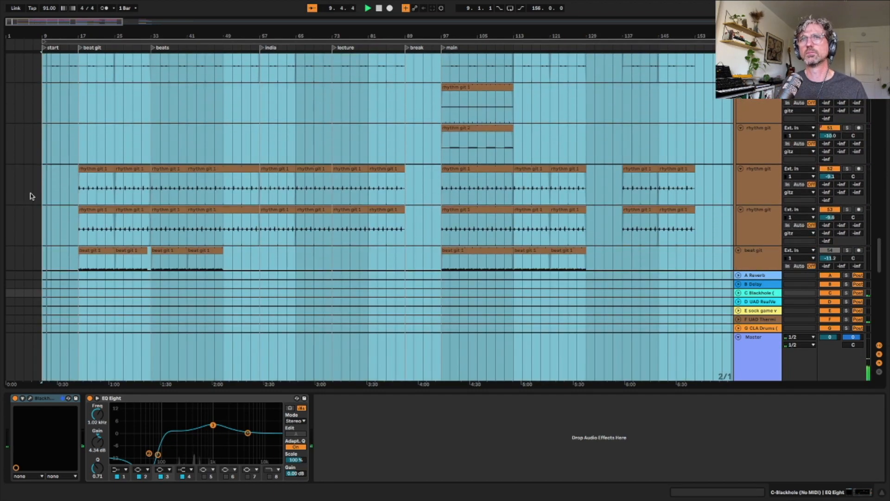
pyautogui.click(80, 48)
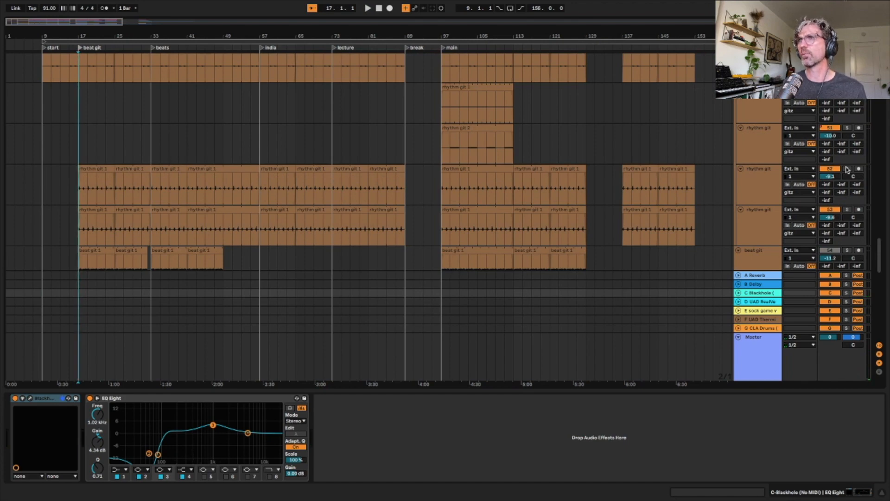
pyautogui.click(847, 168)
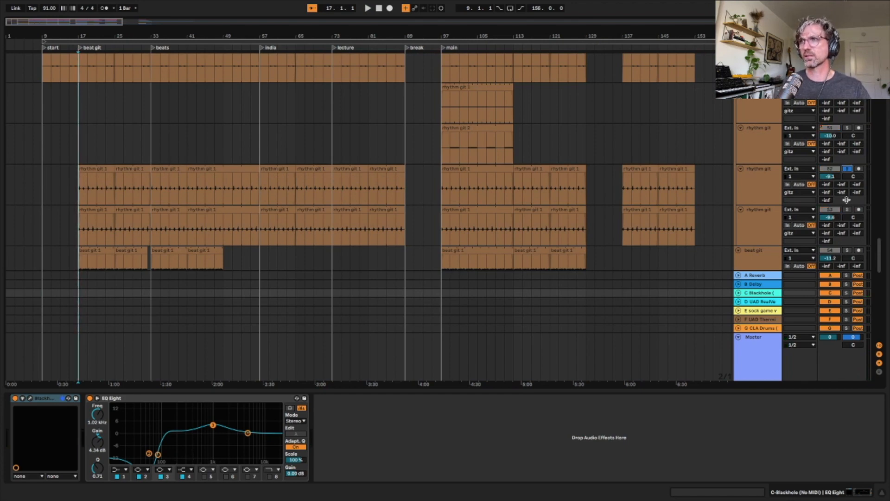
pyautogui.click(847, 209)
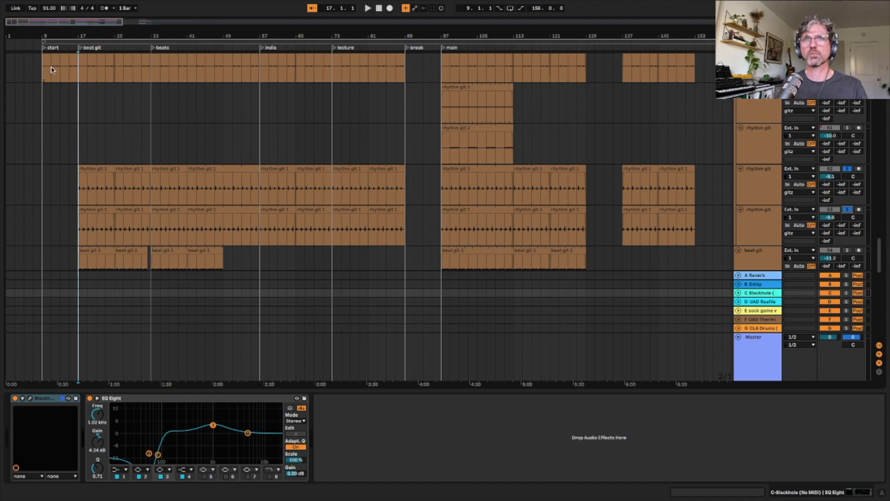
pyautogui.click(79, 48)
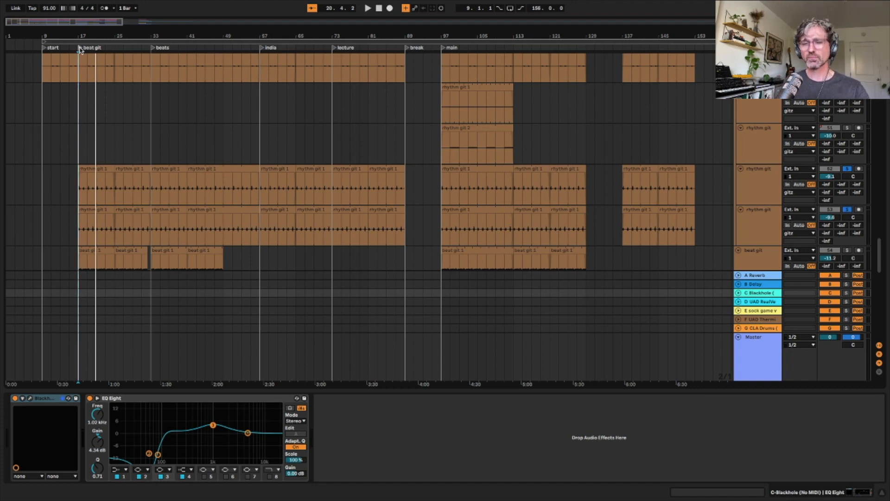
# Solo the beat git track and play it from the beat git locator
pyautogui.scroll(-5, 163, 138)
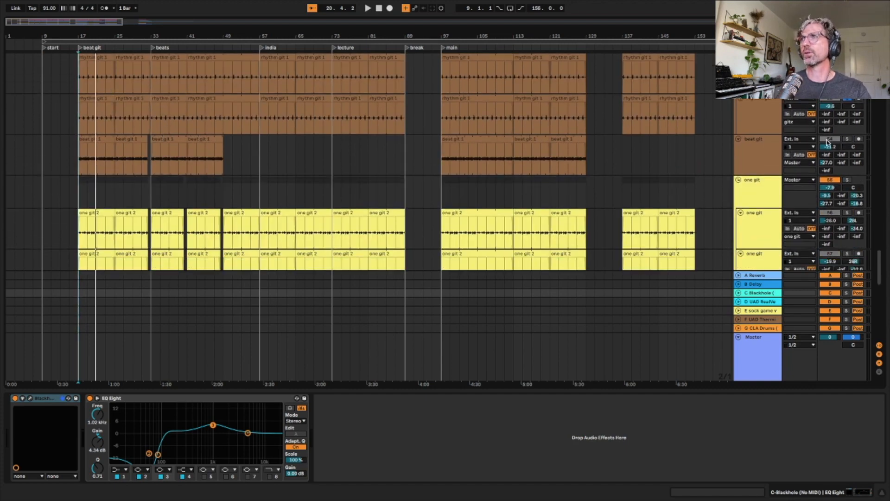
pyautogui.click(847, 138)
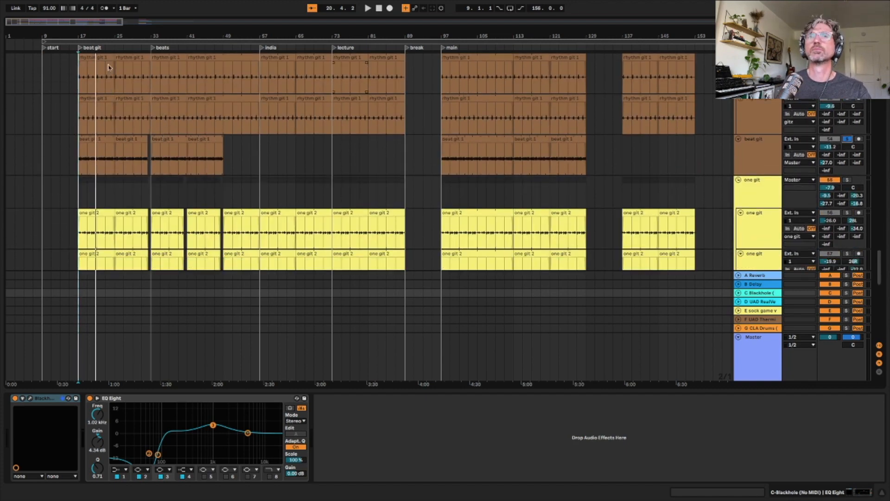
pyautogui.press('space')
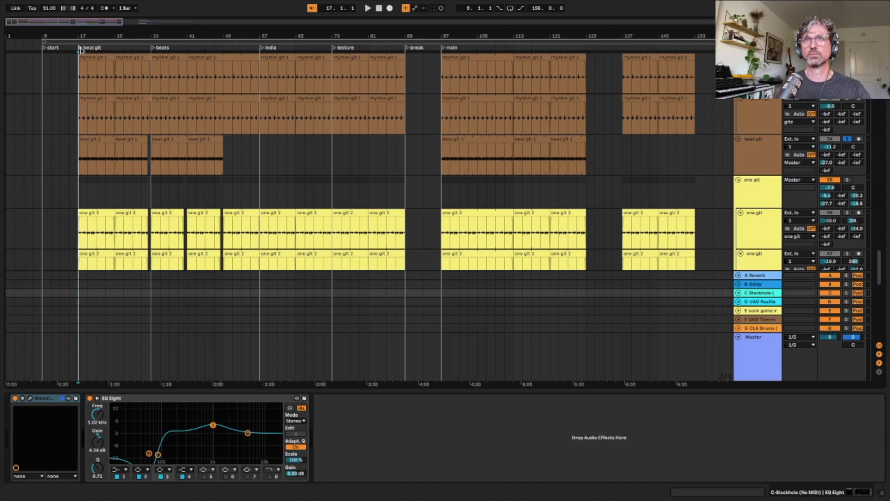
pyautogui.press('space')
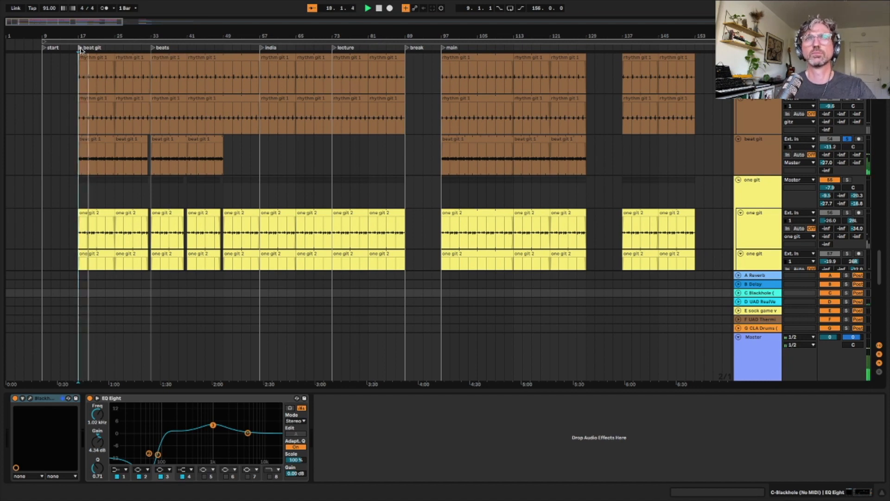
# Show the beat git track's device chain and inspect its UAD Dytronics Cyclosonic Panner and Neutron 2 plug-ins
pyautogui.click(754, 156)
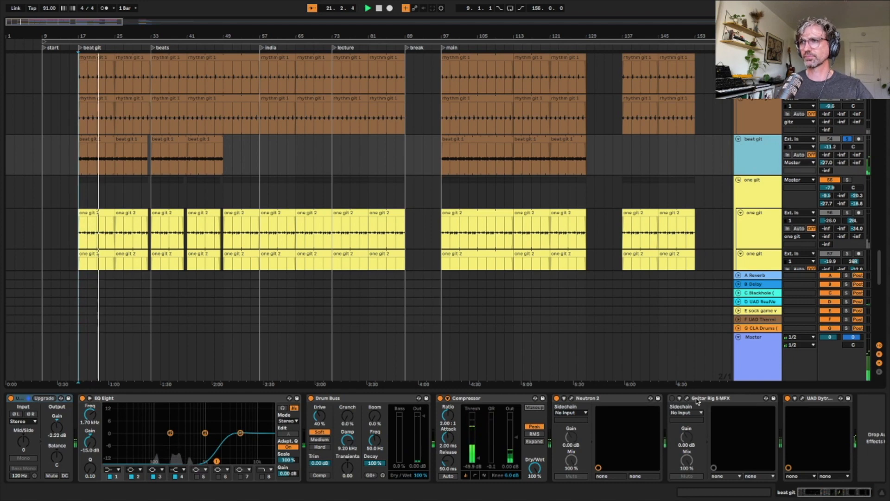
pyautogui.click(804, 399)
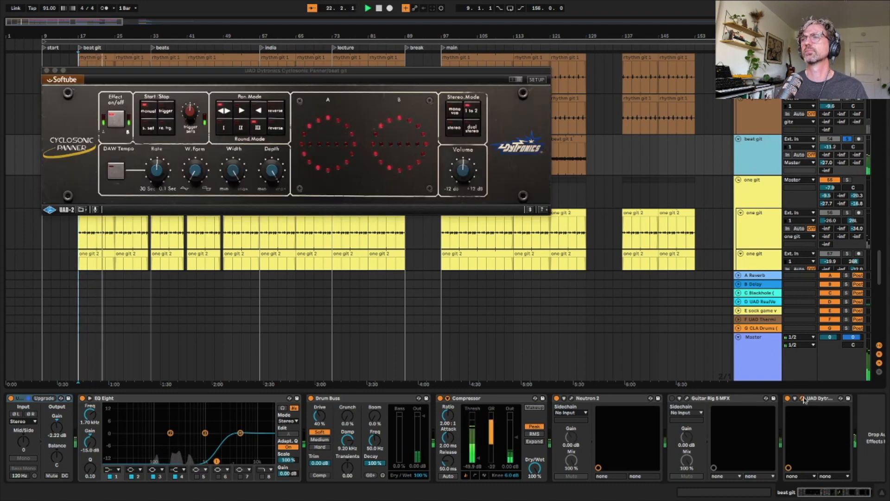
pyautogui.click(47, 71)
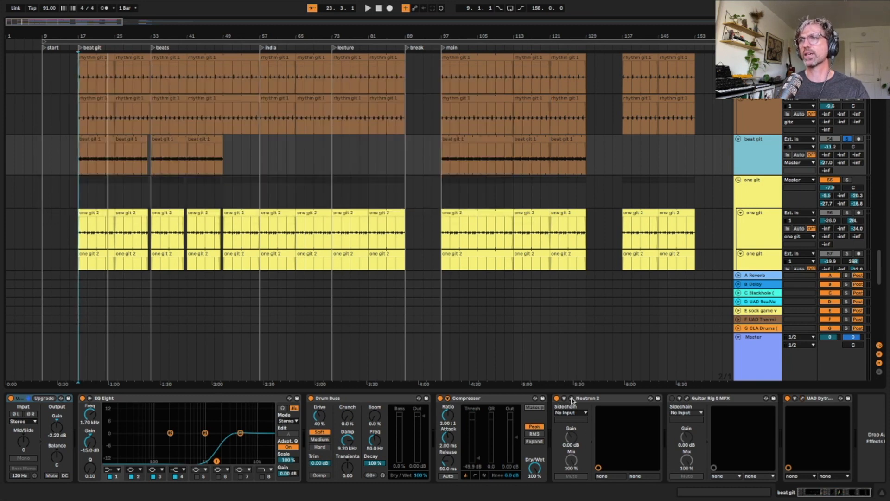
pyautogui.click(572, 399)
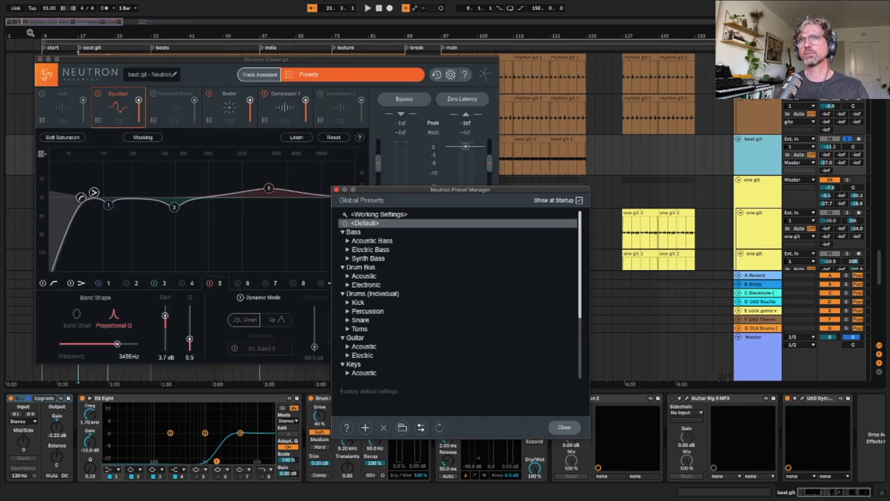
# Close the Neutron window, solo the one git group instead of beat git, and play it from the beat git locator
pyautogui.click(41, 59)
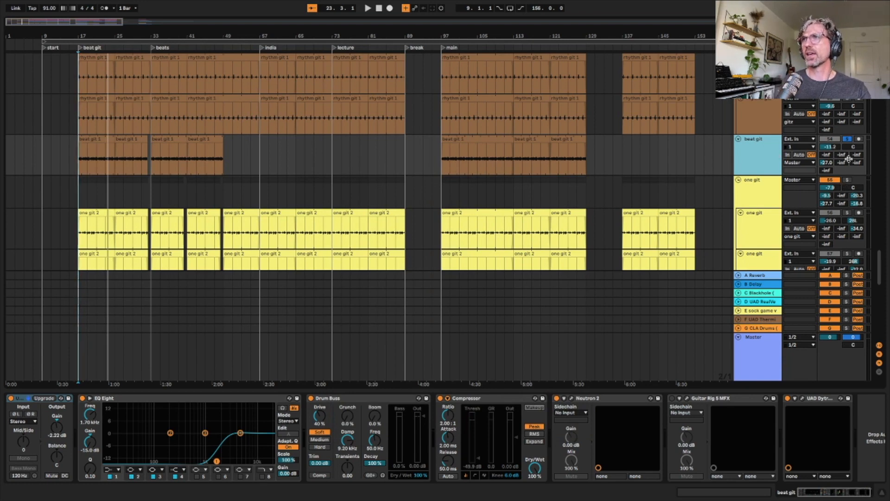
pyautogui.click(847, 139)
pyautogui.click(847, 180)
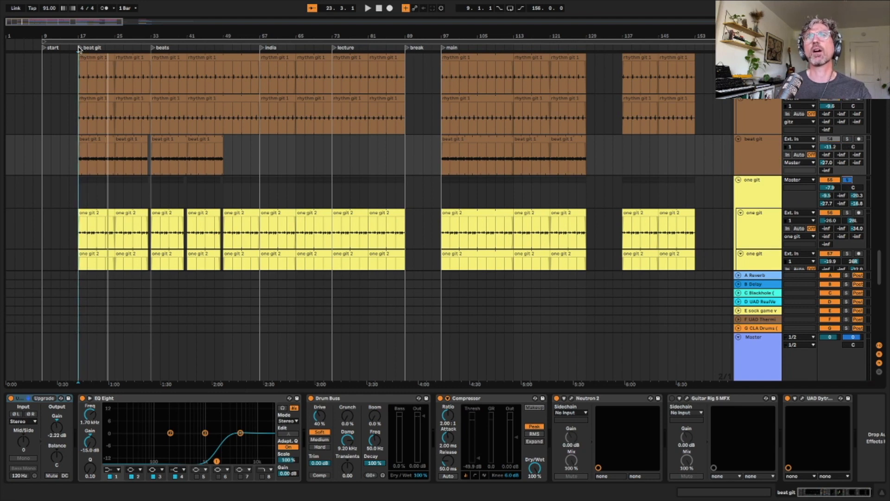
pyautogui.click(79, 49)
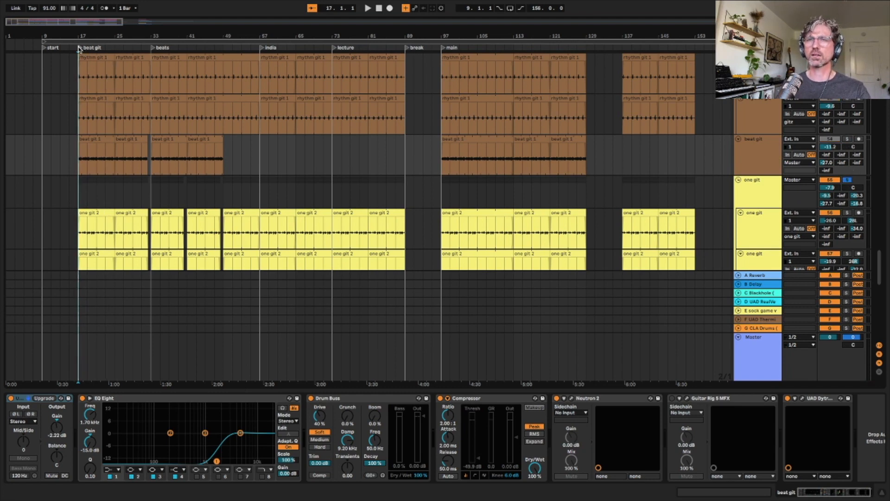
pyautogui.press('space')
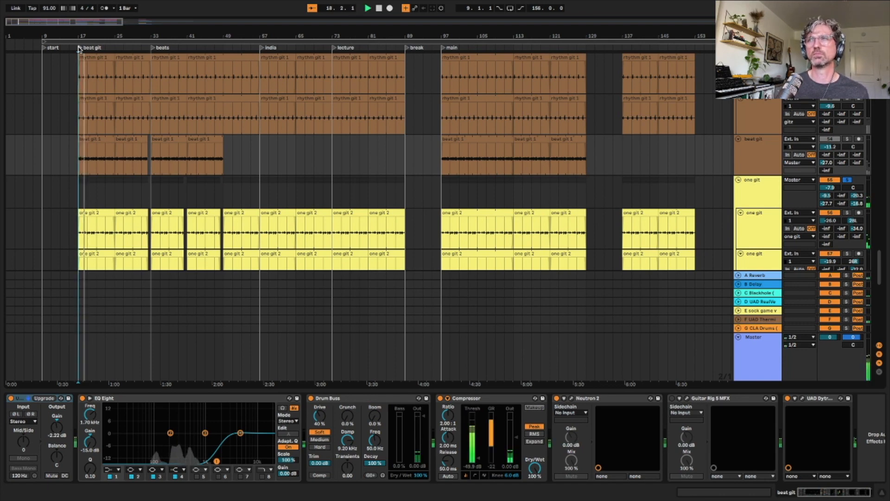
# Play the gitz and one git groups soloed together from the beat git locator, and add the beat git track to the solo
pyautogui.scroll(-5, 123, 180)
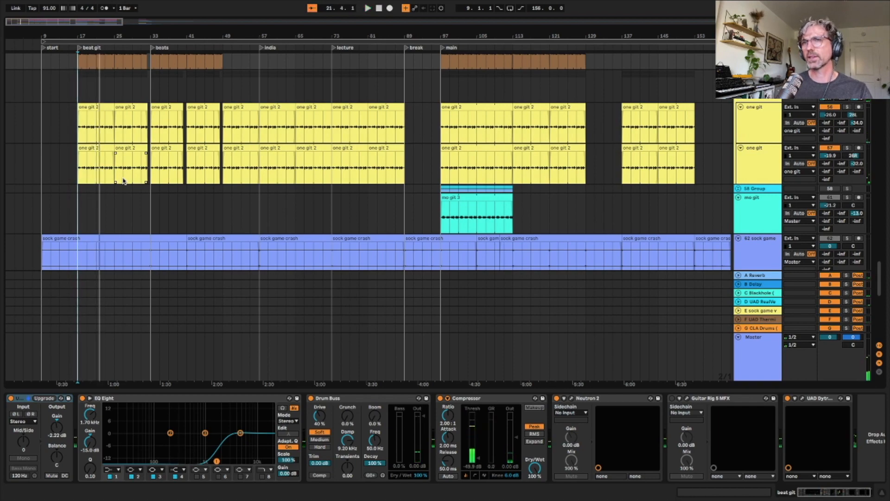
pyautogui.scroll(5, 147, 194)
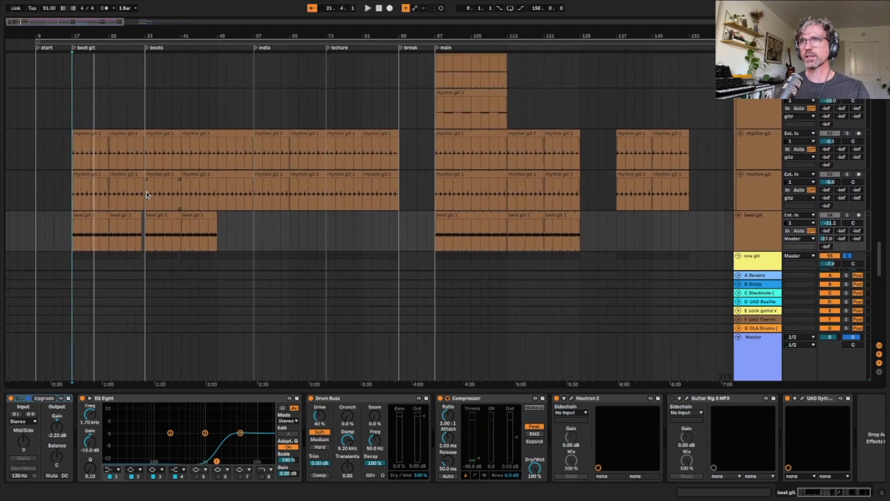
pyautogui.scroll(-5, 146, 194)
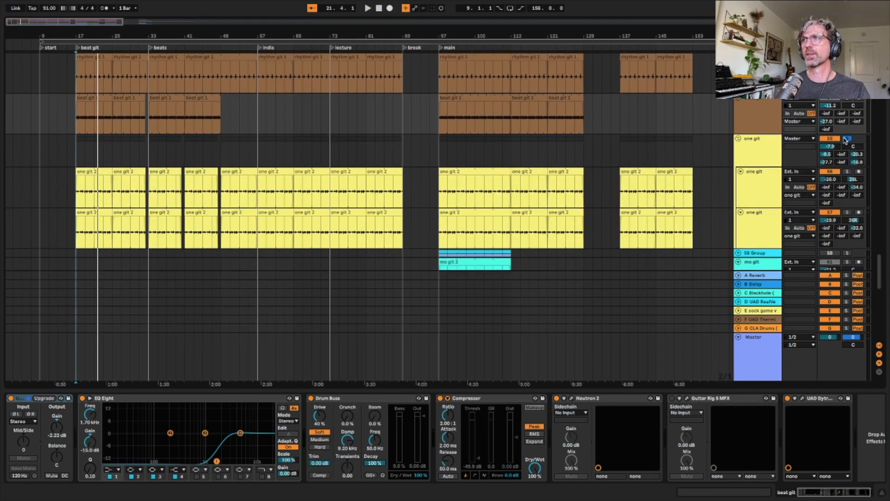
pyautogui.scroll(6, 845, 140)
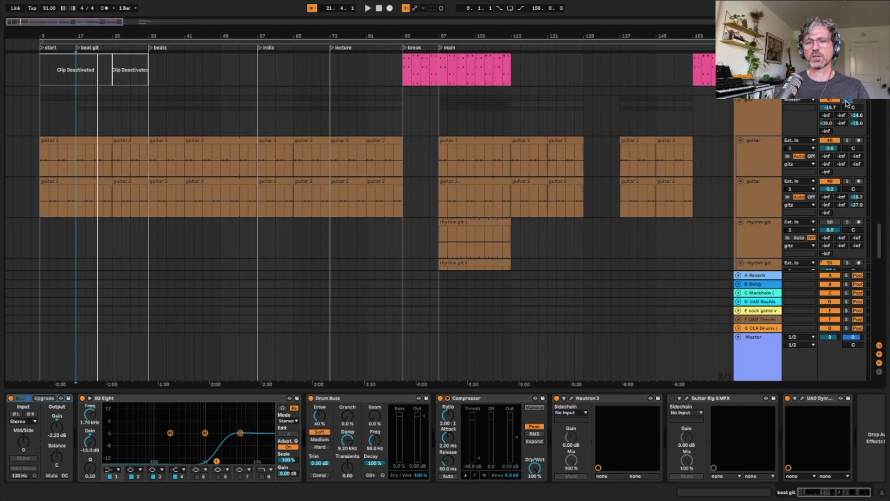
pyautogui.press('space')
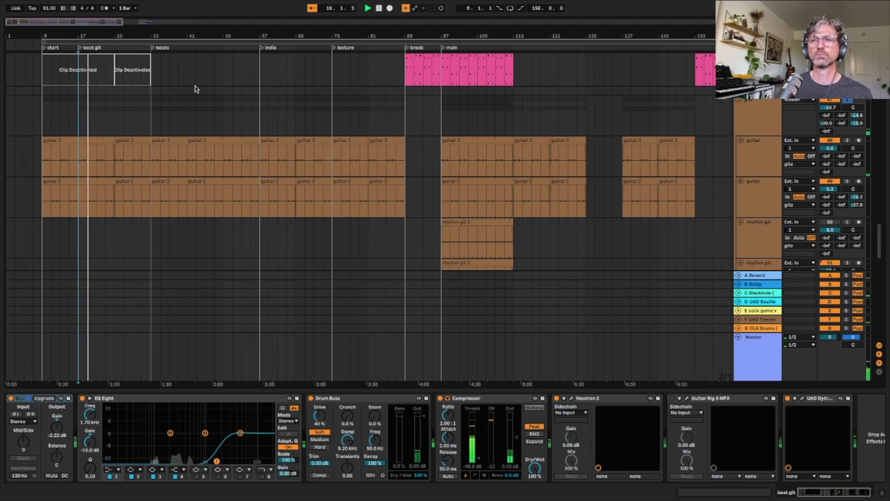
pyautogui.scroll(-5, 113, 165)
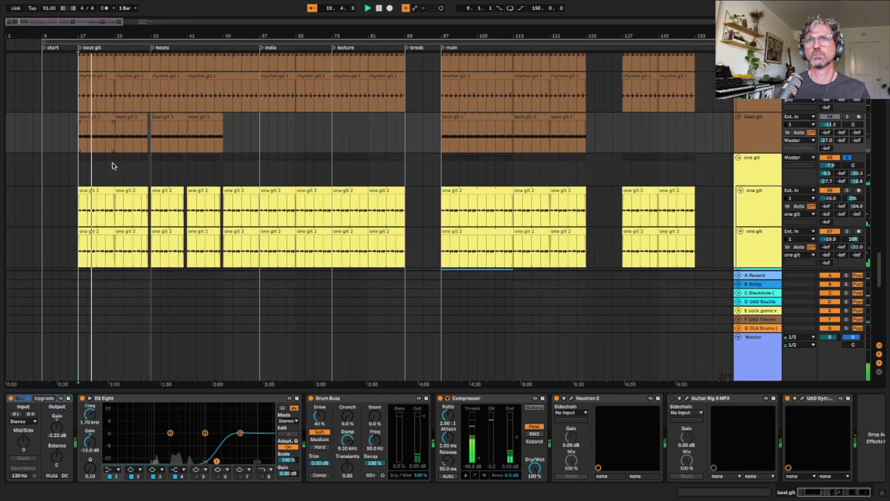
pyautogui.scroll(-1, 113, 165)
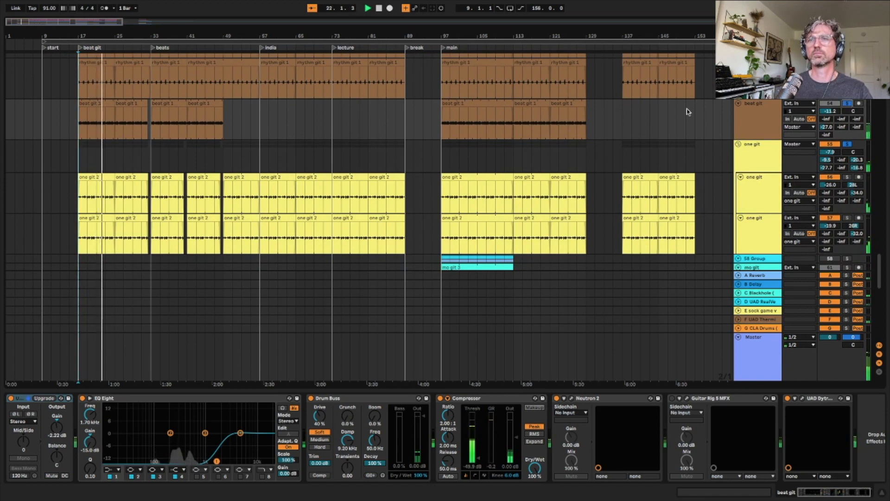
pyautogui.click(848, 104)
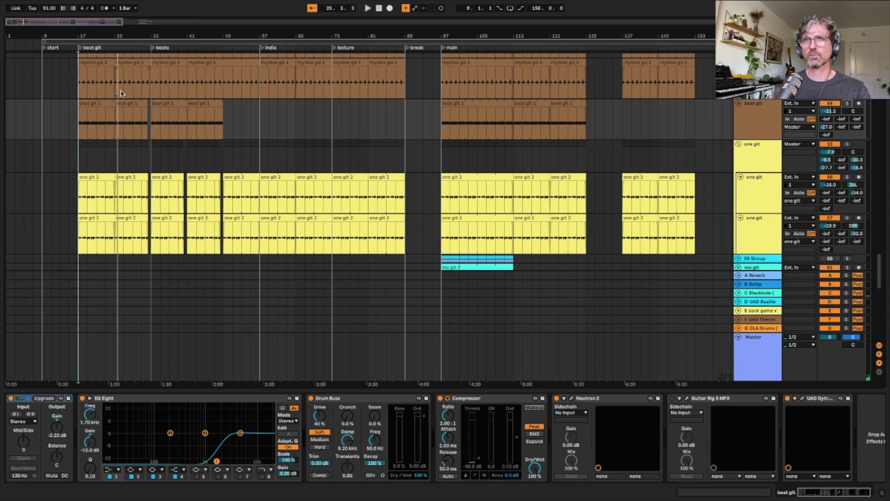
# Play the full mix without any solos through the section between the beat git and beats locators
pyautogui.scroll(5, 120, 92)
pyautogui.scroll(-2, 119, 92)
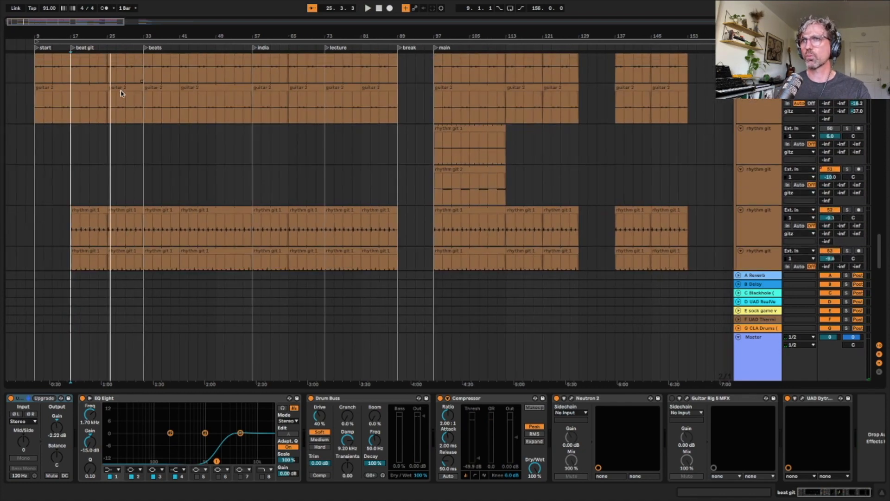
pyautogui.scroll(5, 171, 183)
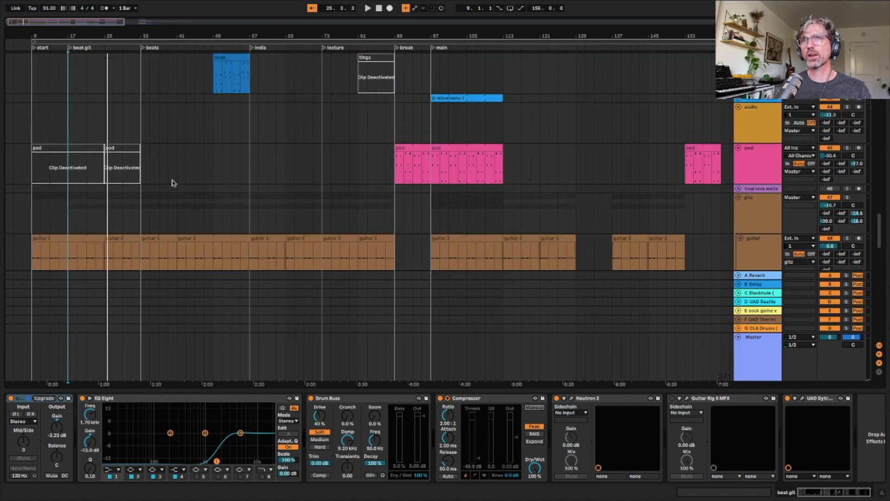
pyautogui.scroll(-4, 171, 181)
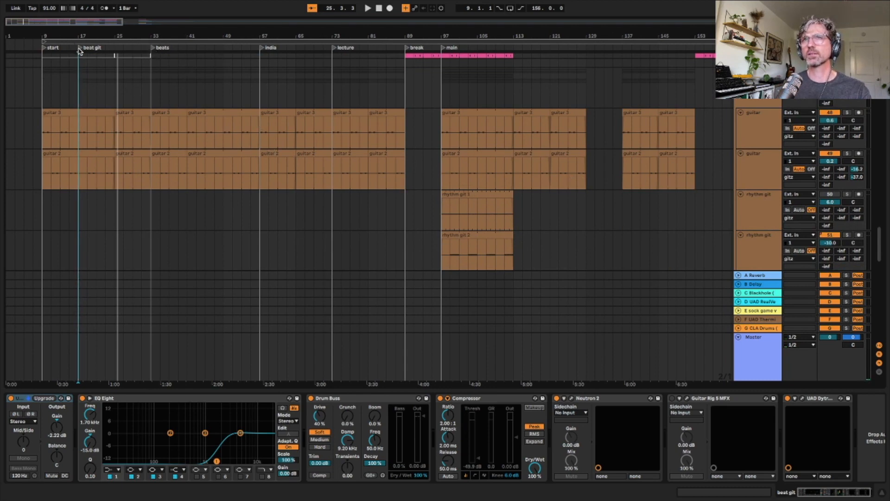
pyautogui.click(106, 49)
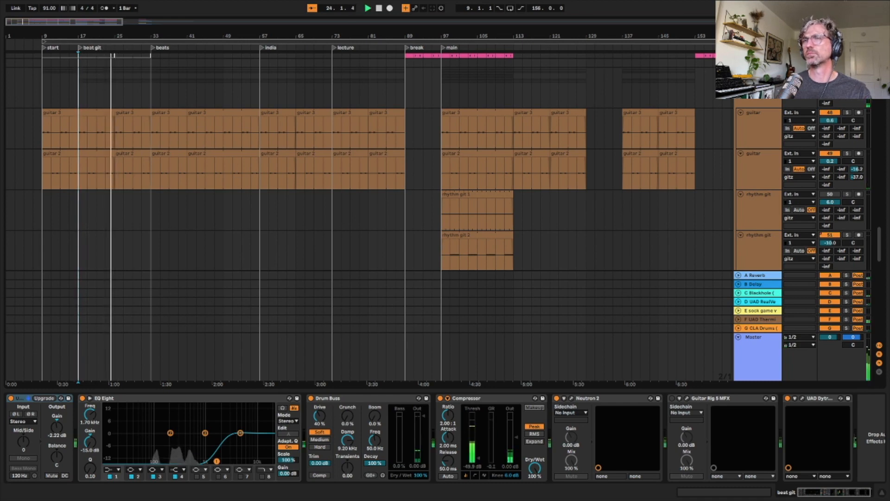
pyautogui.press('space')
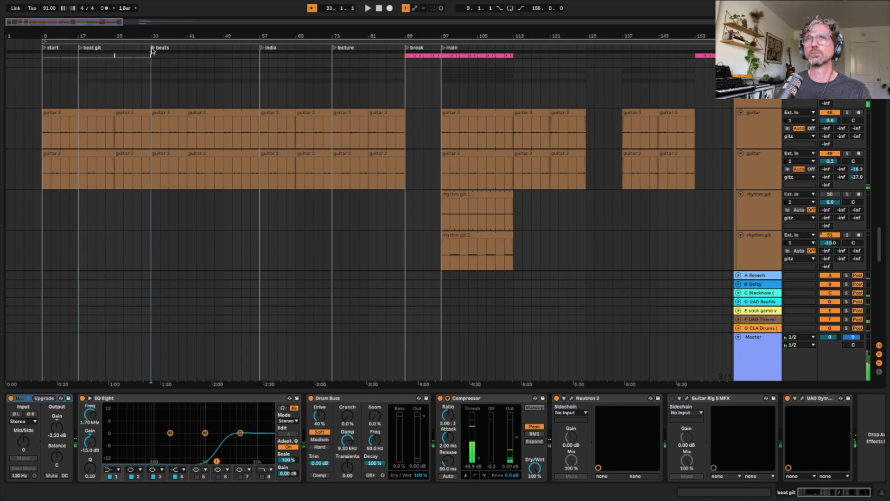
# Jump past the beats locator and play the full mix from the india locator
pyautogui.click(153, 48)
pyautogui.click(261, 48)
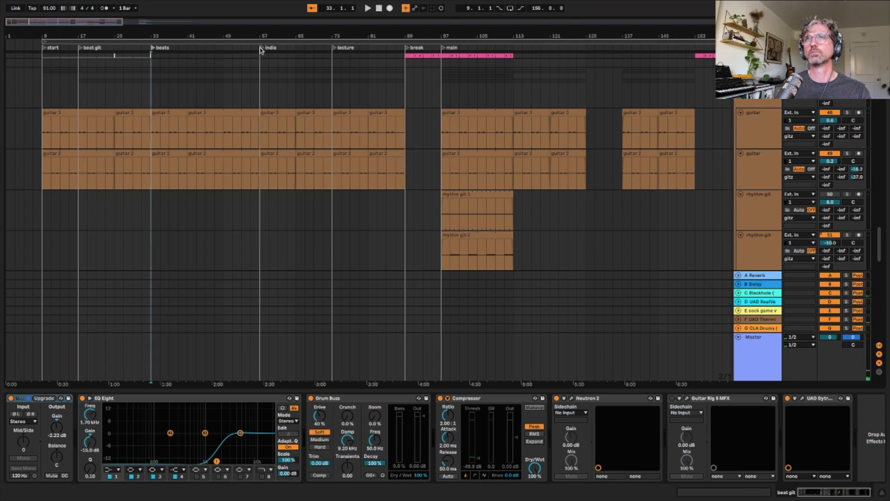
pyautogui.press('space')
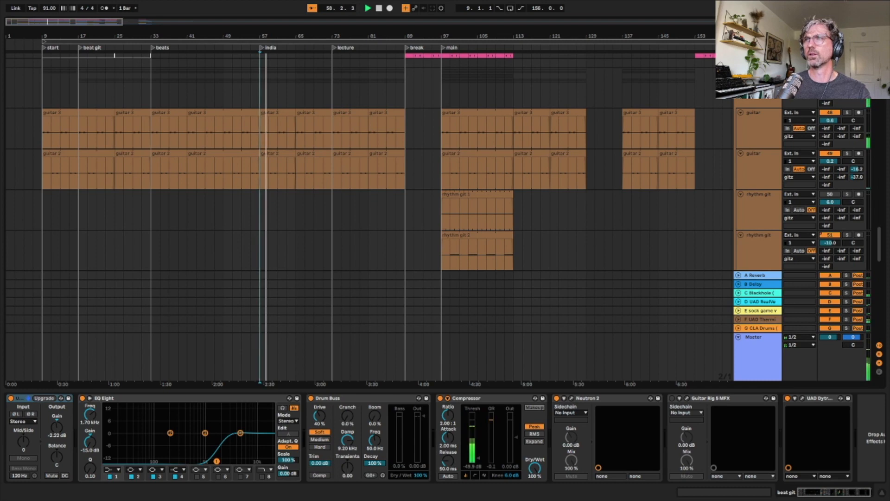
# Show the gitz group's device chain and inspect its H3000 Factory plug-in with the 360-WahWah preset
pyautogui.click(758, 77)
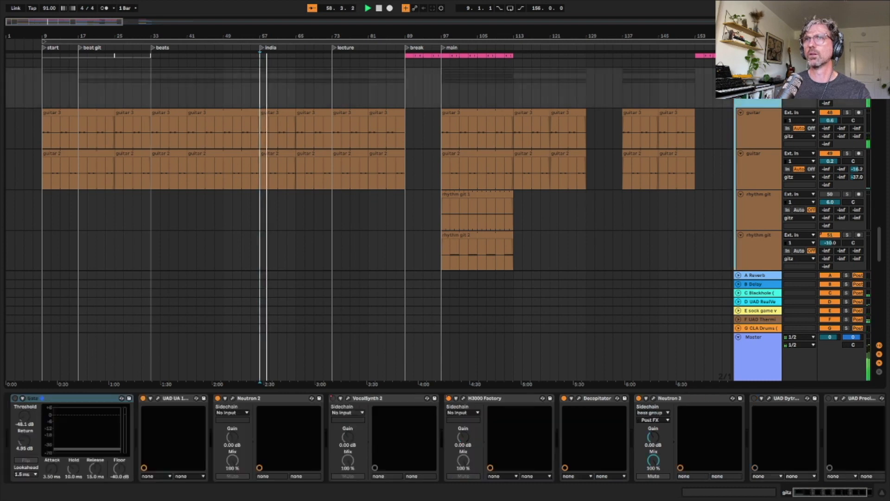
pyautogui.click(463, 399)
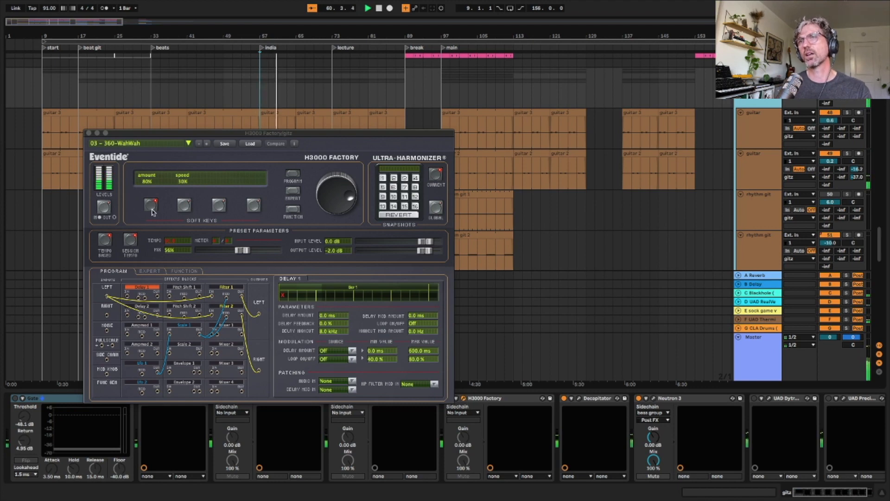
pyautogui.click(89, 133)
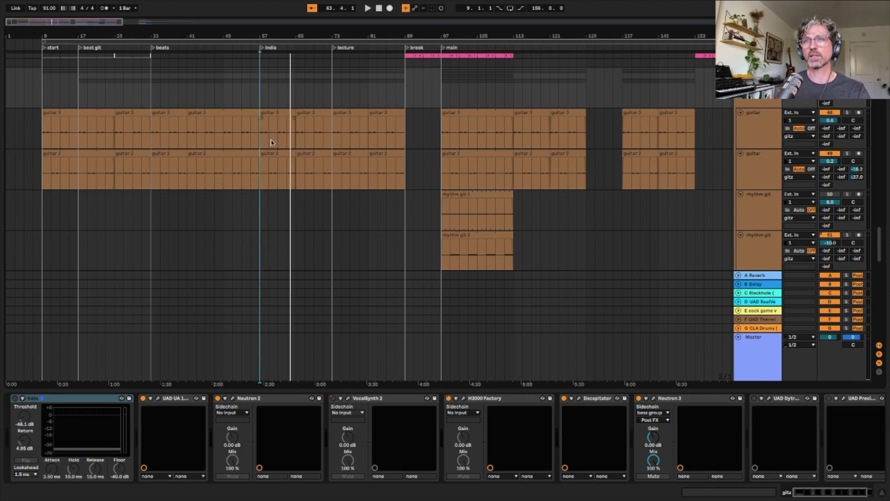
# Play the full mix through the transition into the beats locator and examine the sock, bass, drum and guitar tracks
pyautogui.scroll(1, 272, 143)
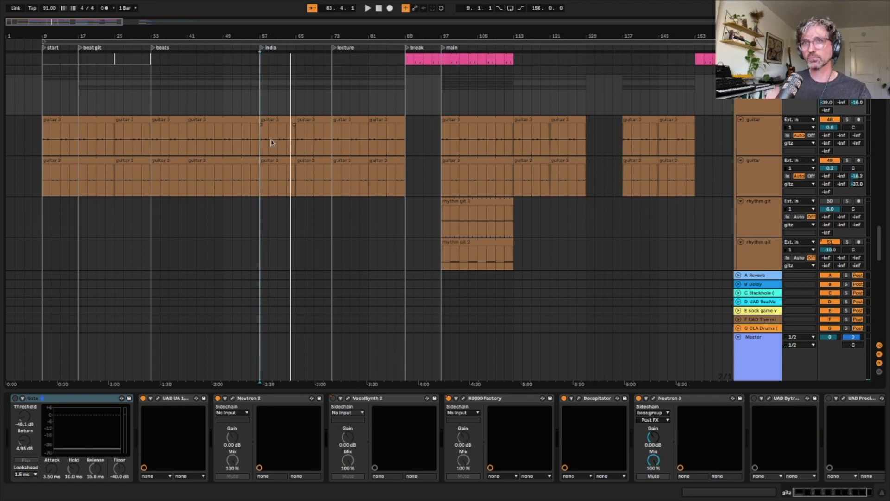
pyautogui.click(153, 49)
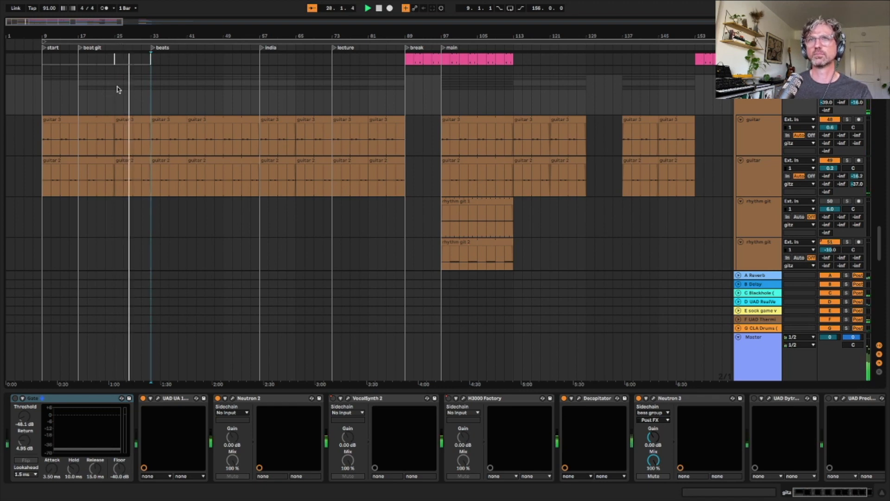
pyautogui.scroll(10, 118, 90)
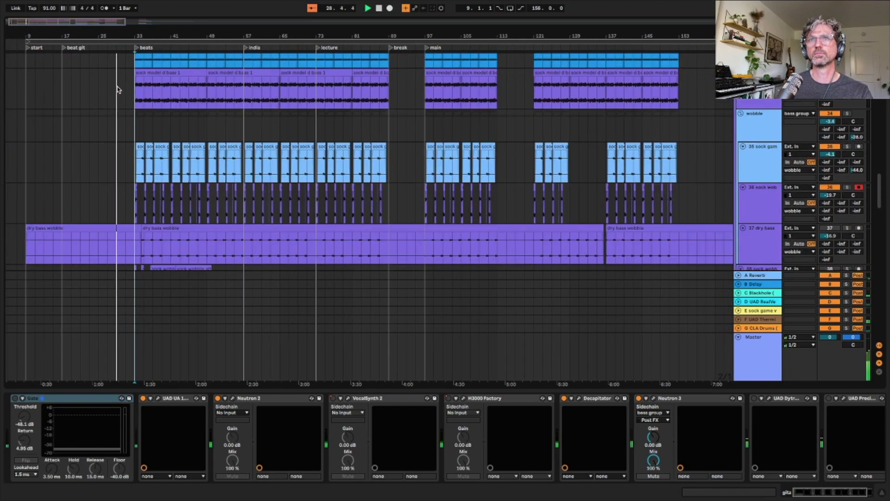
pyautogui.scroll(15, 117, 90)
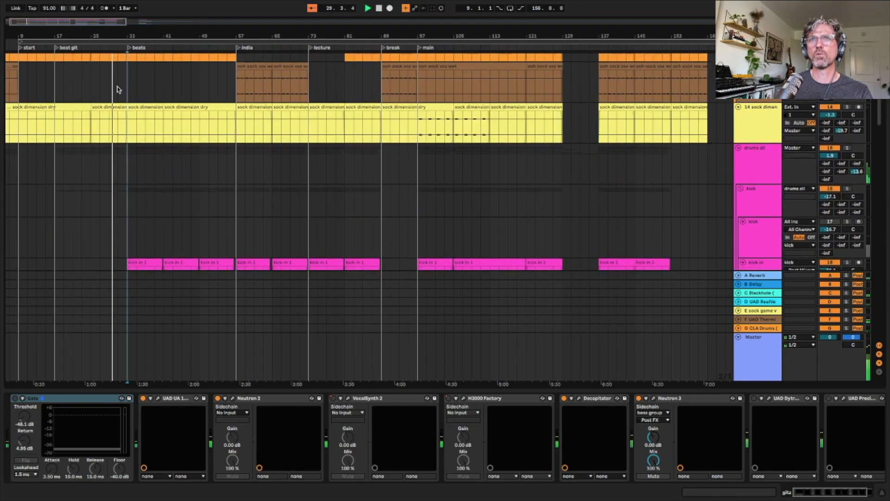
pyautogui.scroll(15, 118, 90)
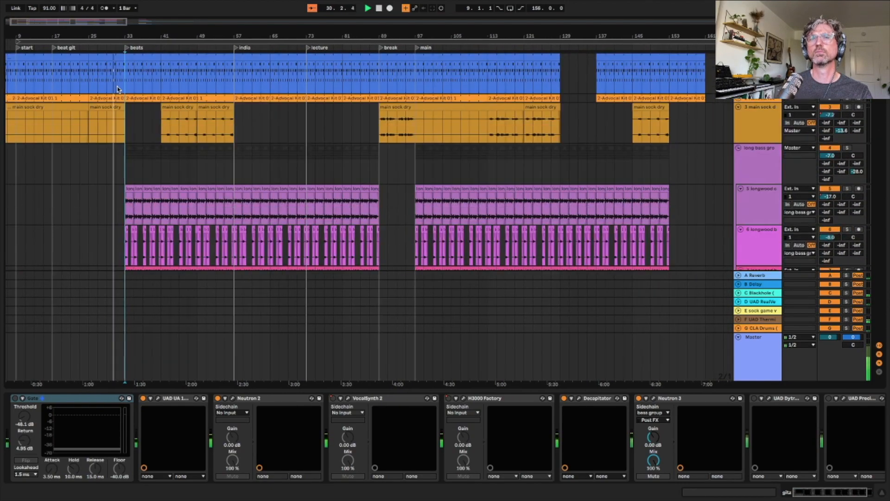
pyautogui.scroll(-20, 118, 89)
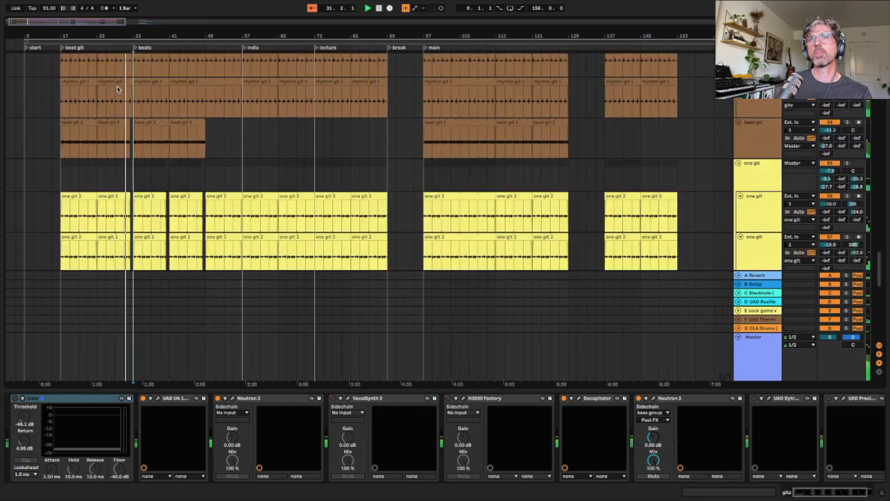
pyautogui.scroll(10, 119, 88)
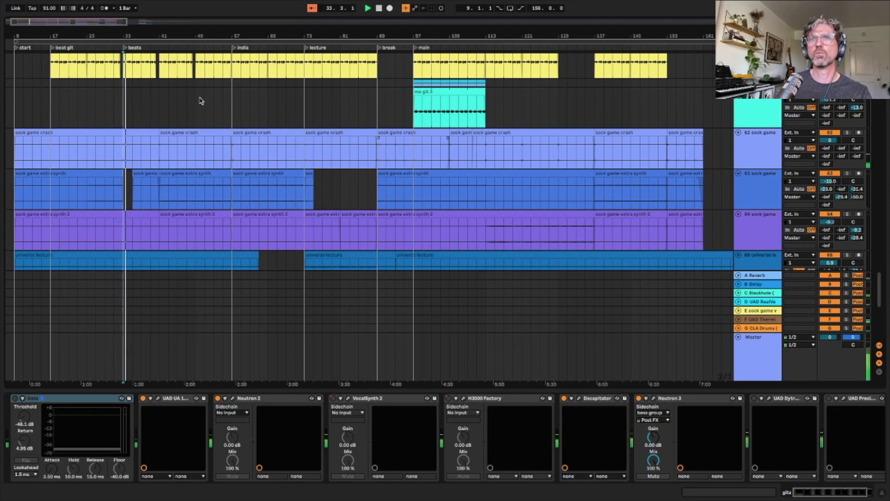
# Solo the 63 sock game extra synth track and play it in the section leading up to the beats locator
pyautogui.click(80, 48)
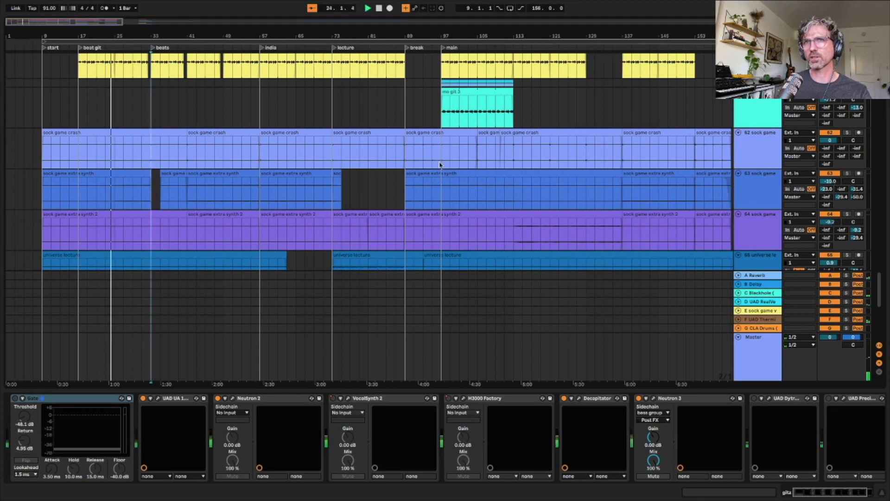
pyautogui.click(846, 174)
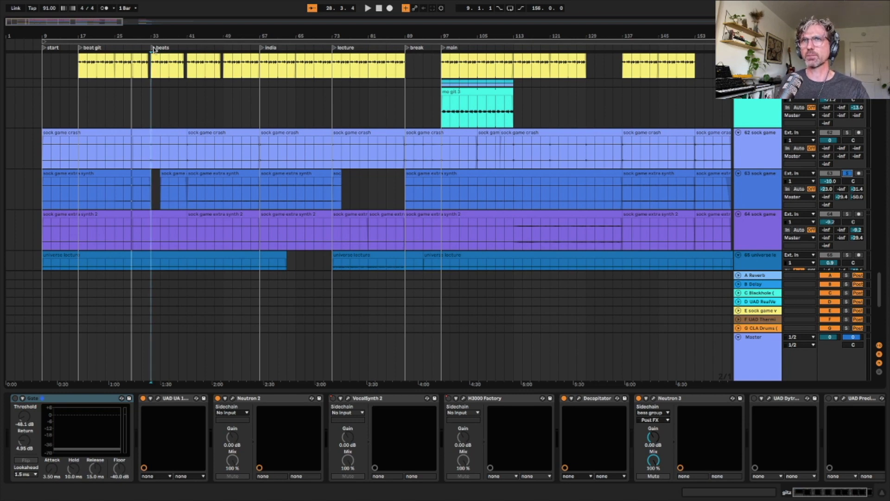
# Unsolo the 63 sock game track, play the full mix from the beats locator, and look over the guitar and synth tracks
pyautogui.click(847, 173)
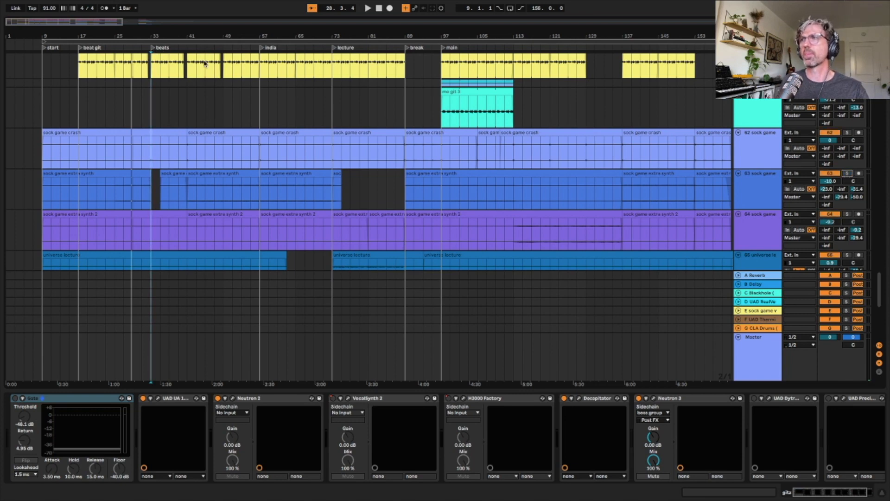
pyautogui.click(152, 48)
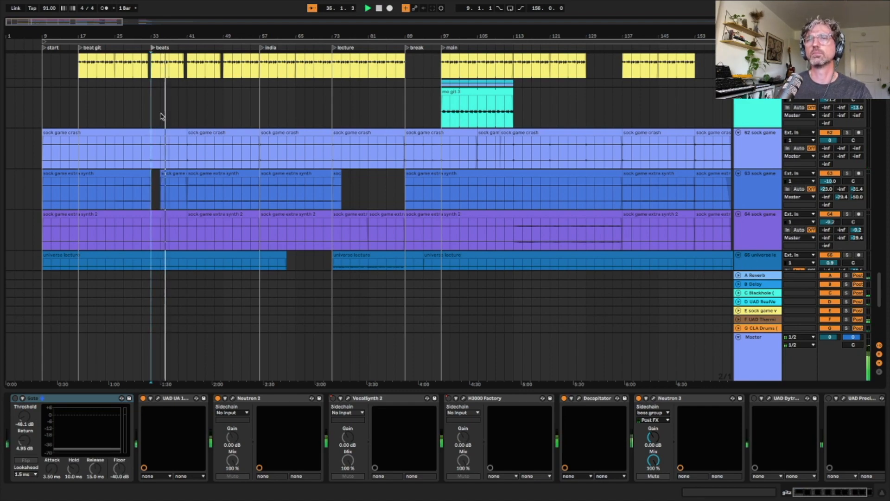
pyautogui.scroll(-10, 161, 116)
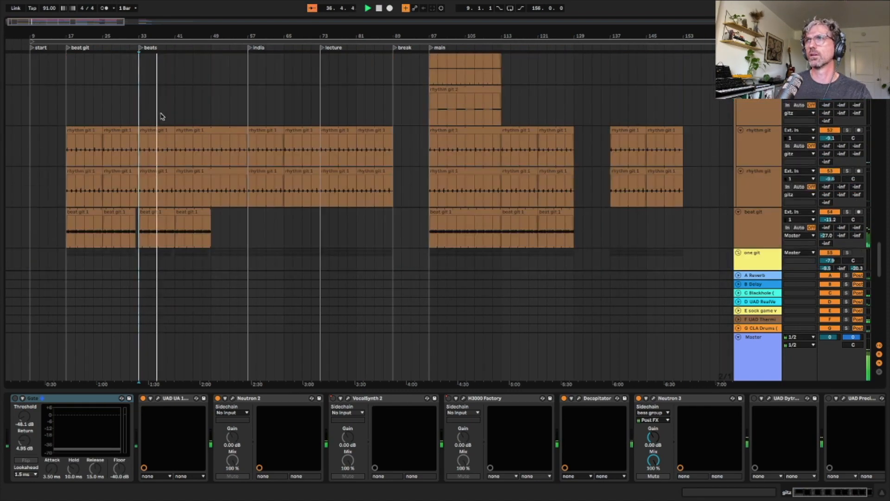
pyautogui.scroll(10, 161, 116)
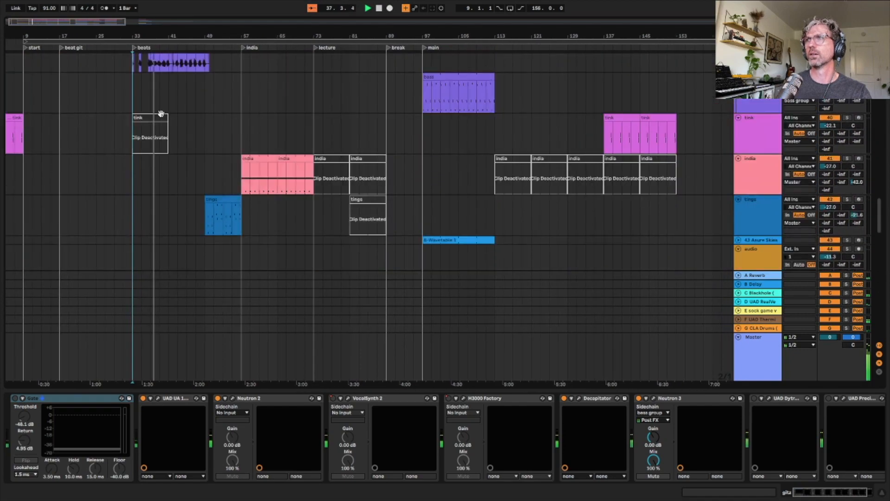
# Play the full mix on from the beats locator and look over the bass, wobble, pad and rhythm guitar tracks
pyautogui.scroll(5, 161, 116)
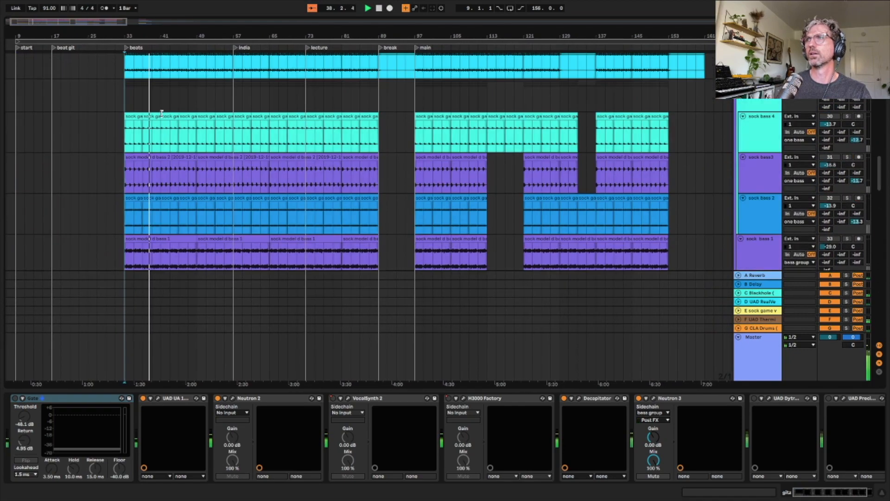
pyautogui.scroll(-10, 160, 113)
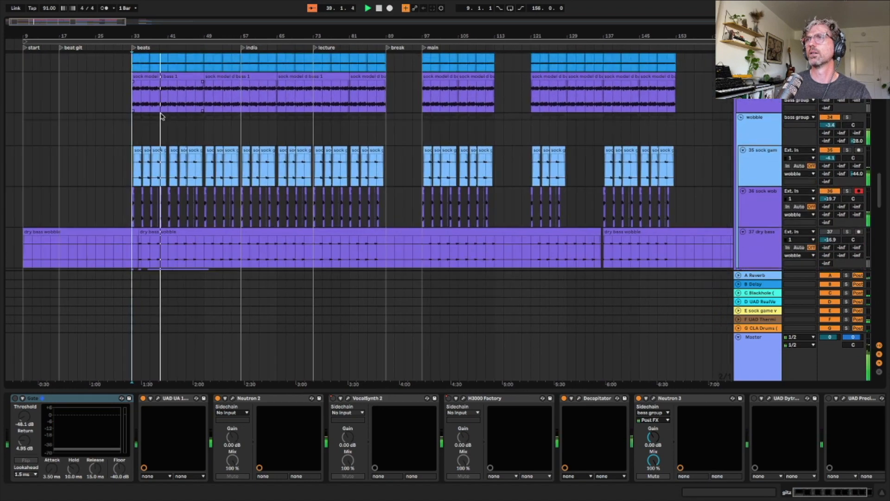
pyautogui.scroll(-10, 161, 116)
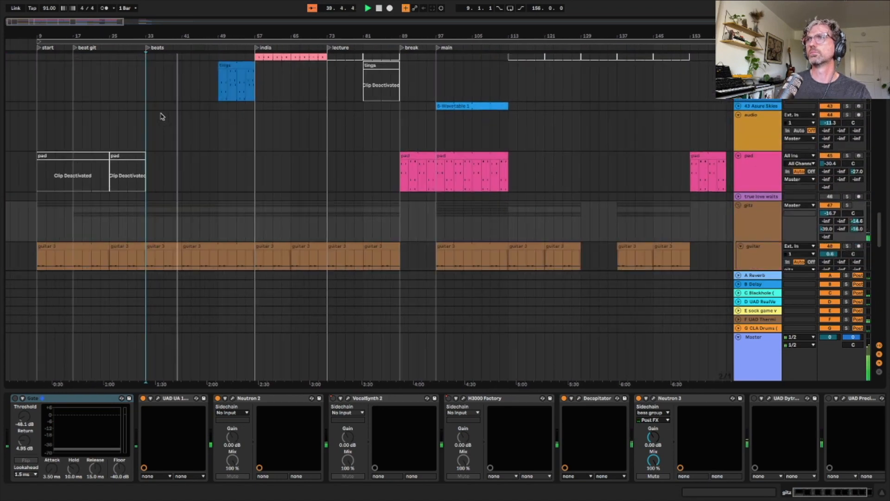
pyautogui.scroll(-8, 161, 115)
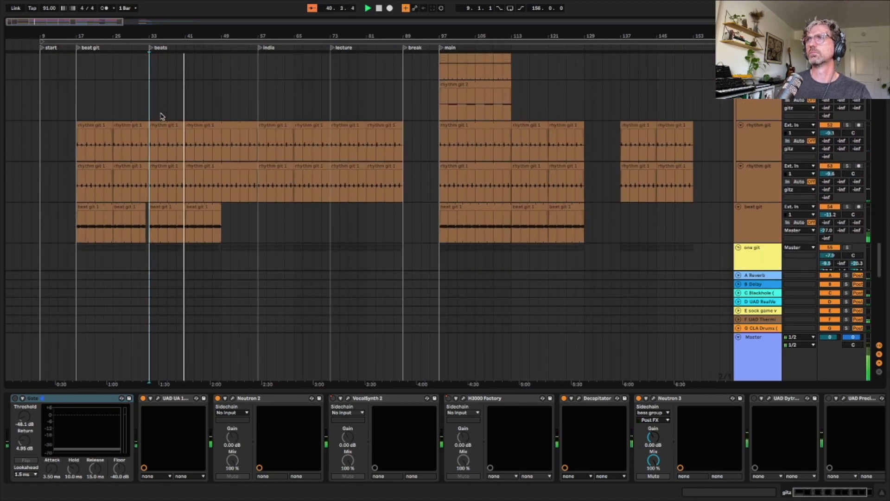
# Stop playback, solo the drums all group, and play it from the beats locator
pyautogui.scroll(17, 298, 146)
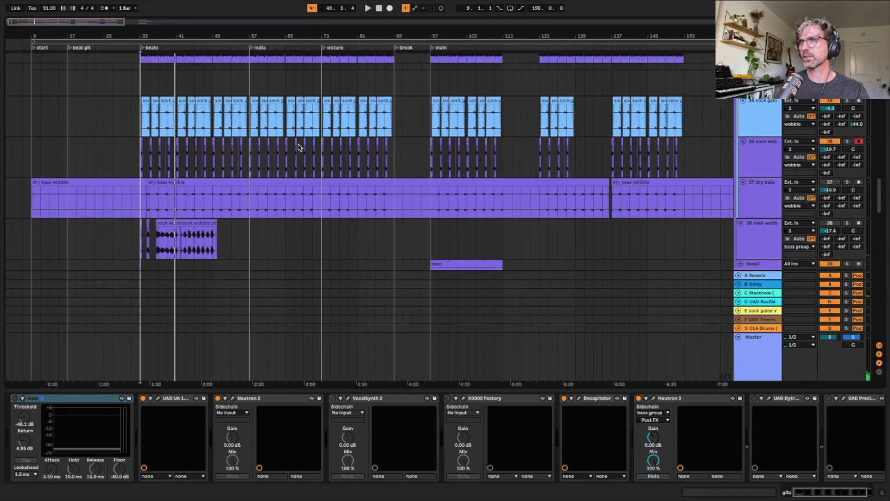
pyautogui.scroll(10, 299, 147)
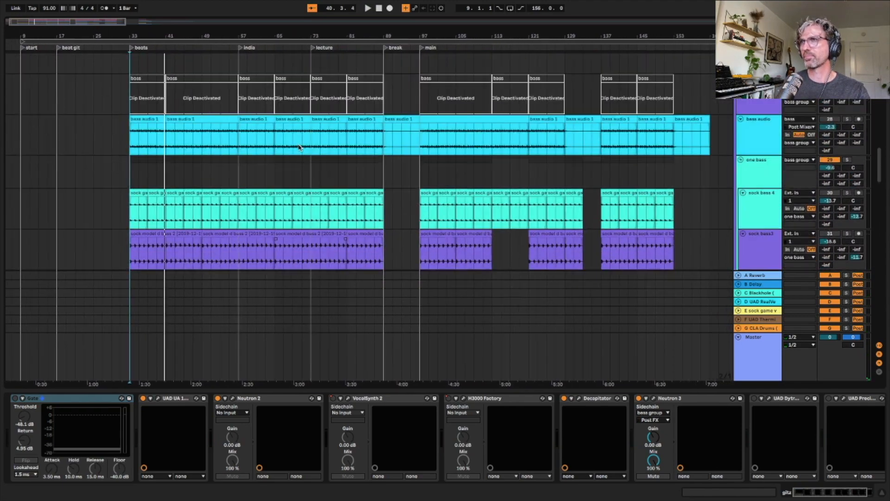
pyautogui.scroll(10, 298, 147)
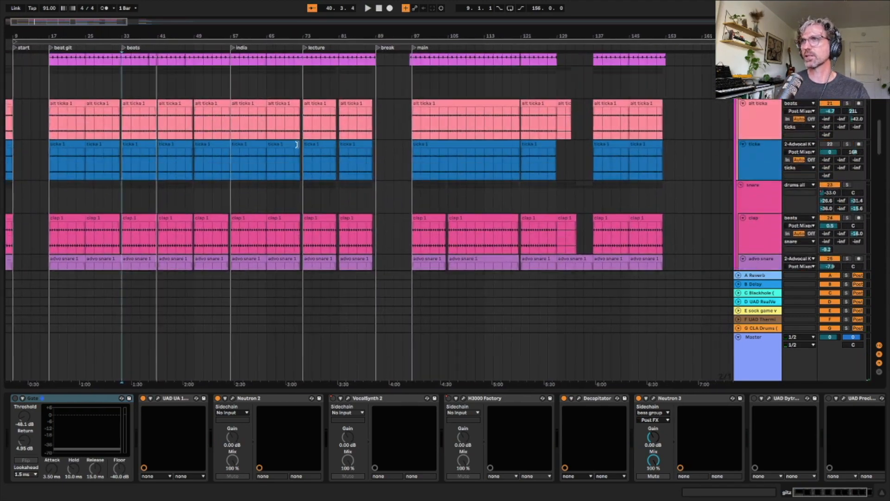
pyautogui.scroll(10, 299, 148)
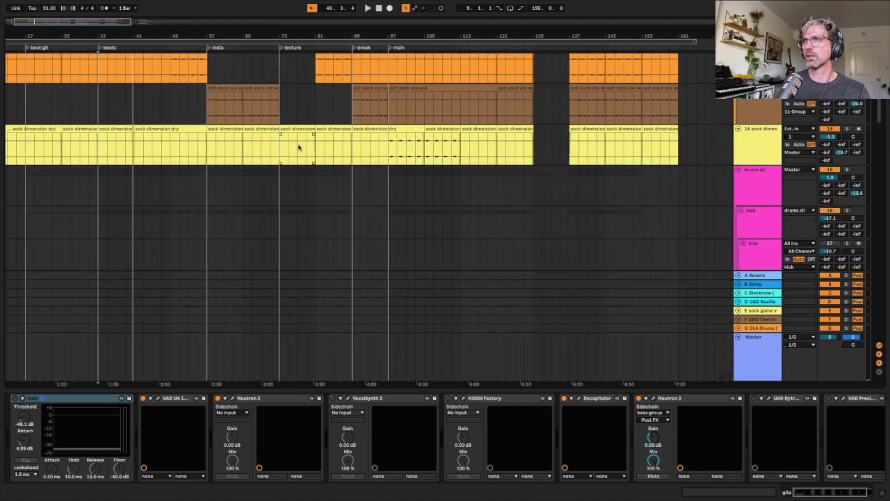
pyautogui.click(848, 170)
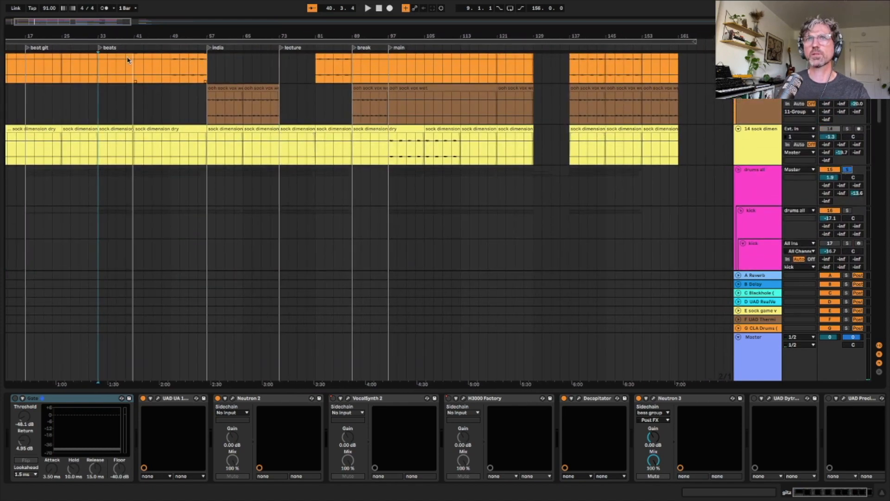
pyautogui.click(99, 48)
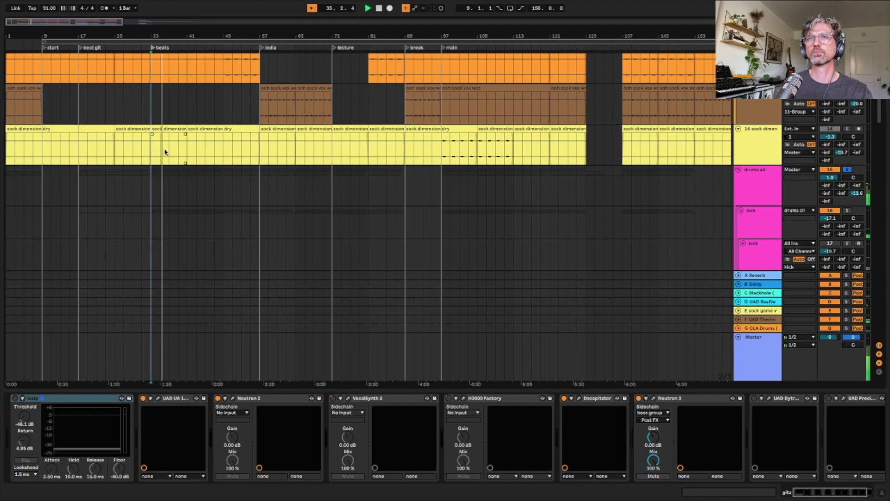
# Examine the kick in, dogg boom and ticks tracks inside the soloed drums all group during playback
pyautogui.scroll(15, 165, 152)
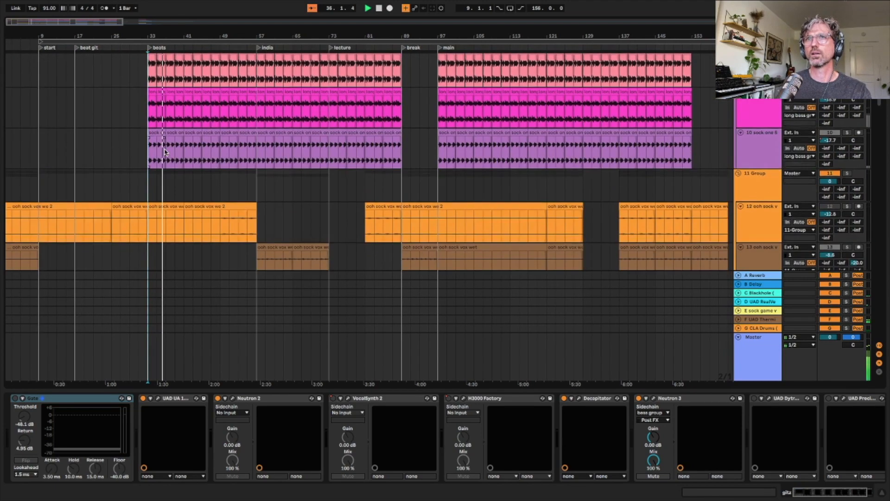
pyautogui.scroll(-15, 164, 152)
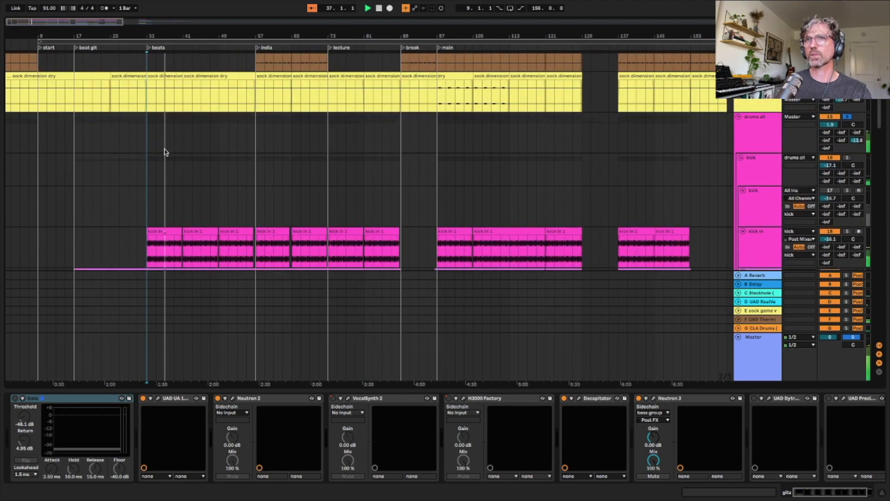
pyautogui.scroll(3, 165, 149)
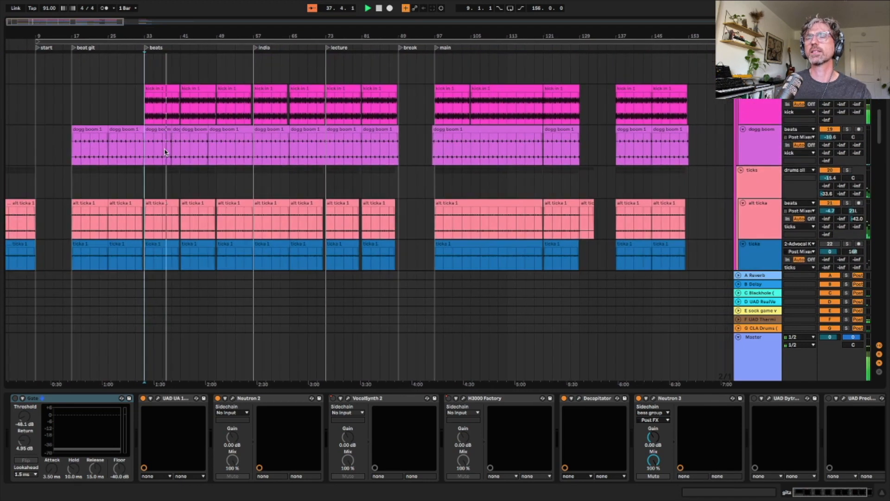
pyautogui.scroll(2, 846, 102)
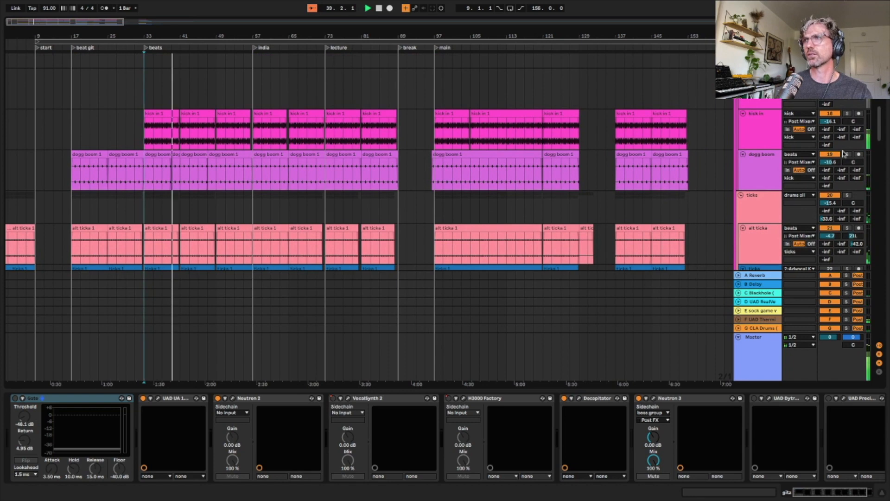
# Solo the dogg boom and kick in tracks in turn, and show the drums all group's device chain with the full mix playing
pyautogui.click(847, 154)
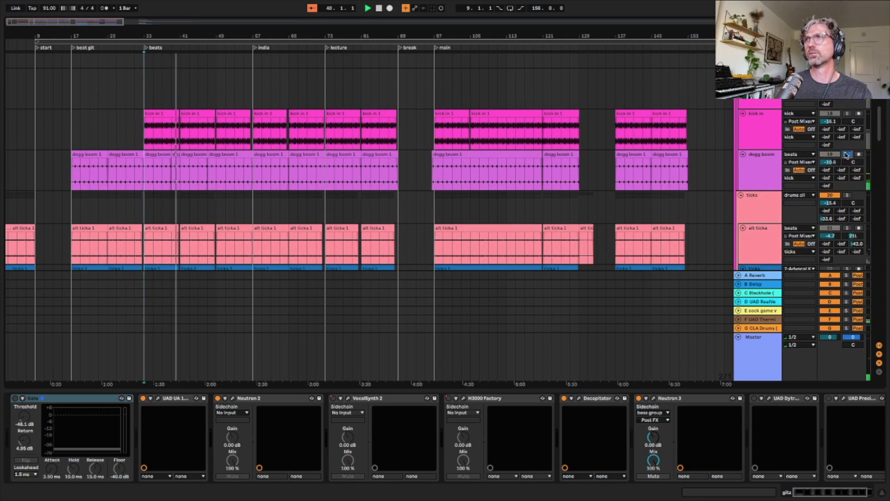
pyautogui.click(847, 114)
pyautogui.scroll(3, 847, 116)
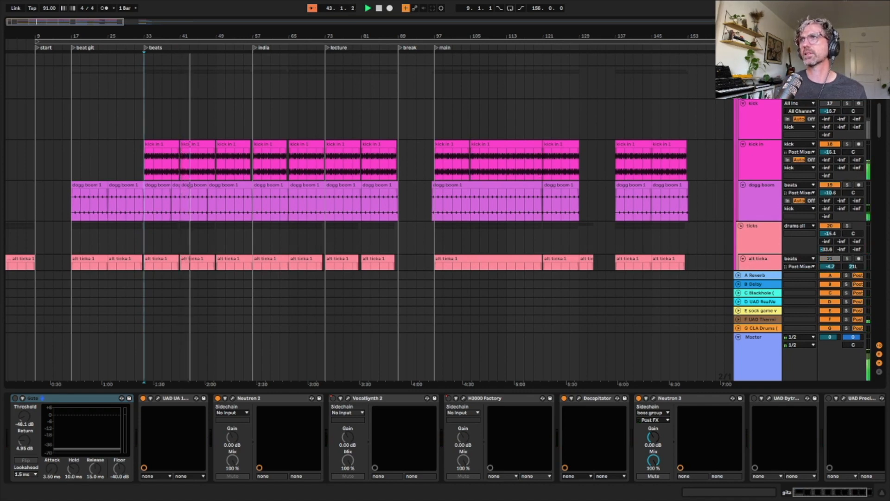
pyautogui.scroll(4, 352, 213)
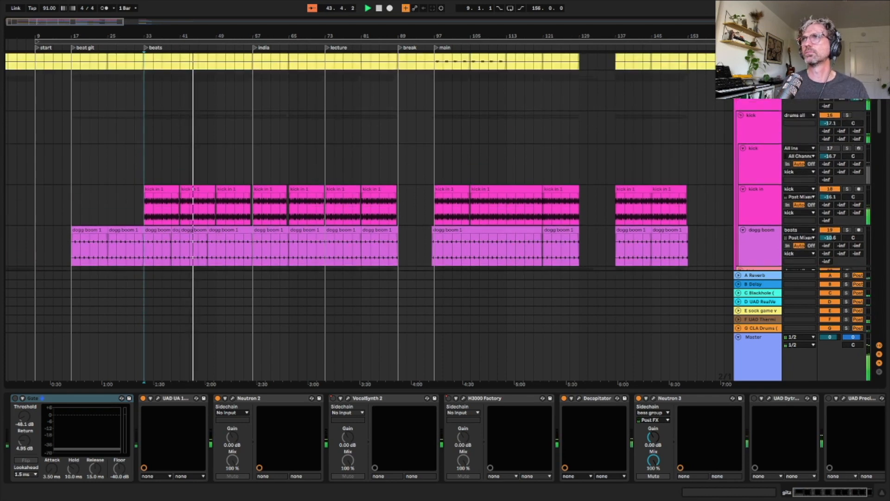
pyautogui.click(758, 82)
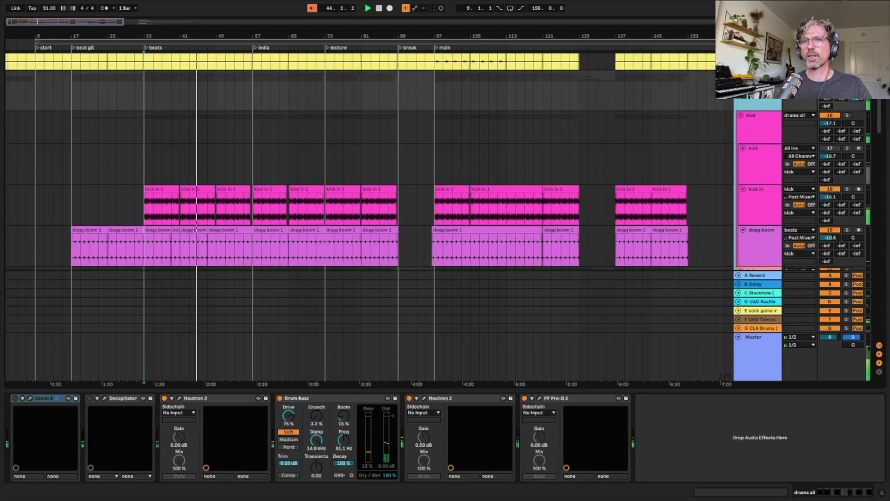
# Switch to the Session View mixer and inspect the Culture Vulture plug-in on the F return track
pyautogui.press('Tab')
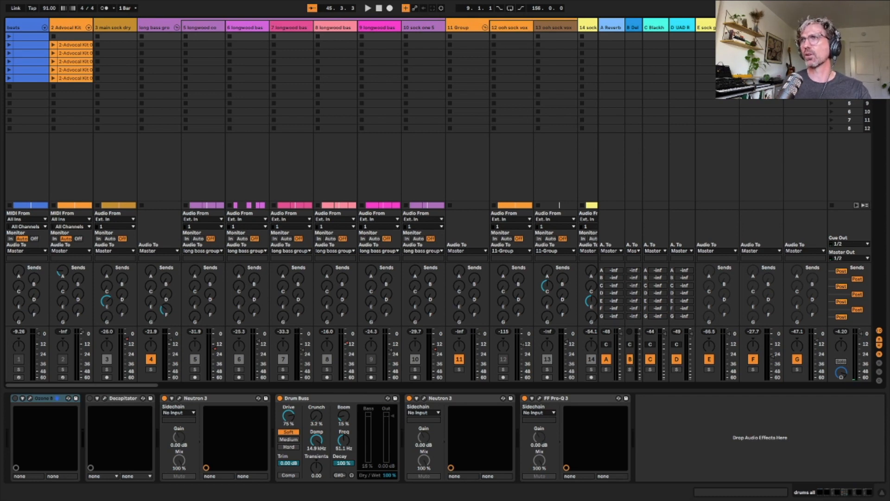
pyautogui.click(761, 27)
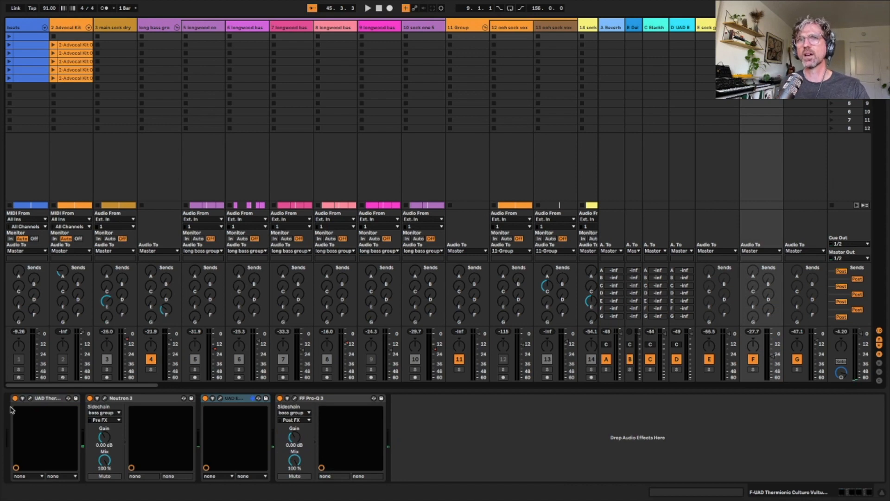
pyautogui.click(29, 399)
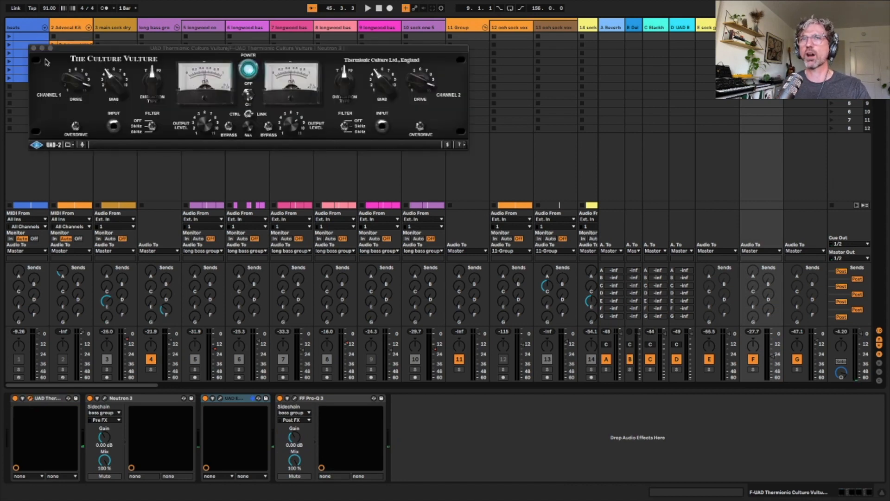
pyautogui.click(34, 48)
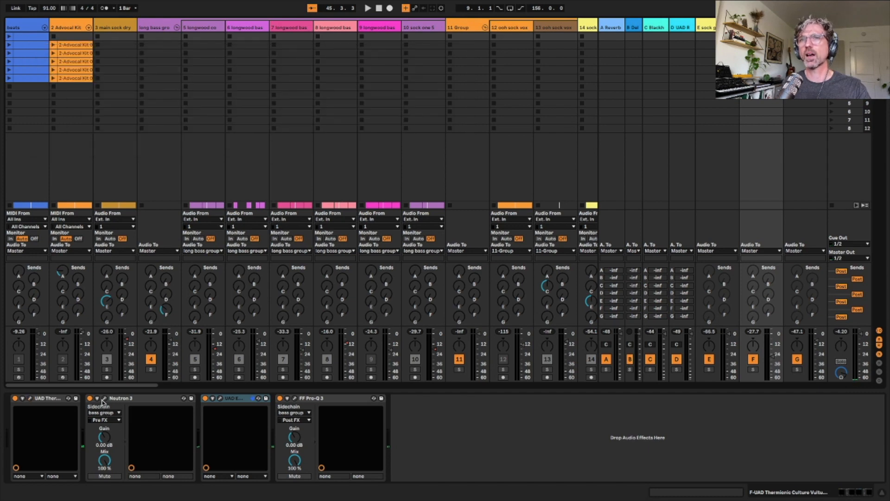
# Inspect the F return's Neutron 3 equalizer, UAD Distressor and FF Pro-Q 3 plug-ins one by one, closing each window
pyautogui.click(105, 399)
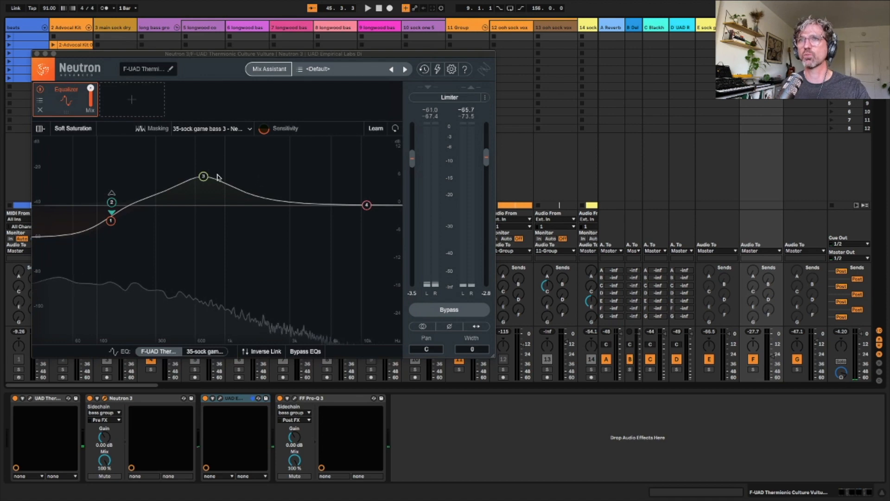
pyautogui.click(37, 55)
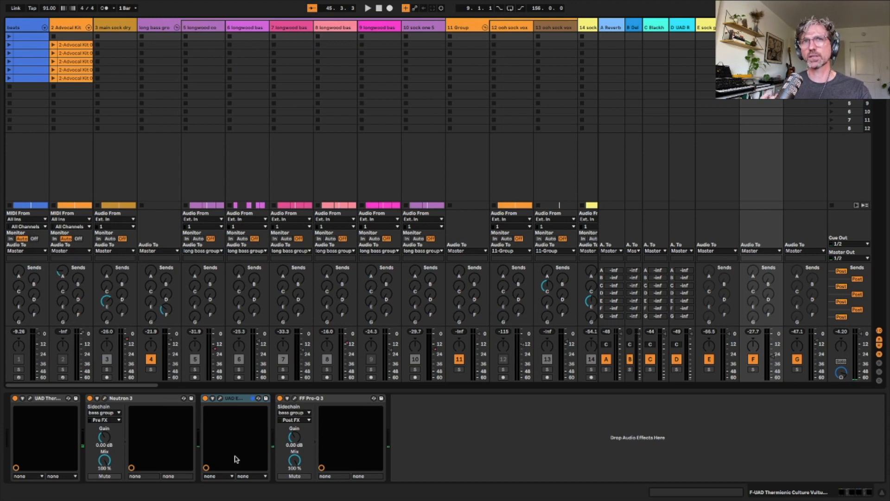
pyautogui.click(221, 398)
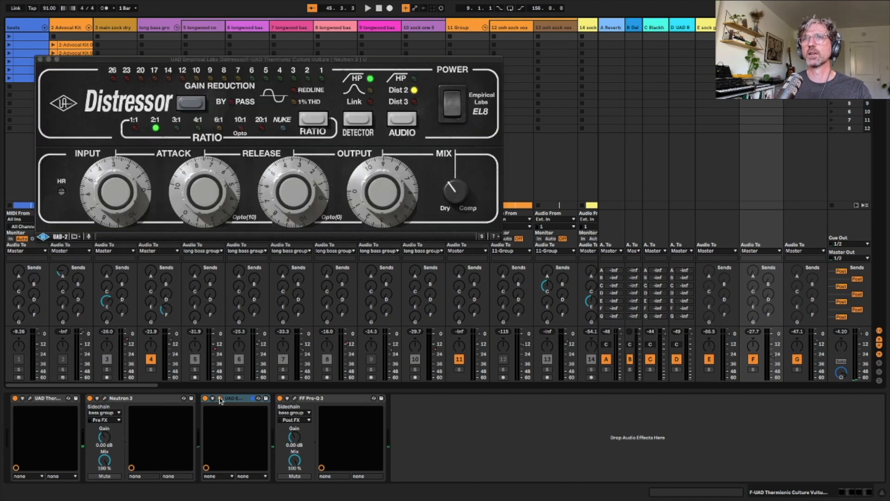
pyautogui.click(41, 61)
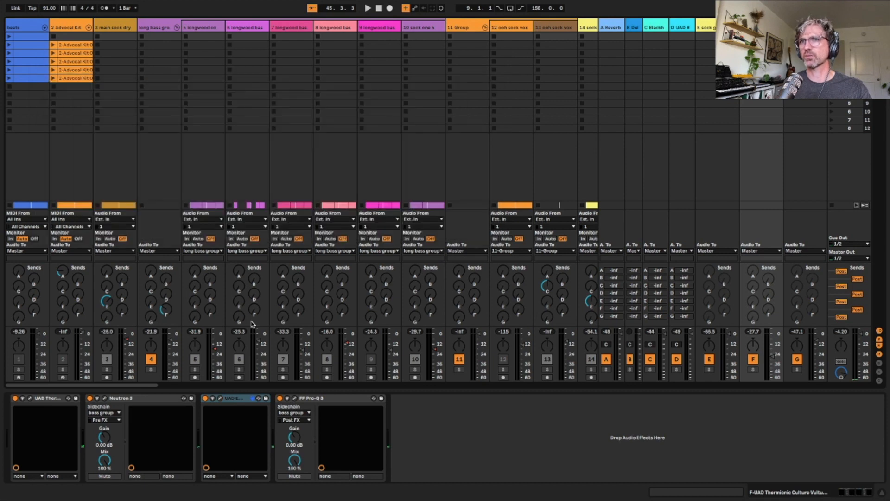
pyautogui.click(294, 398)
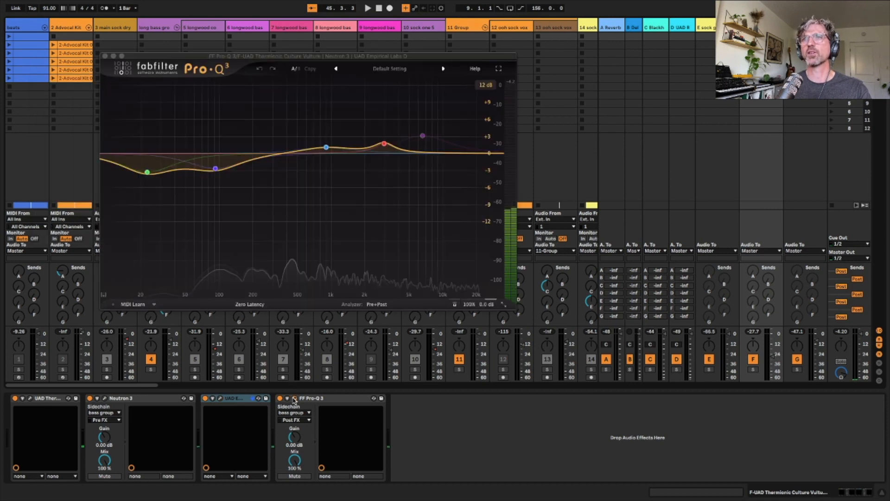
pyautogui.click(105, 55)
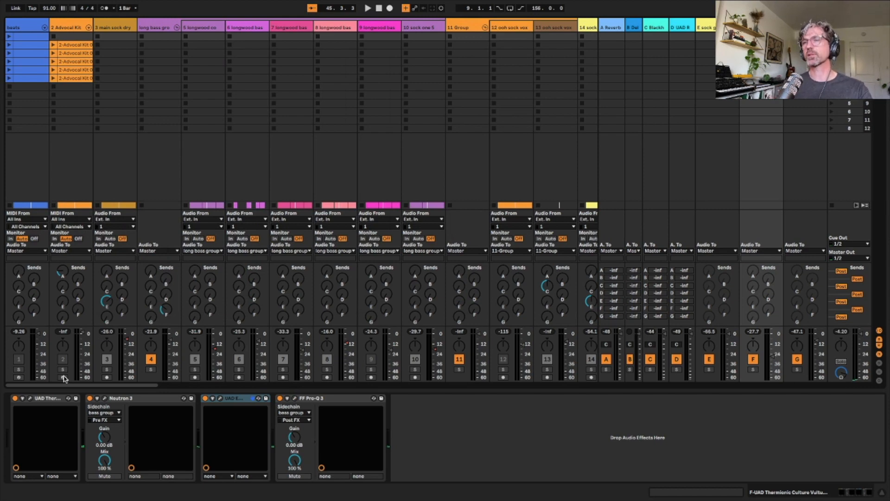
# Play the mix from the beats locator and compare it with the F return track muted and unmuted
pyautogui.press('space')
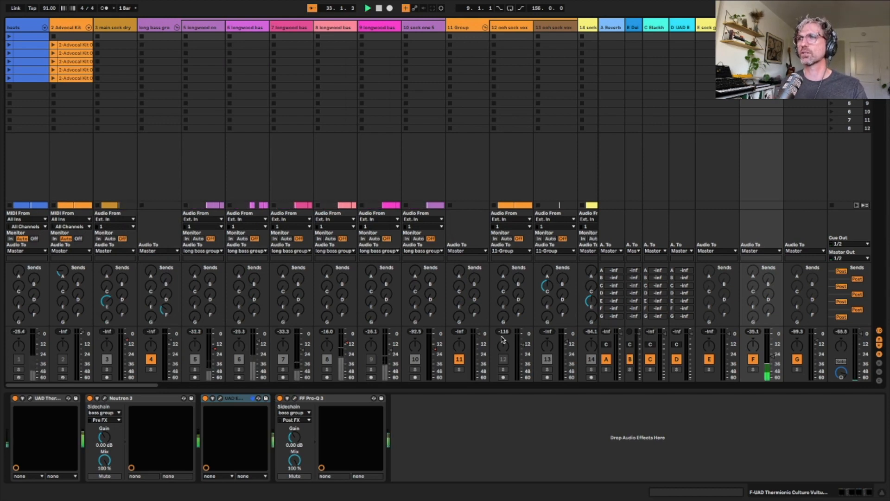
pyautogui.click(753, 361)
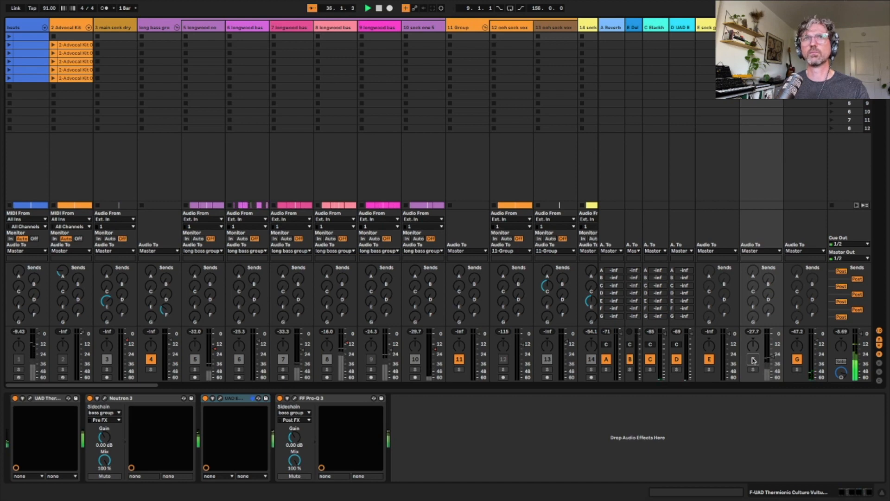
pyautogui.click(753, 361)
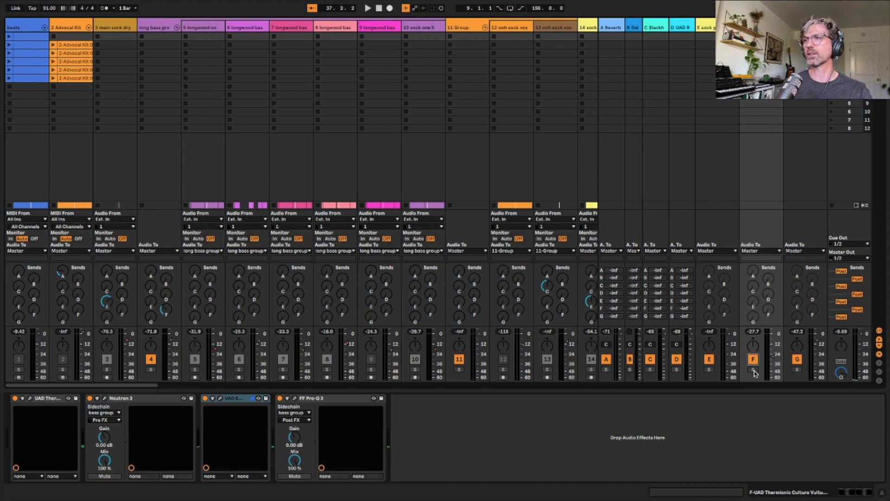
# Solo the F return track, play its processed signal alone, and unsolo it
pyautogui.click(754, 371)
pyautogui.press('space')
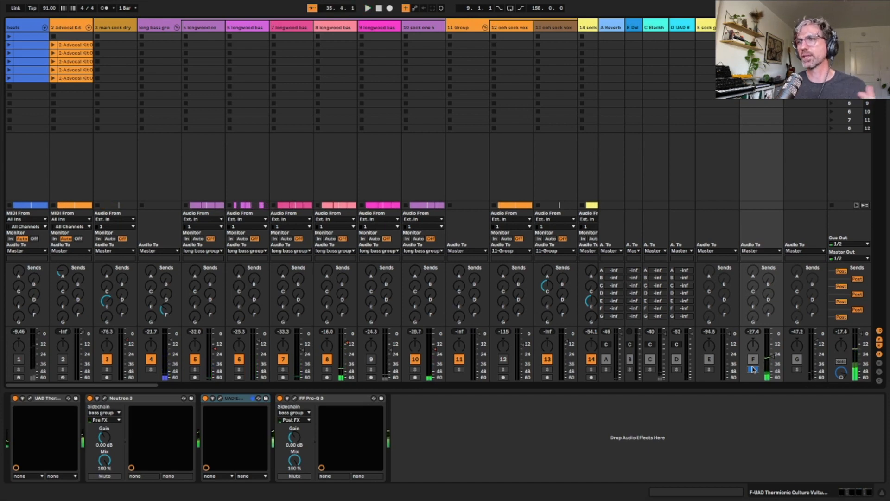
pyautogui.click(753, 369)
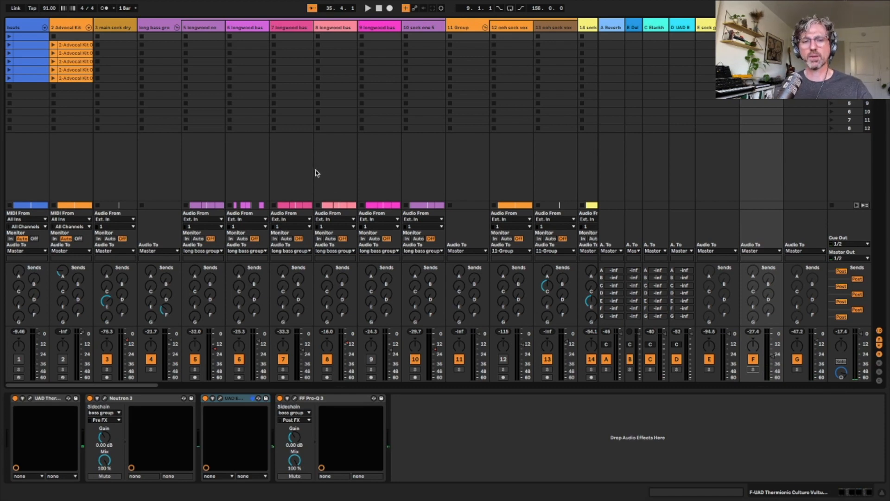
# Return to the Arrangement View at the longwood bass tracks and set the playback position to the beats locator
pyautogui.press('Tab')
pyautogui.scroll(10, 268, 177)
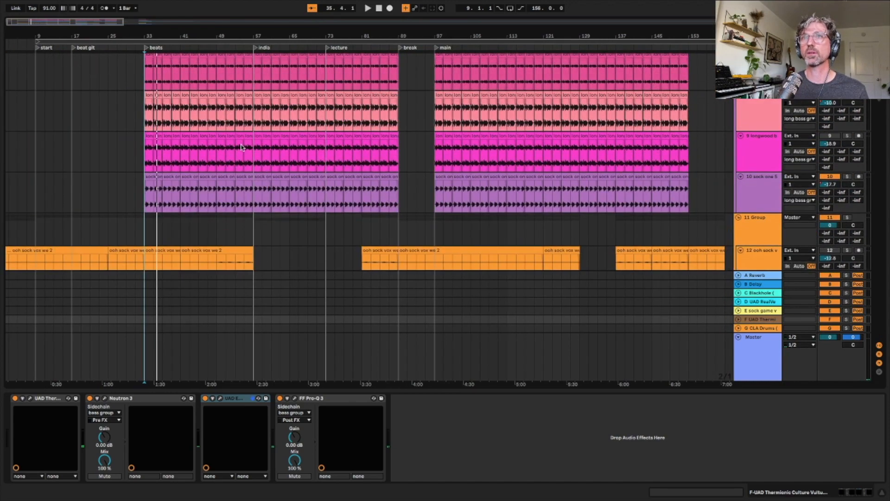
pyautogui.click(145, 48)
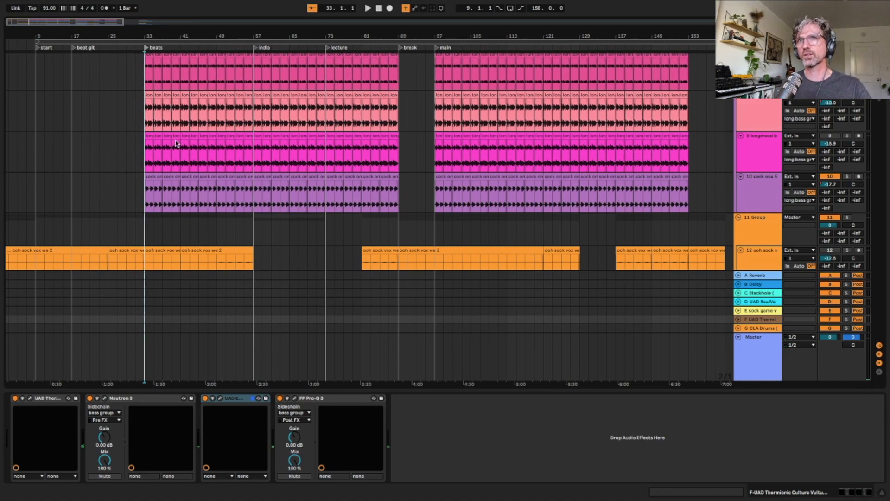
# Look through the kick, ticks, snare and bass group tracks down to the wobble tracks in the arrangement
pyautogui.scroll(-10, 176, 142)
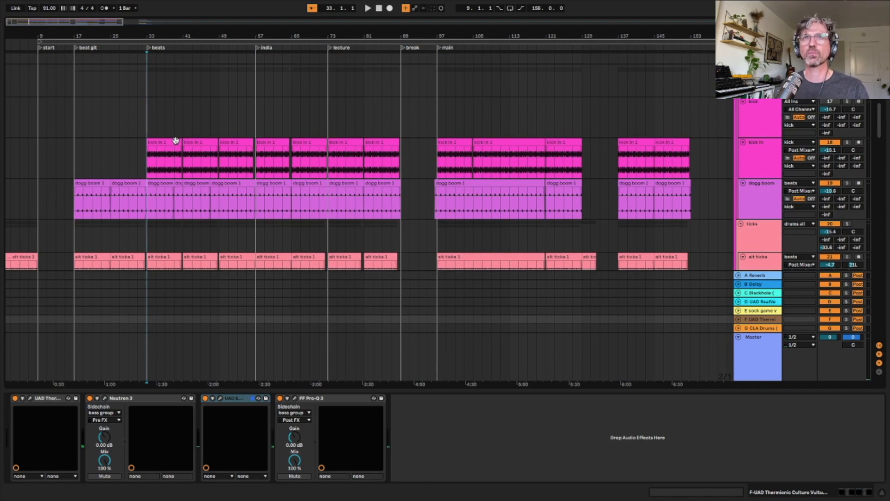
pyautogui.scroll(-2, 176, 141)
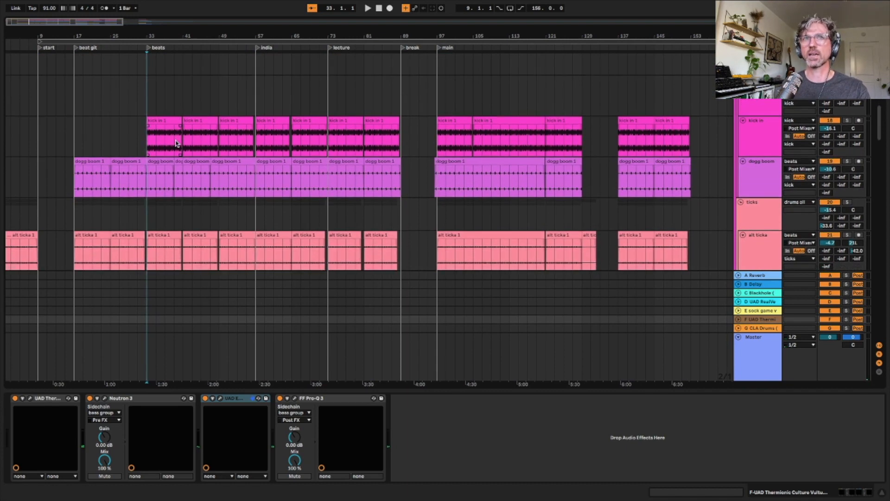
pyautogui.scroll(-5, 176, 143)
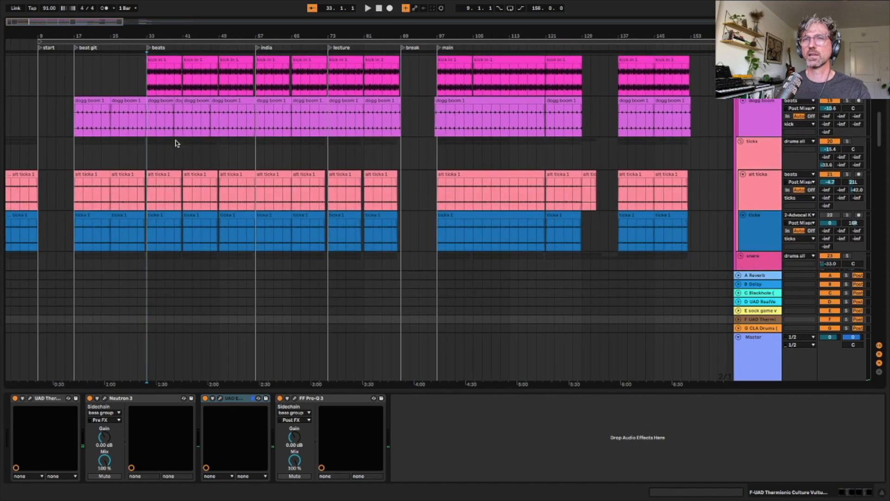
pyautogui.scroll(-11, 176, 142)
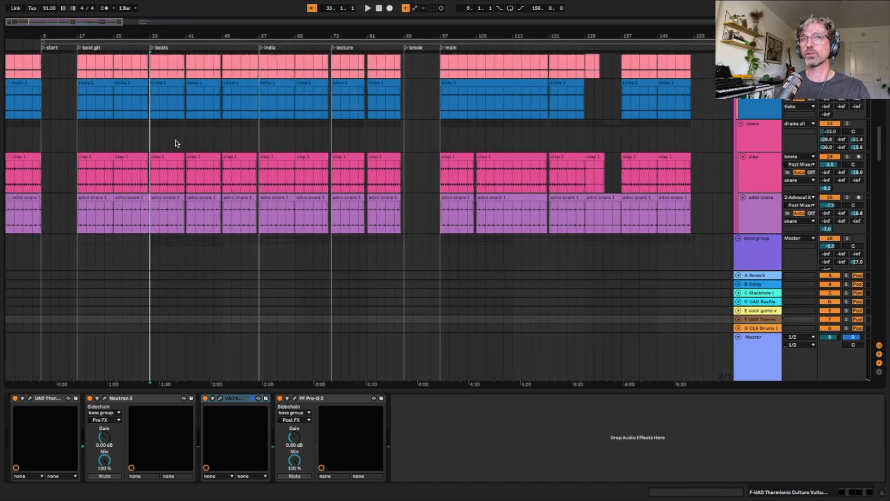
pyautogui.scroll(-2, 176, 143)
pyautogui.scroll(-12, 176, 143)
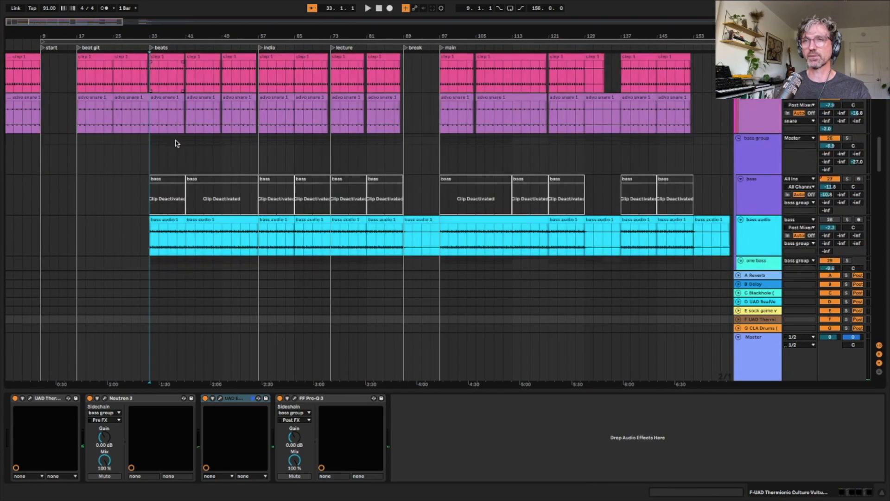
pyautogui.scroll(5, 177, 143)
pyautogui.scroll(-9, 176, 142)
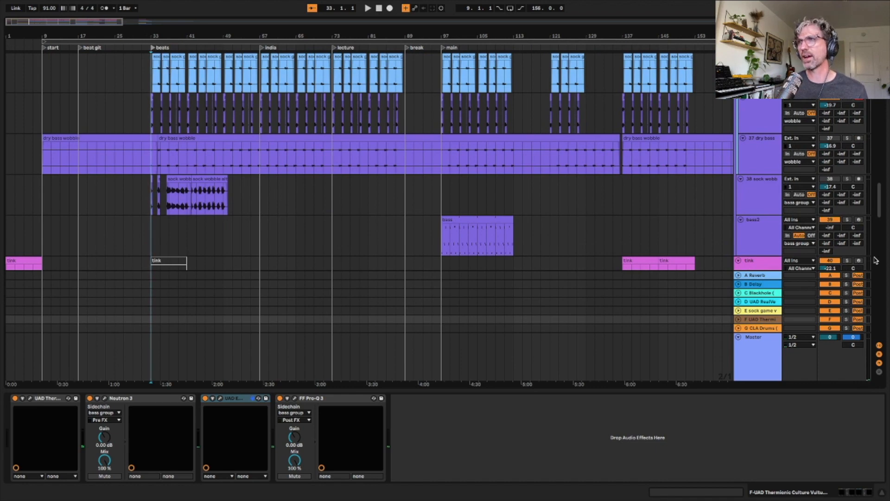
# Solo track 38 (sock wobble), play it from the beats locator, and unsolo it
pyautogui.click(847, 179)
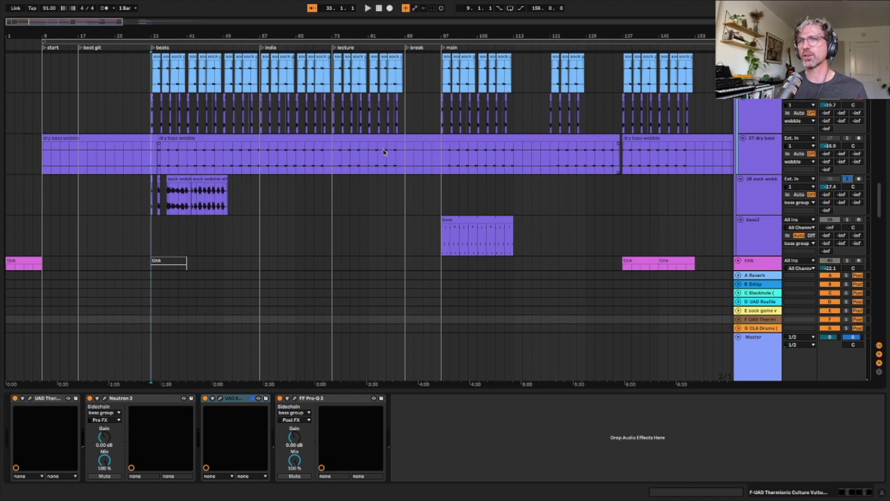
pyautogui.click(168, 47)
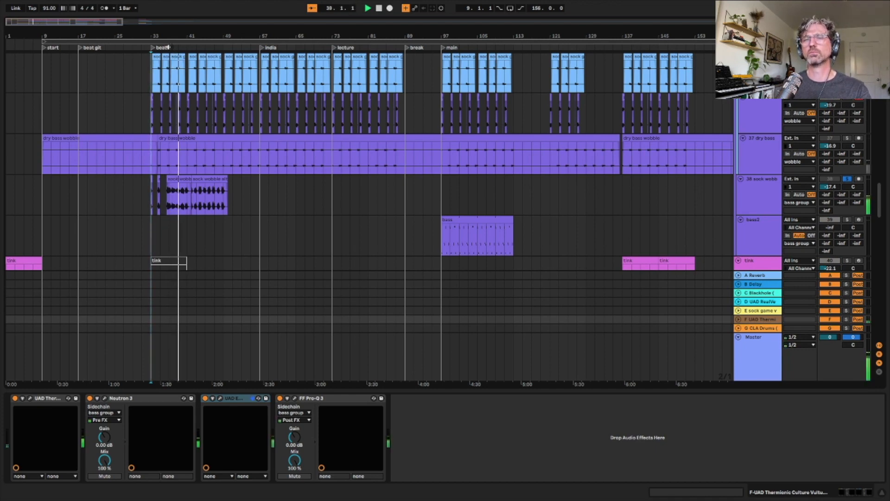
pyautogui.click(845, 180)
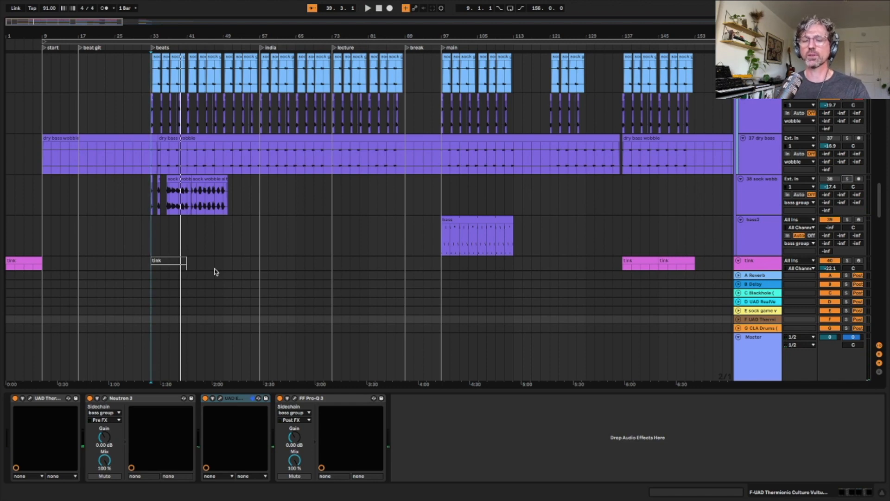
# Play the full mix briefly from the beats locator with the wobble group tracks in view, and stop playback
pyautogui.scroll(5, 215, 268)
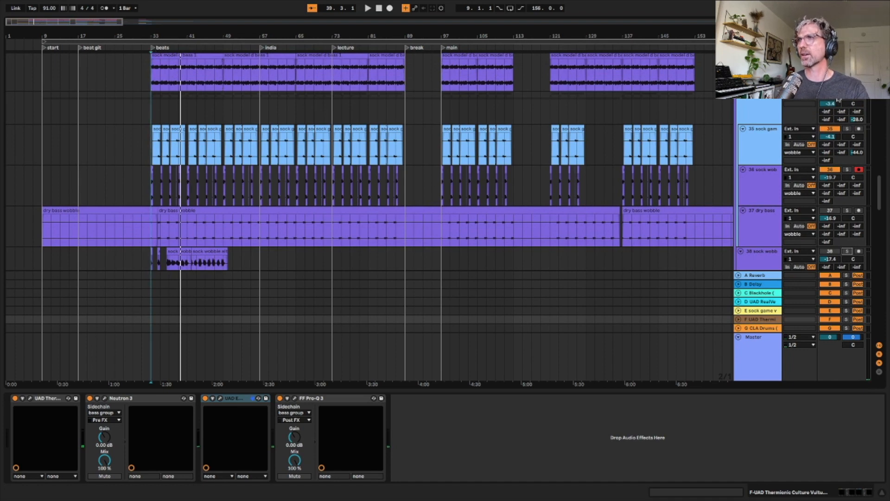
pyautogui.click(153, 47)
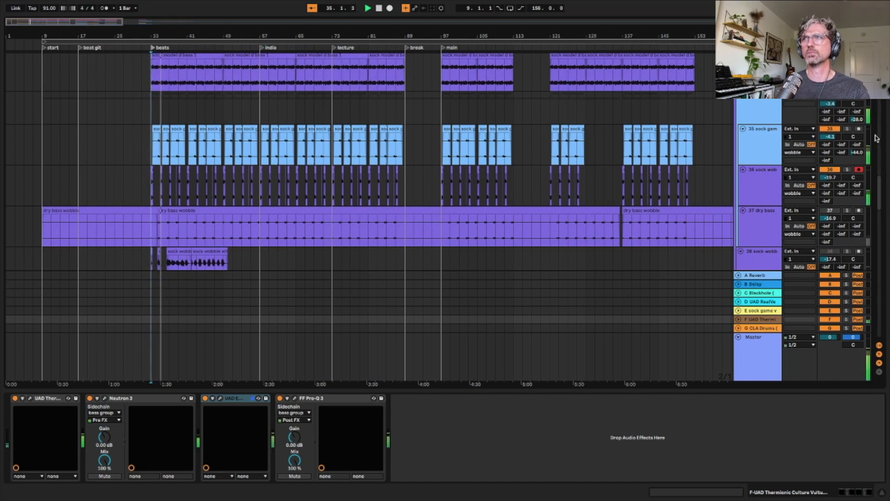
pyautogui.press('space')
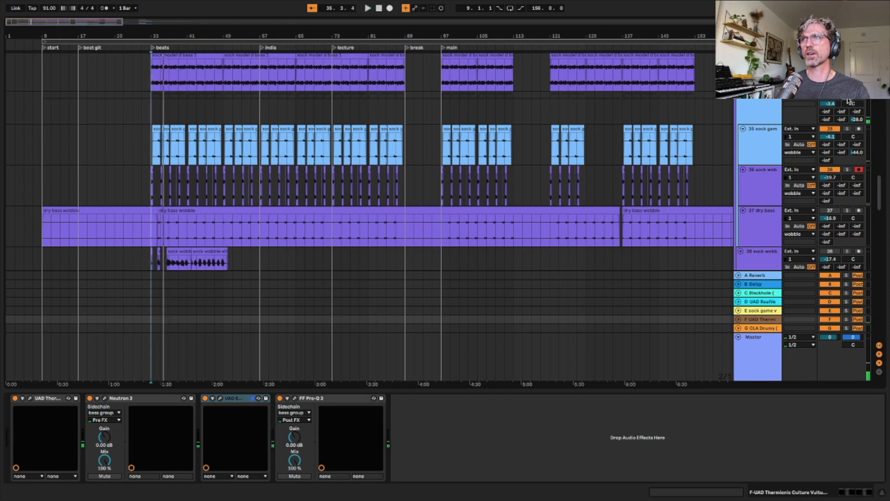
# Solo track 35 in the wobble group, play it from the beats locator, and unsolo it
pyautogui.click(847, 129)
pyautogui.click(834, 130)
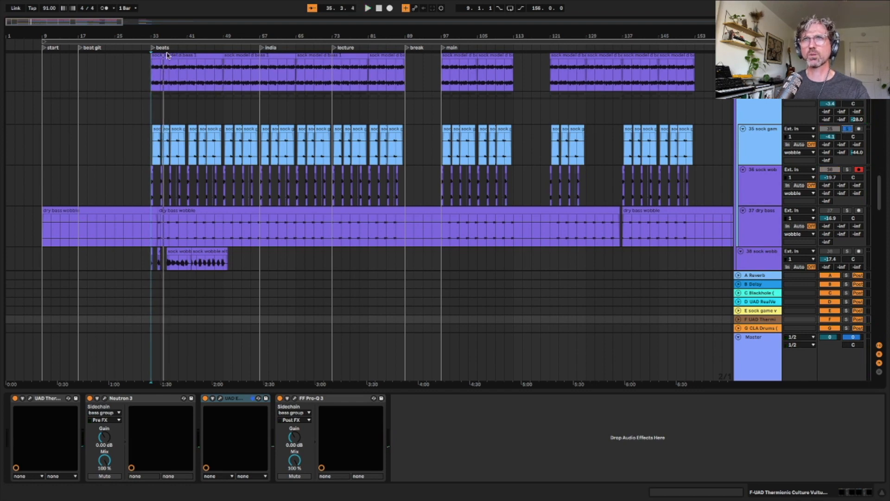
pyautogui.click(153, 49)
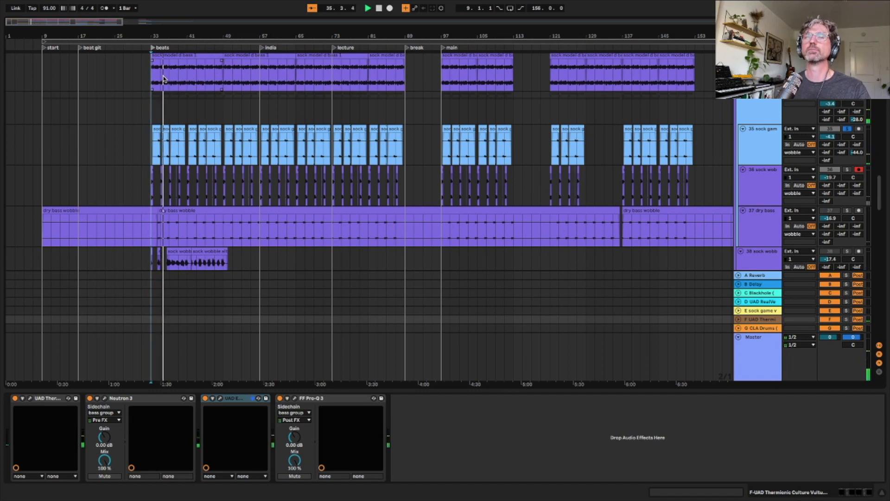
pyautogui.click(847, 129)
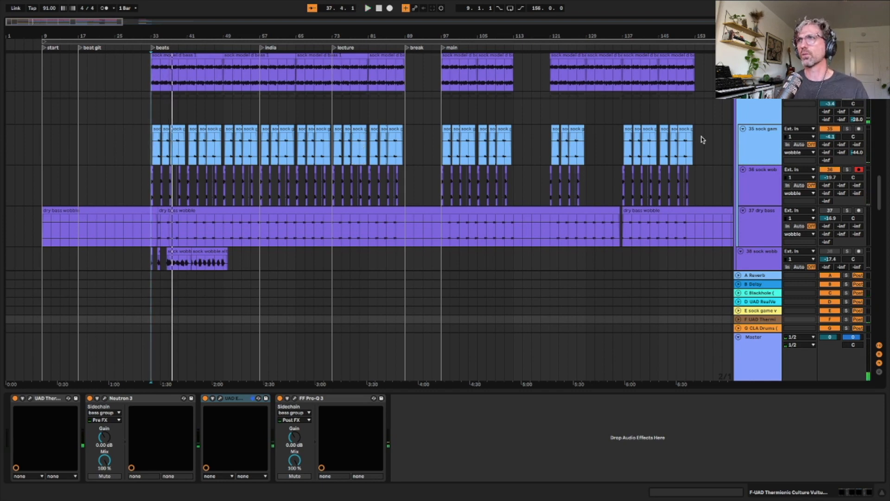
# Show the wobble group's devices and examine the effects on each of the three chains in its Audio Effect Rack
pyautogui.click(762, 116)
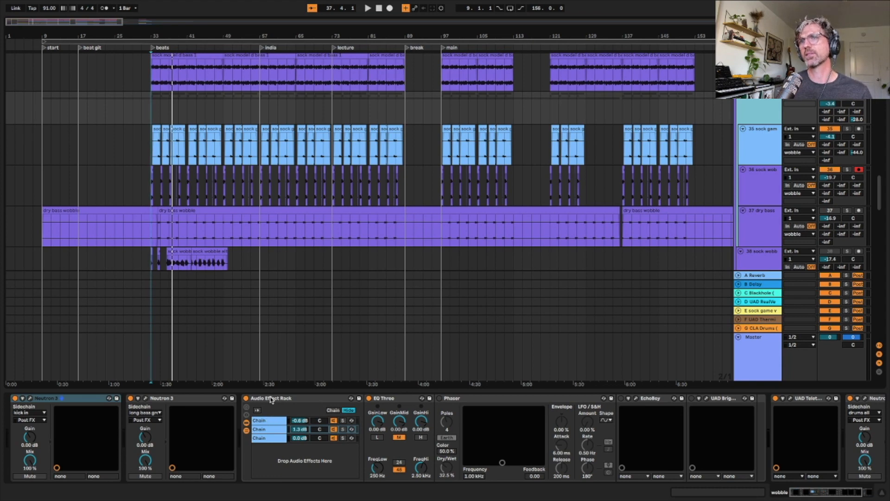
pyautogui.click(268, 420)
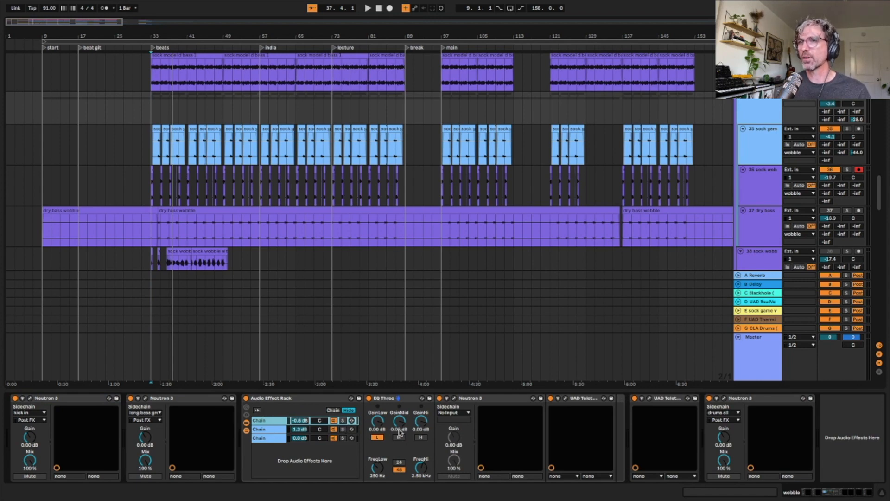
pyautogui.click(274, 431)
pyautogui.click(275, 439)
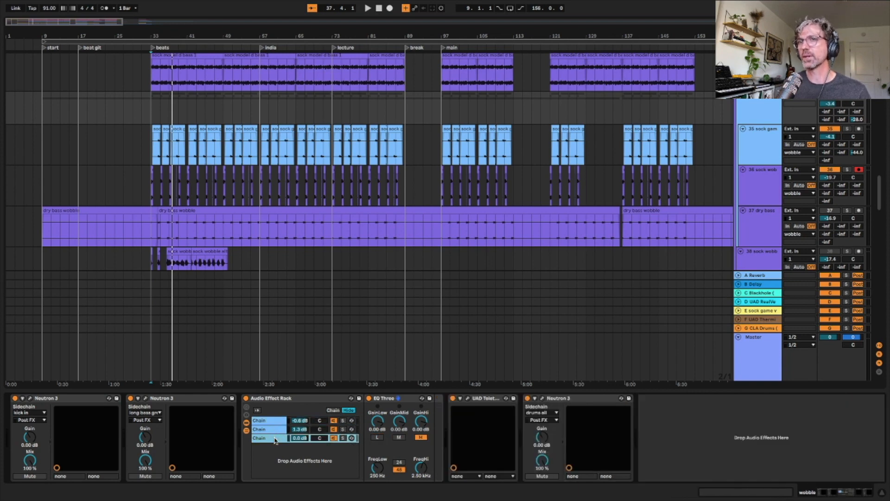
pyautogui.click(272, 432)
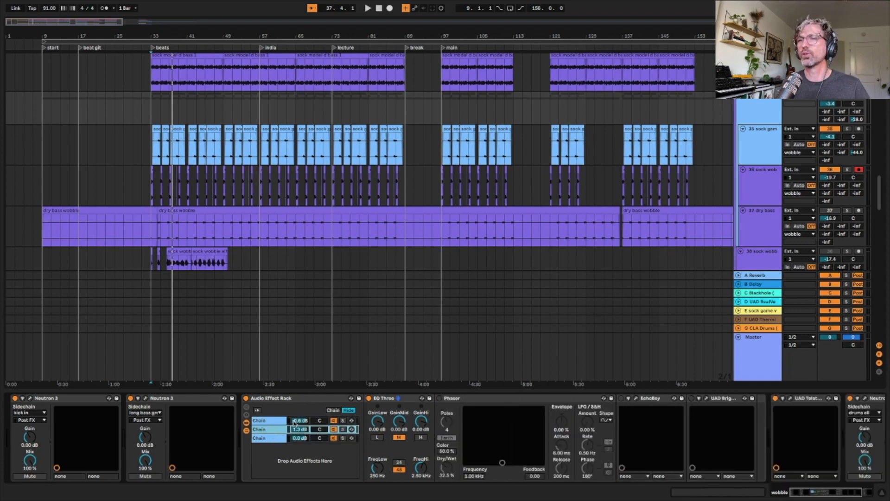
# Solo the rack's second chain, the one with the Phaser and EchoBoy, play it briefly, and unsolo it
pyautogui.click(344, 429)
pyautogui.press('space')
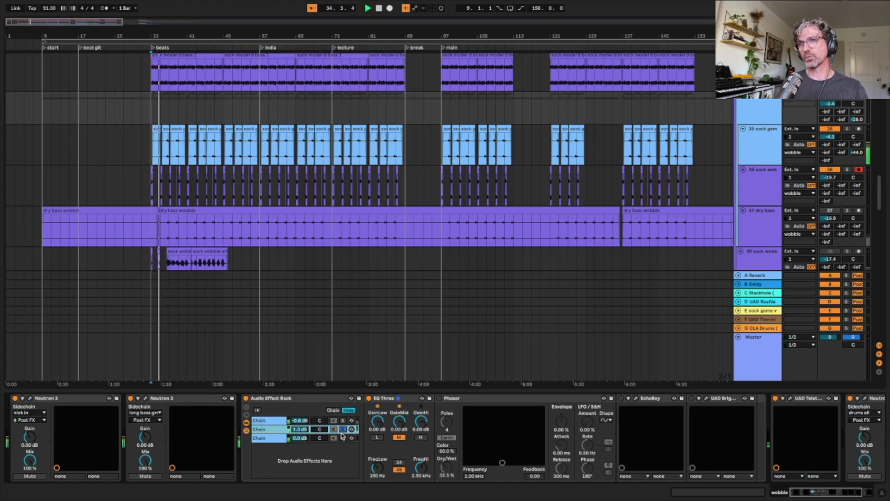
pyautogui.press('space')
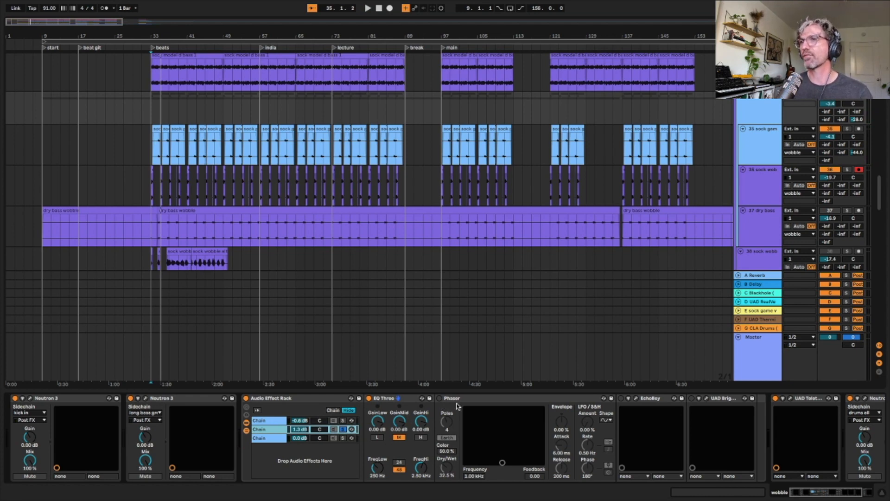
pyautogui.click(343, 429)
# Solo the rack's first chain, the EQ Three low band, and play it briefly
pyautogui.click(279, 422)
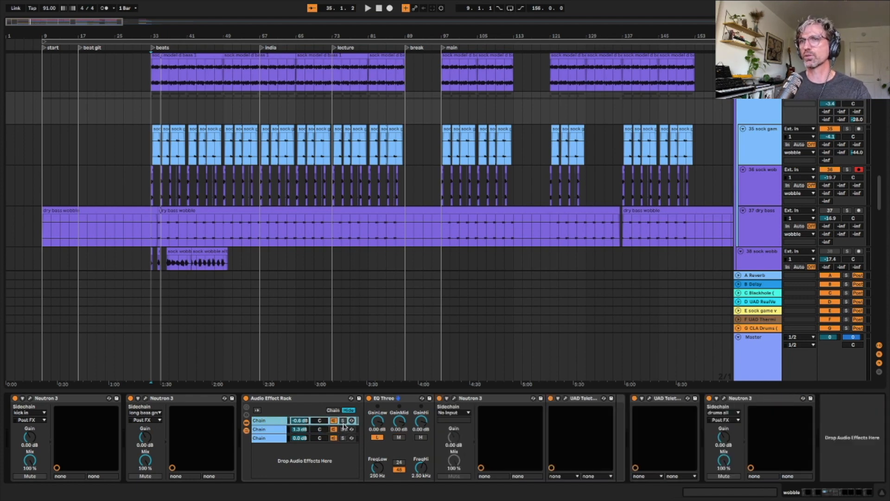
pyautogui.click(343, 420)
pyautogui.press('space')
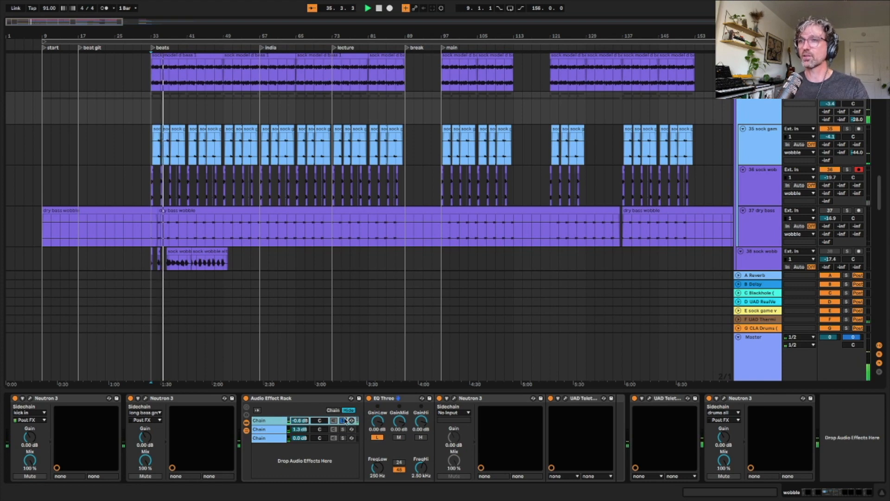
pyautogui.press('space')
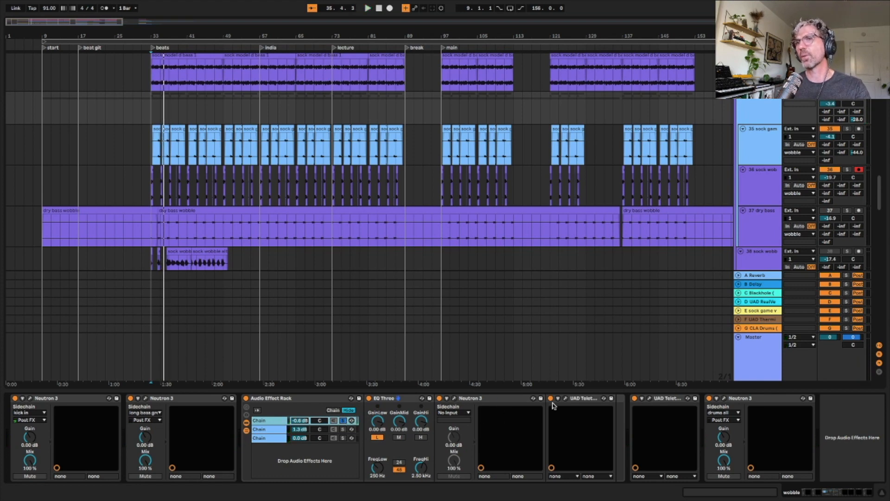
# Inspect the first chain's Neutron 3 equalizer during playback, close its window, and show the third chain's devices
pyautogui.click(509, 399)
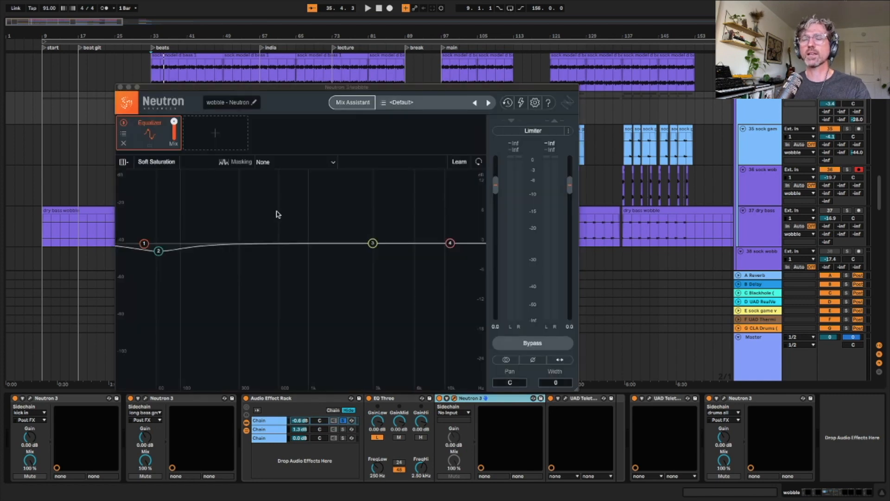
pyautogui.press('space')
pyautogui.press('space')
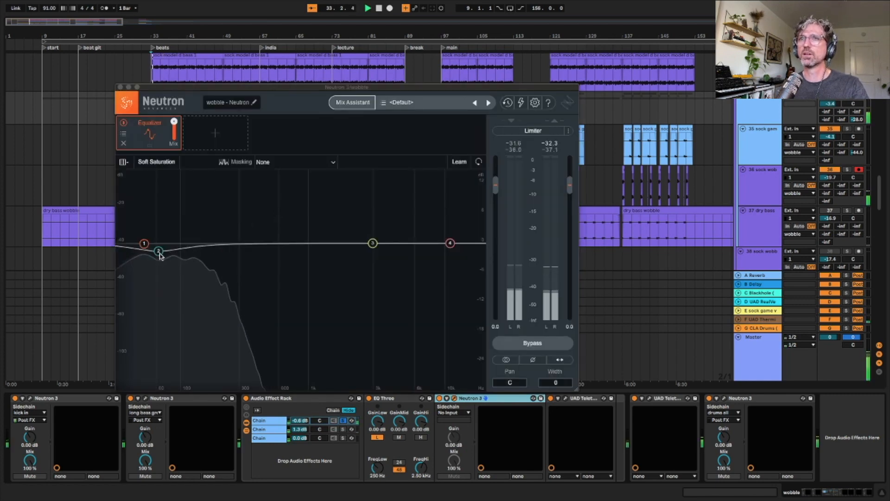
pyautogui.click(120, 87)
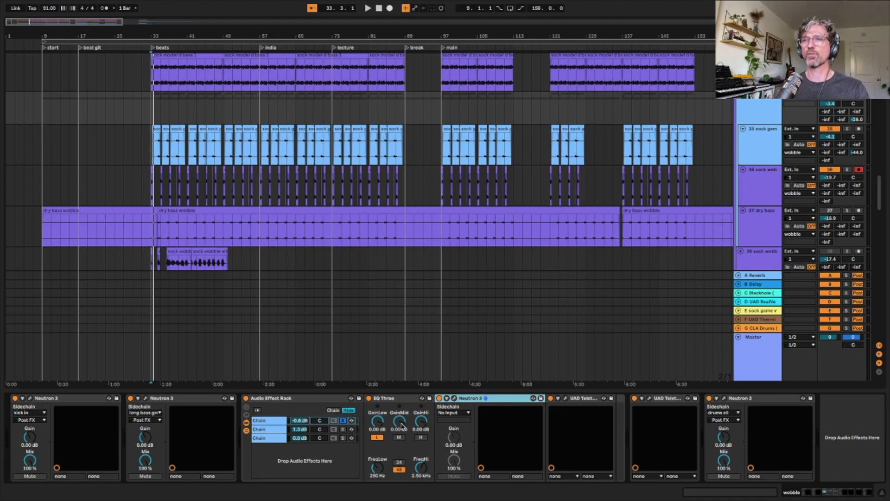
pyautogui.click(281, 439)
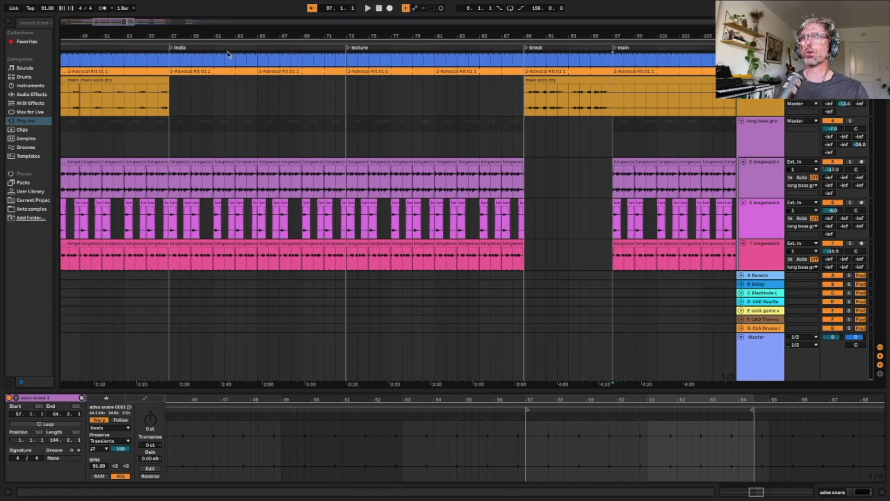
# Play the soloed long bass group from the drop locator with its longwood clips in view
pyautogui.hscroll(-5, 218, 83)
pyautogui.hscroll(-2, 225, 90)
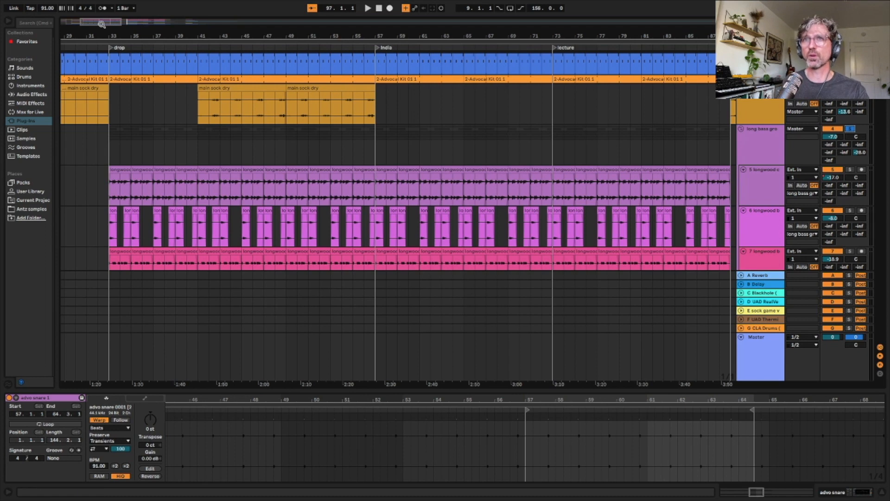
pyautogui.click(110, 47)
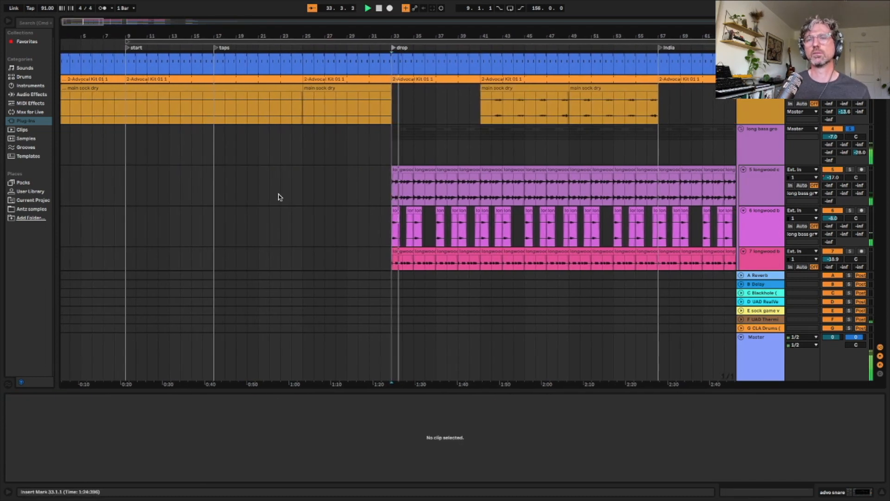
pyautogui.hscroll(2, 396, 211)
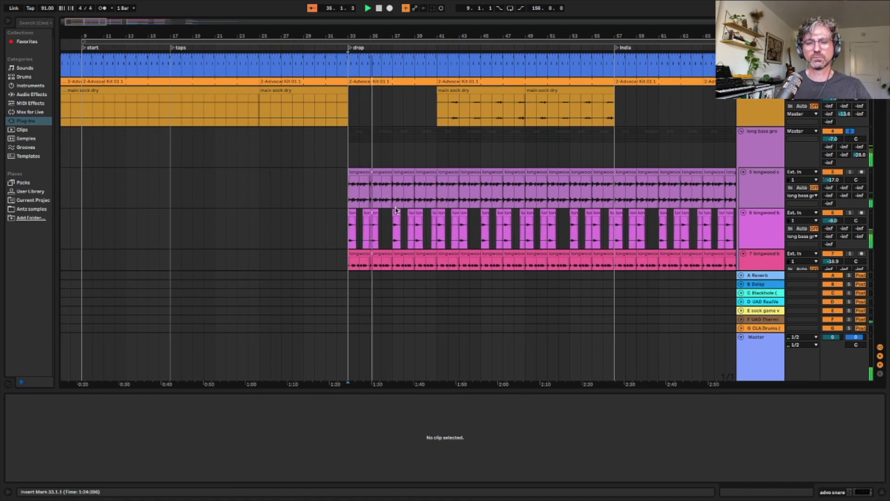
pyautogui.hscroll(5, 396, 210)
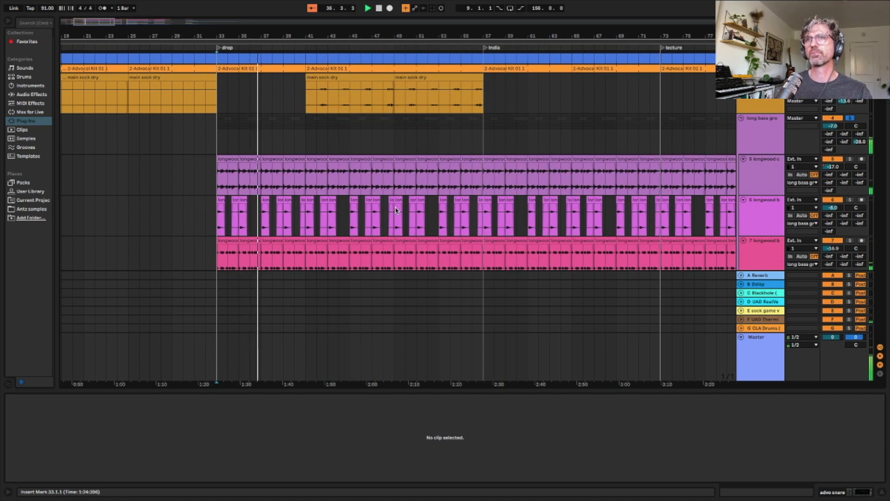
# Solo longwood tracks 5, 6 and 7 one after another during playback to hear each layer alone
pyautogui.click(850, 159)
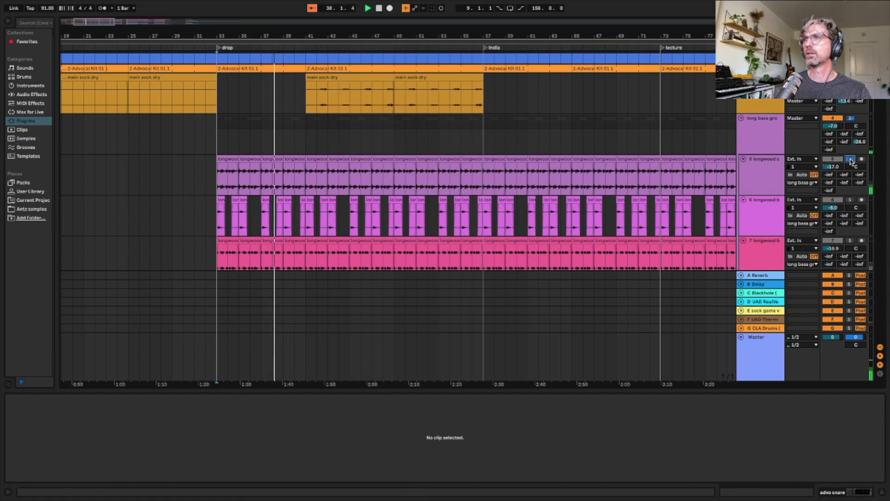
pyautogui.click(850, 200)
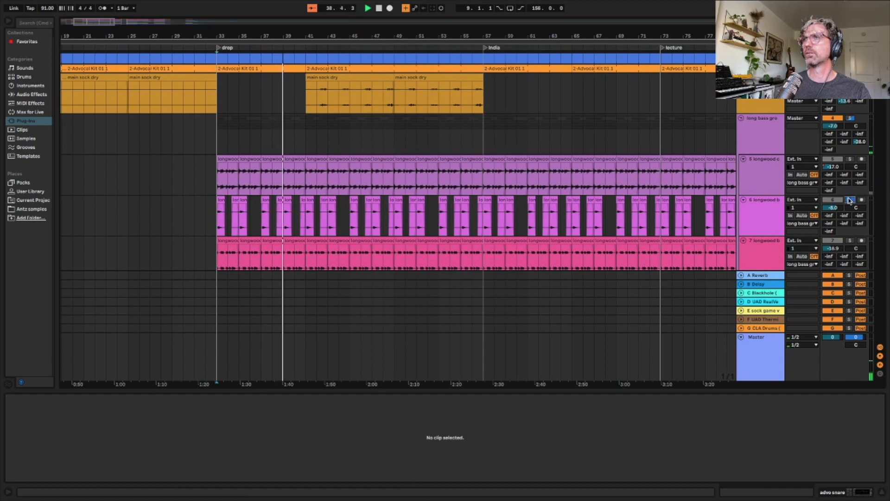
pyautogui.click(850, 240)
pyautogui.scroll(-2, 645, 232)
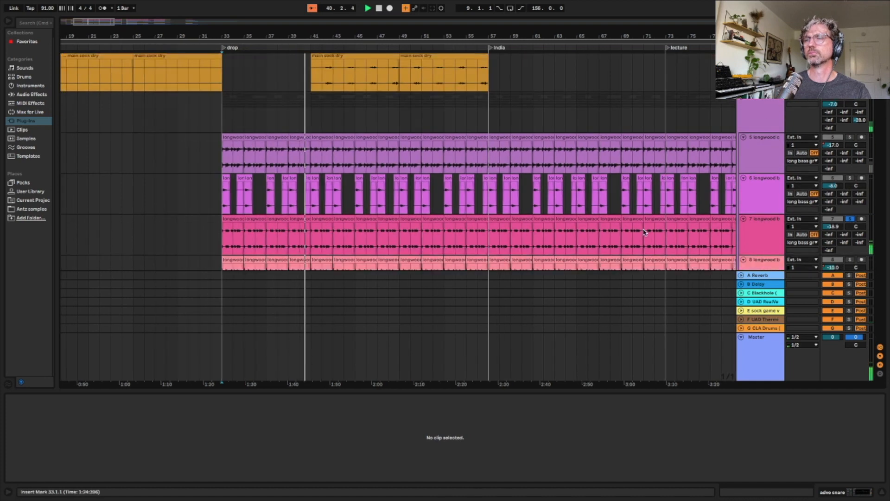
# Solo longwood track 8 during playback to hear it alone and remove its solo once playback stops
pyautogui.scroll(-3, 644, 232)
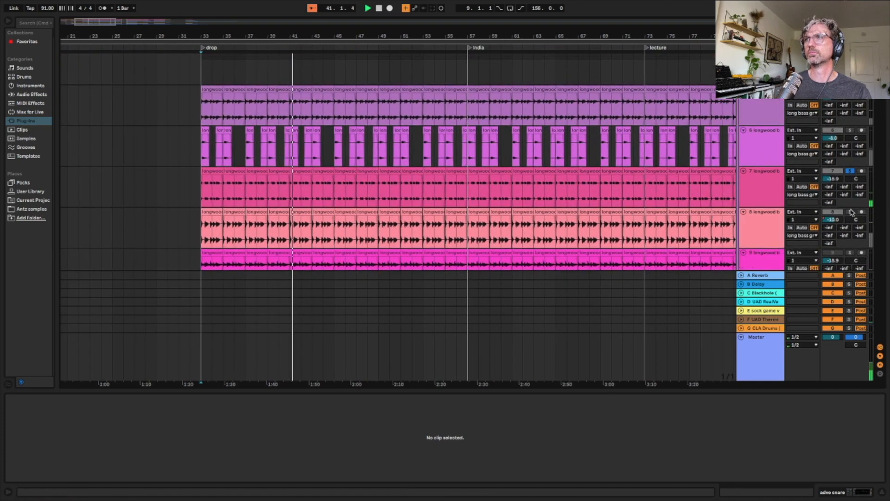
pyautogui.click(851, 212)
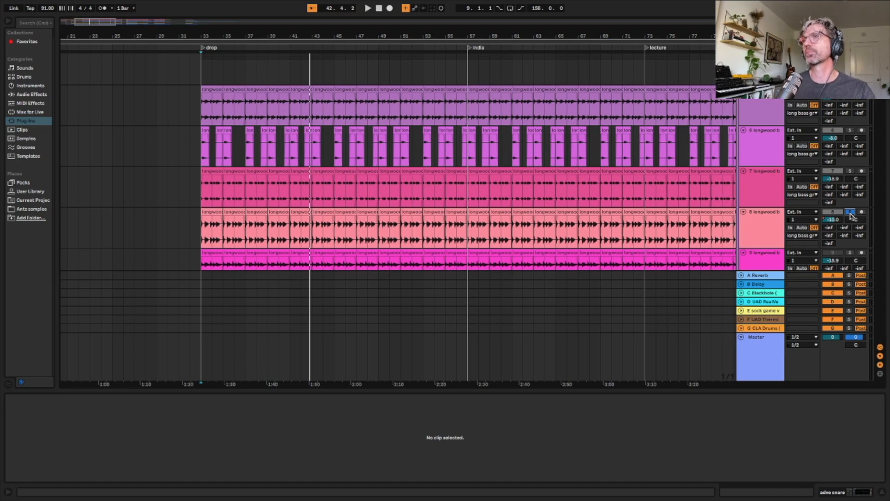
pyautogui.click(851, 213)
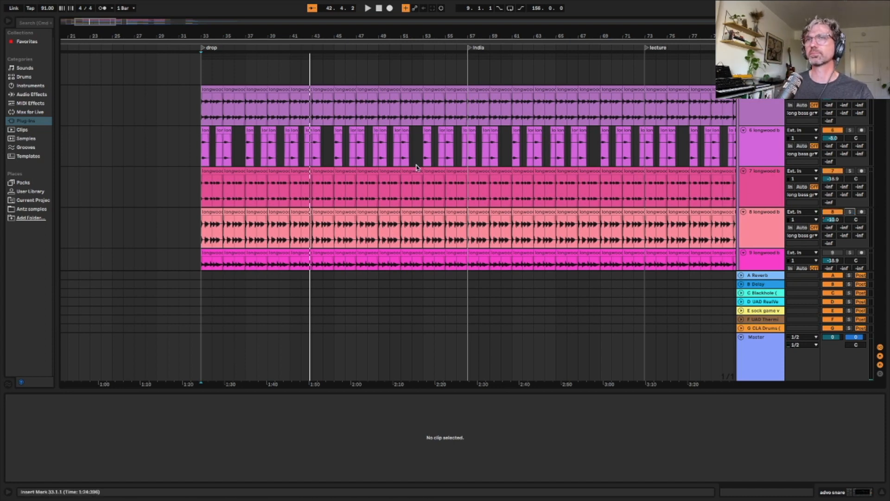
# Look through the vocal, drum and bass group tracks below the longwood layers in the arrangement
pyautogui.scroll(2, 416, 167)
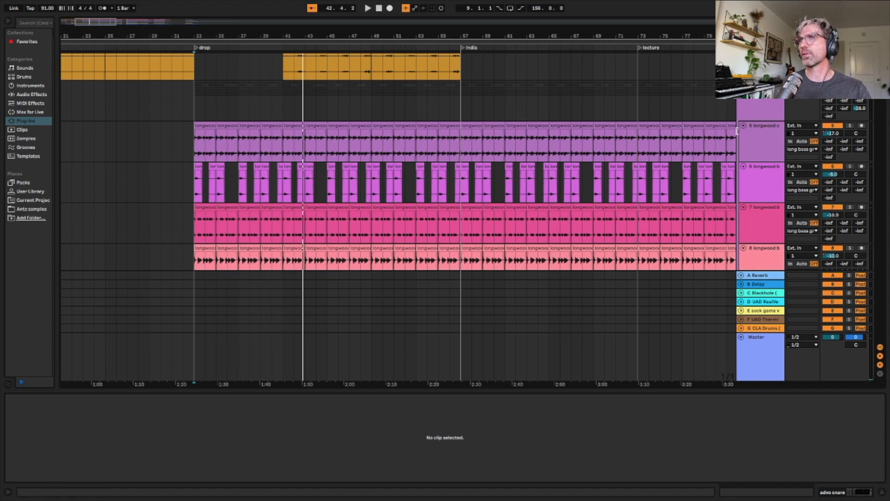
pyautogui.scroll(-10, 738, 131)
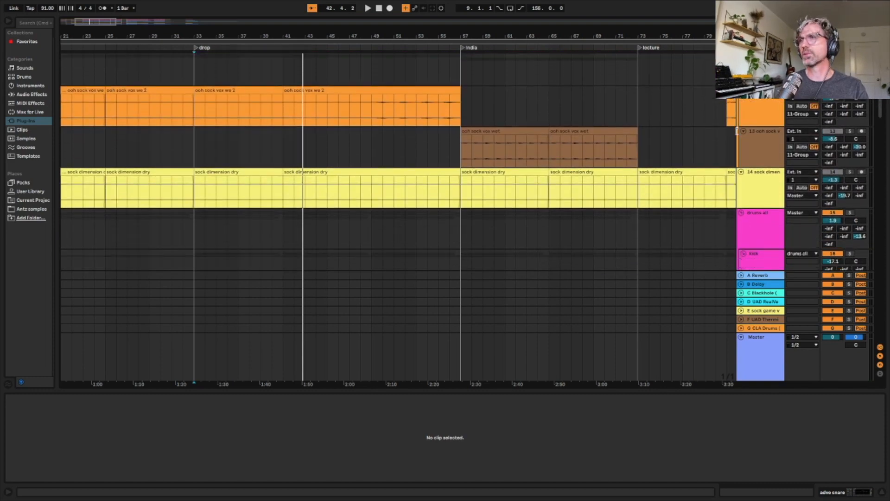
pyautogui.scroll(-4, 737, 132)
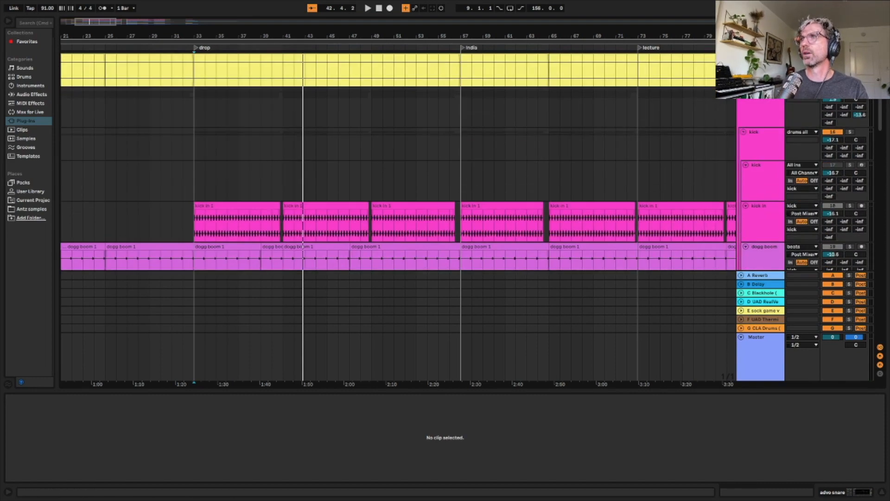
pyautogui.scroll(-8, 662, 169)
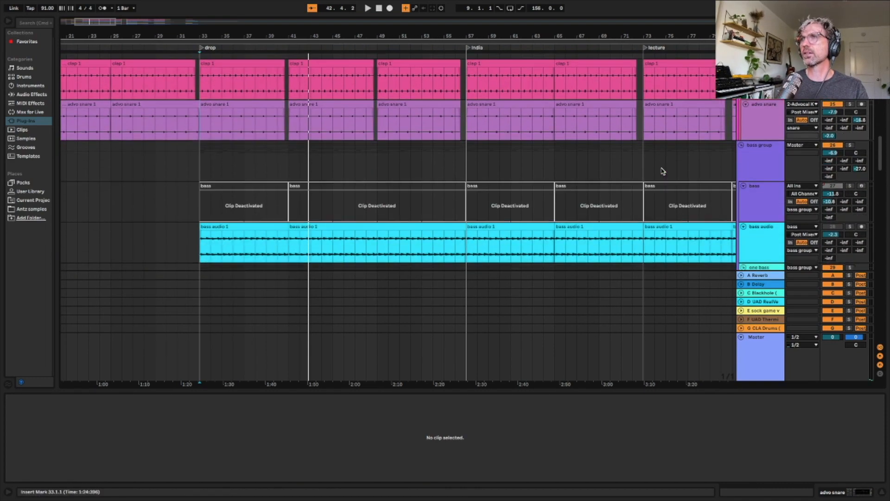
pyautogui.scroll(-4, 827, 168)
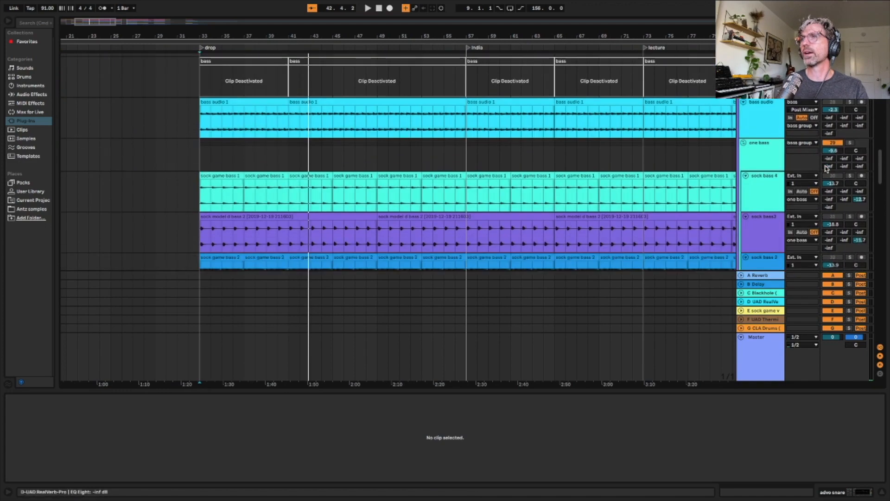
pyautogui.scroll(-5, 827, 167)
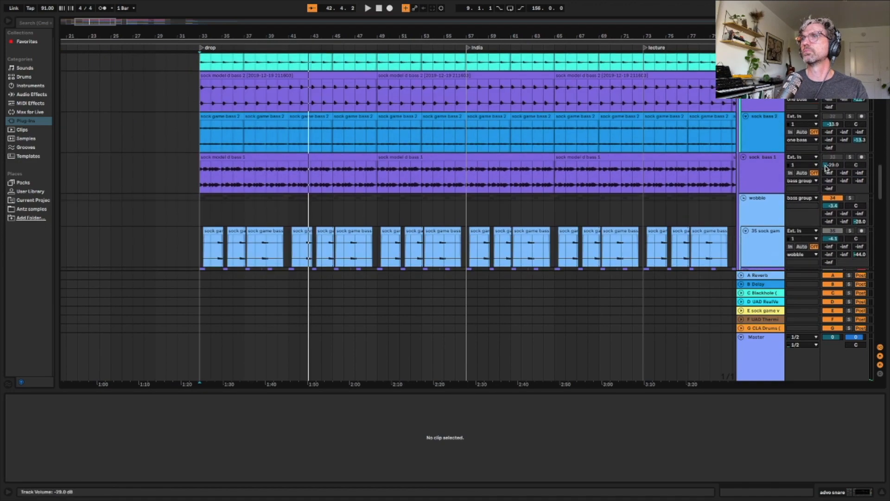
pyautogui.scroll(6, 827, 168)
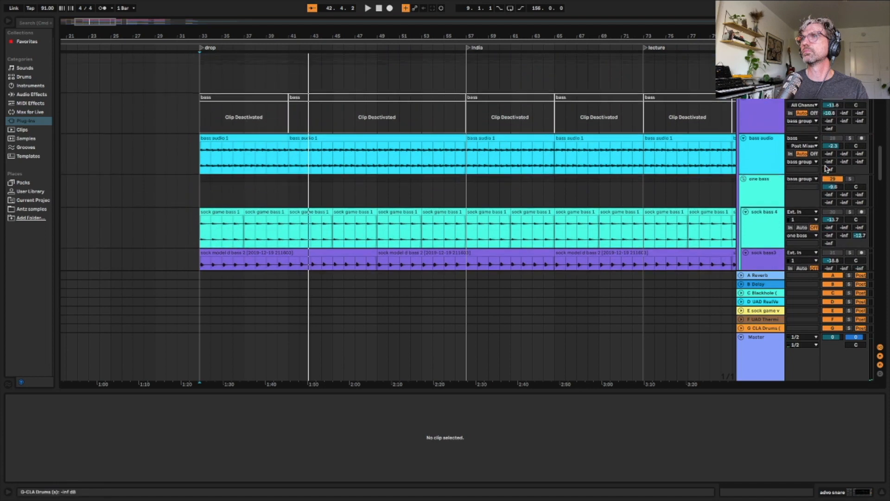
pyautogui.scroll(1, 826, 168)
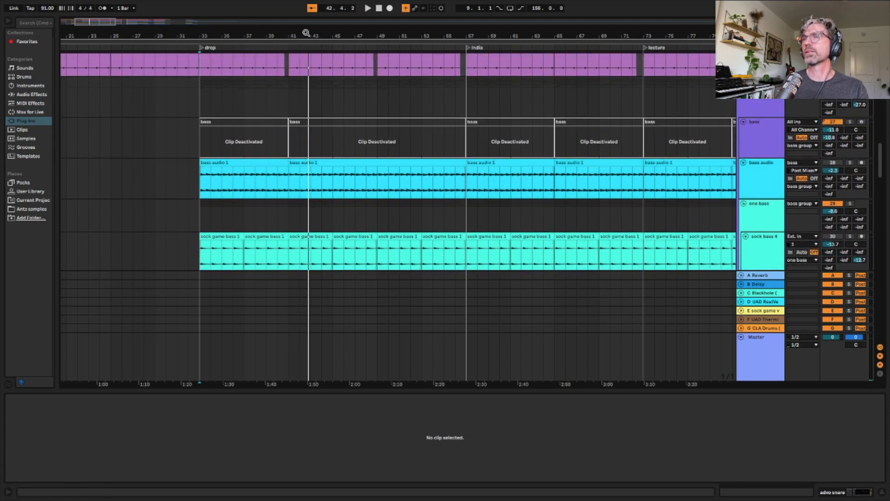
# Play the soloed long bass group from the drop locator and bring its track into view
pyautogui.click(199, 48)
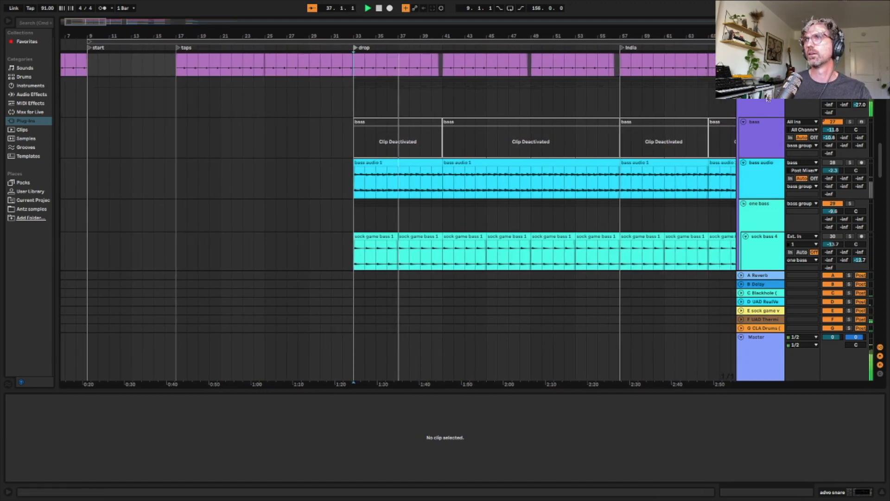
pyautogui.scroll(10, 760, 116)
pyautogui.scroll(8, 760, 118)
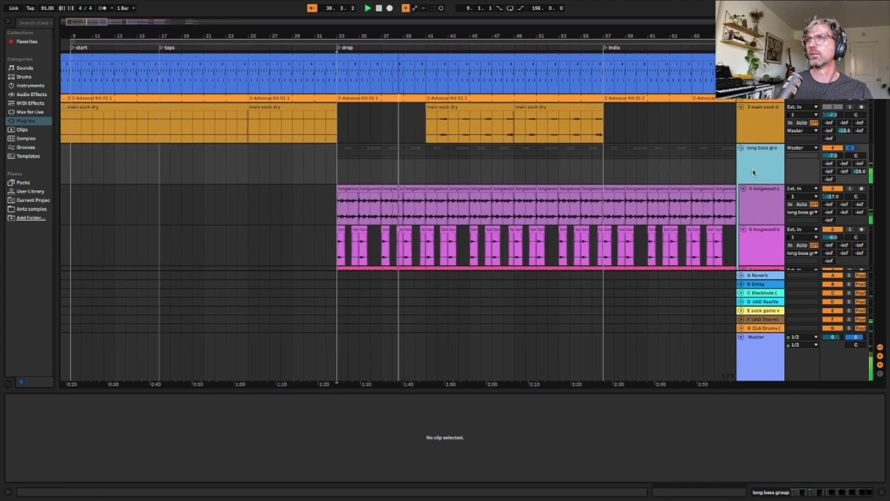
# Show the long bass group's devices, inspect its Neutron 3 equalizer, and close the plug-in window
pyautogui.click(752, 173)
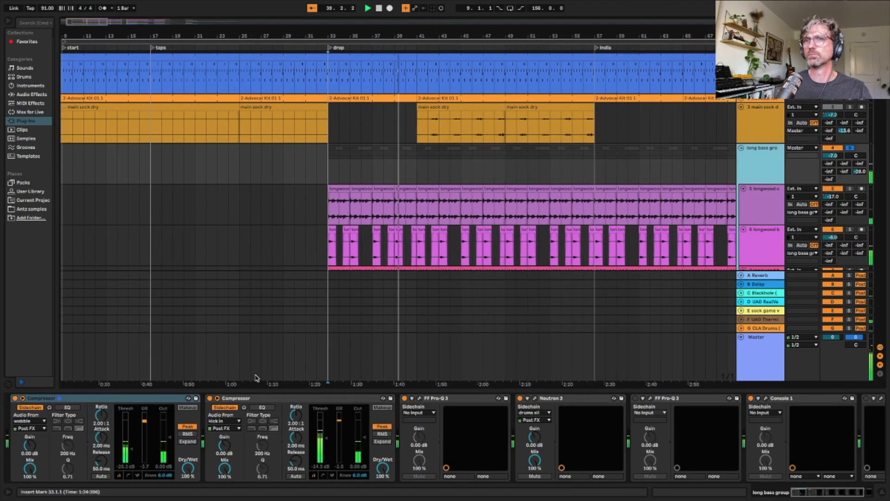
pyautogui.click(535, 398)
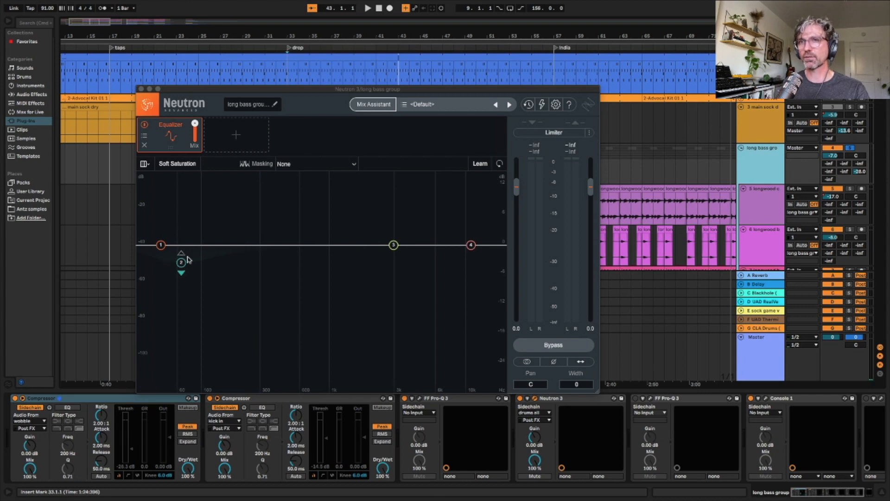
pyautogui.click(141, 89)
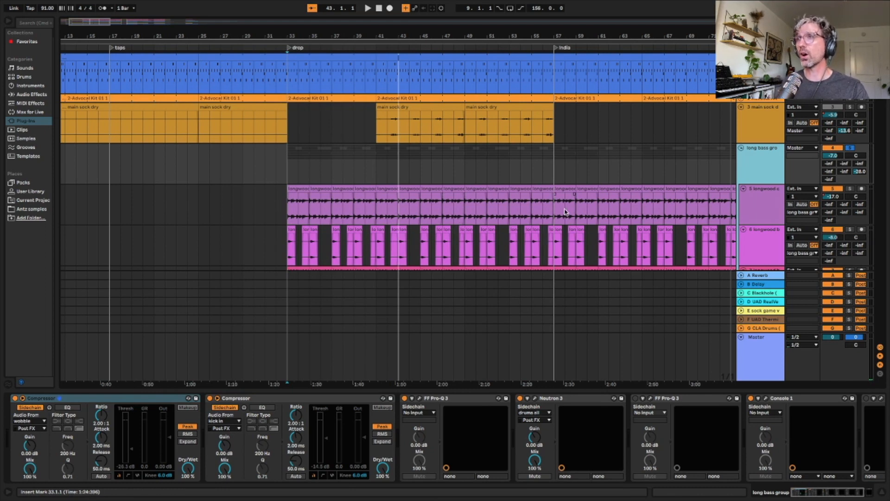
# Review the longwood layers, move the solo from the long bass group to the main sock dry track, and play it
pyautogui.scroll(-5, 565, 211)
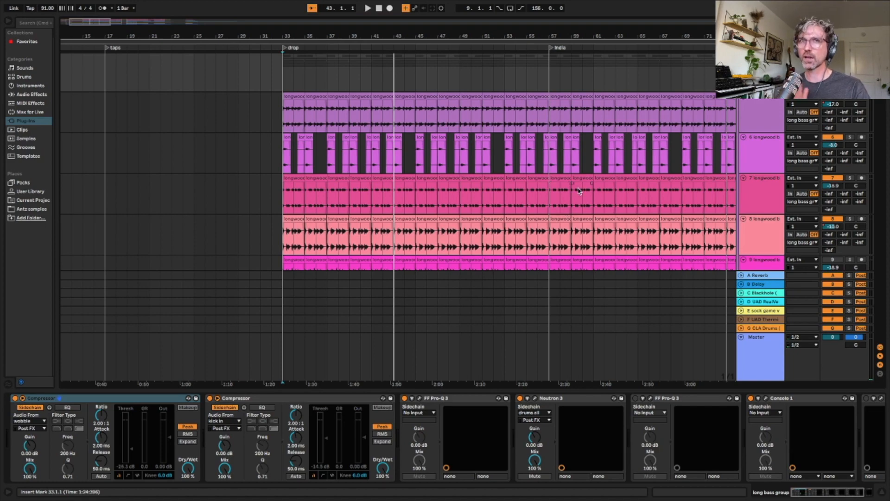
pyautogui.scroll(-2, 580, 190)
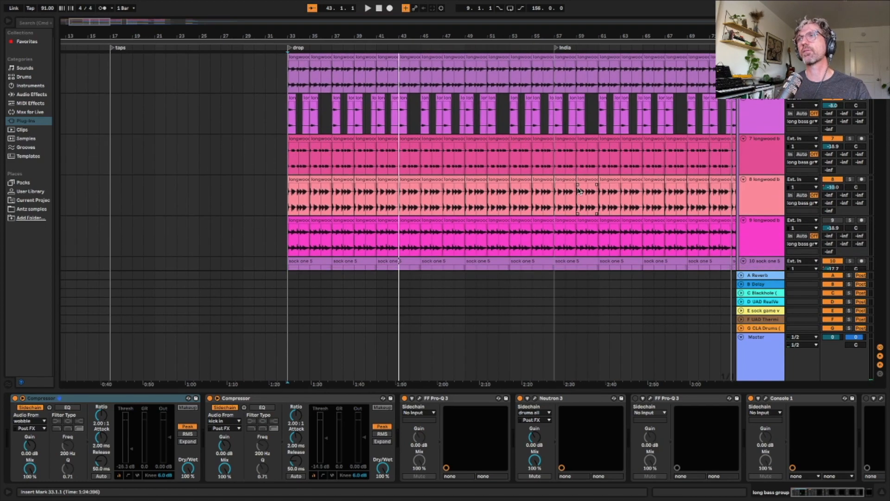
pyautogui.scroll(5, 578, 188)
pyautogui.scroll(1, 578, 187)
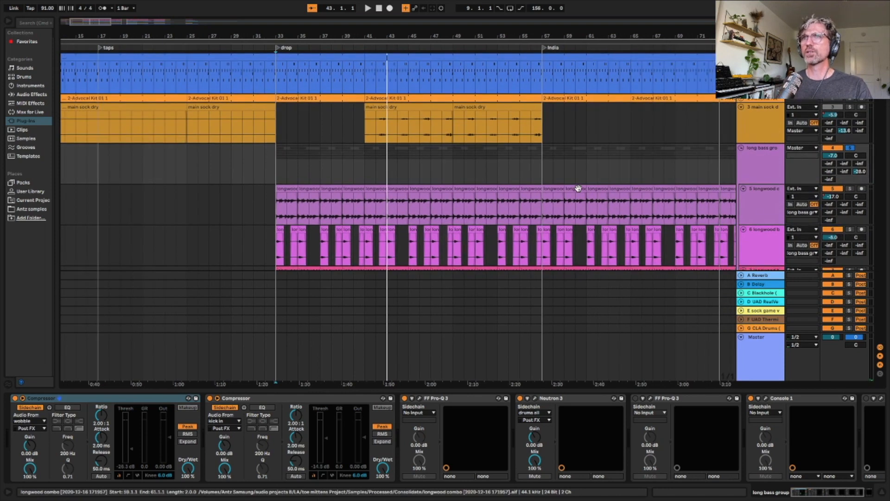
pyautogui.hscroll(1, 429, 107)
pyautogui.hscroll(5, 429, 107)
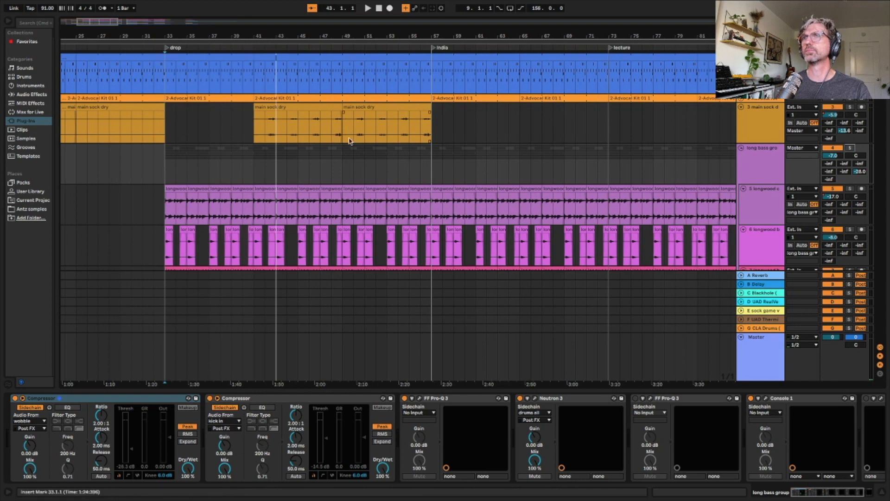
pyautogui.click(850, 107)
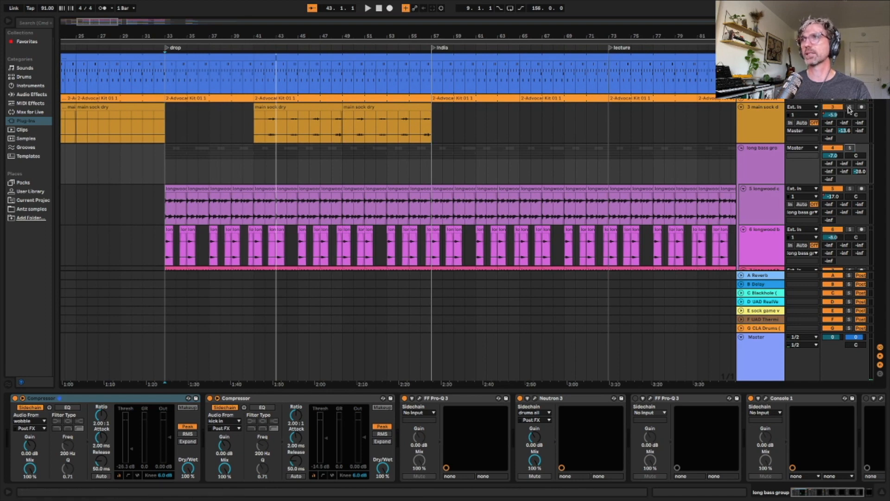
pyautogui.click(265, 49)
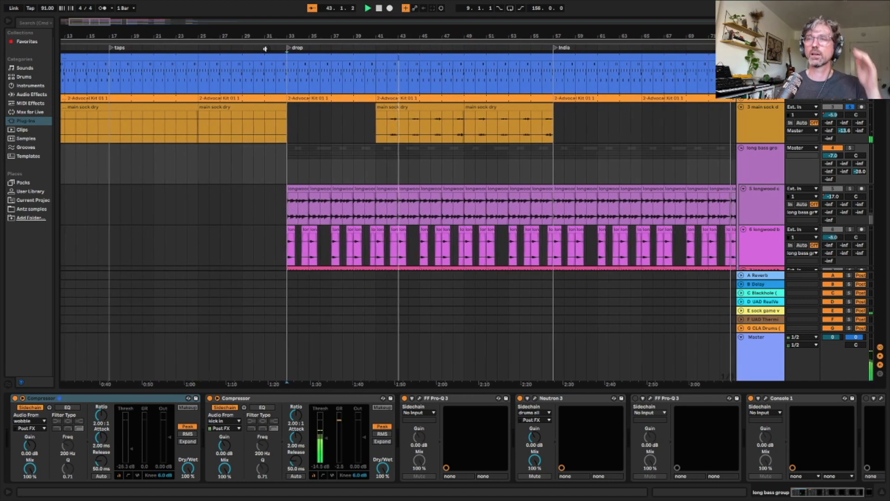
# Show the main sock dry track's effects, and in Session View display the sock game vox send return's devices
pyautogui.click(754, 126)
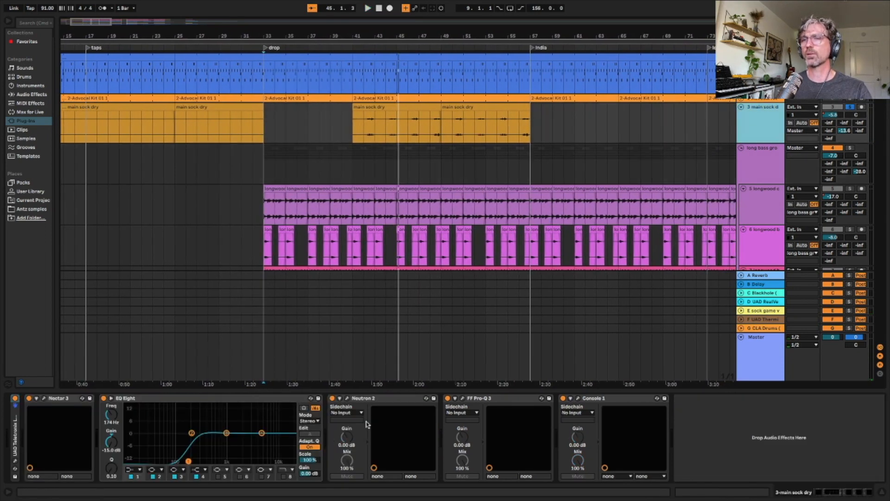
pyautogui.press('Tab')
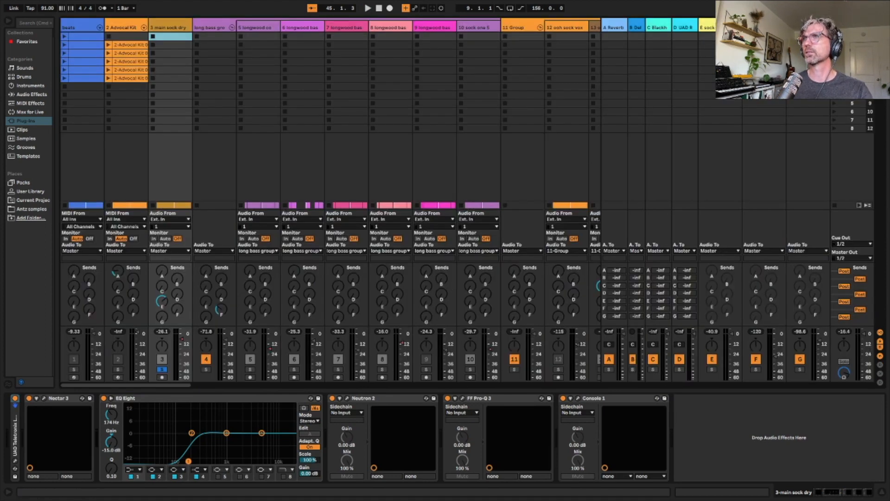
pyautogui.click(719, 27)
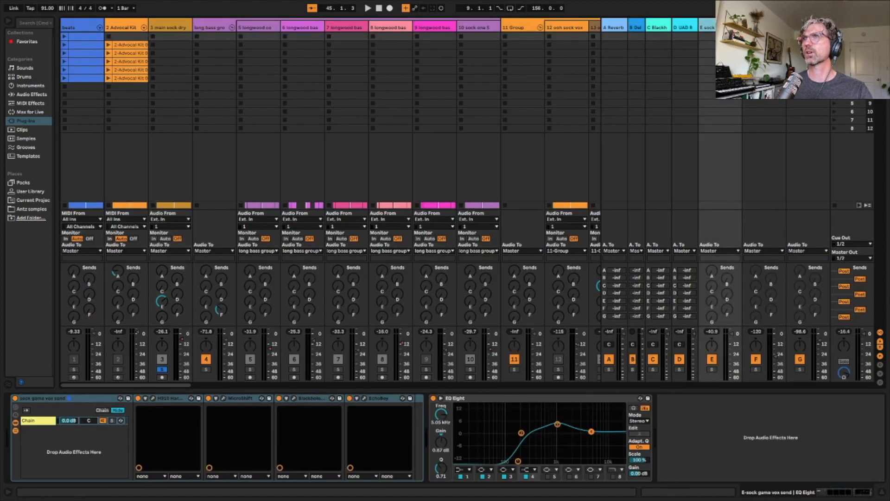
# Inspect the H910 Harmonizer and MicroShift plug-ins on the sock game vox send return, closing each window
pyautogui.click(152, 399)
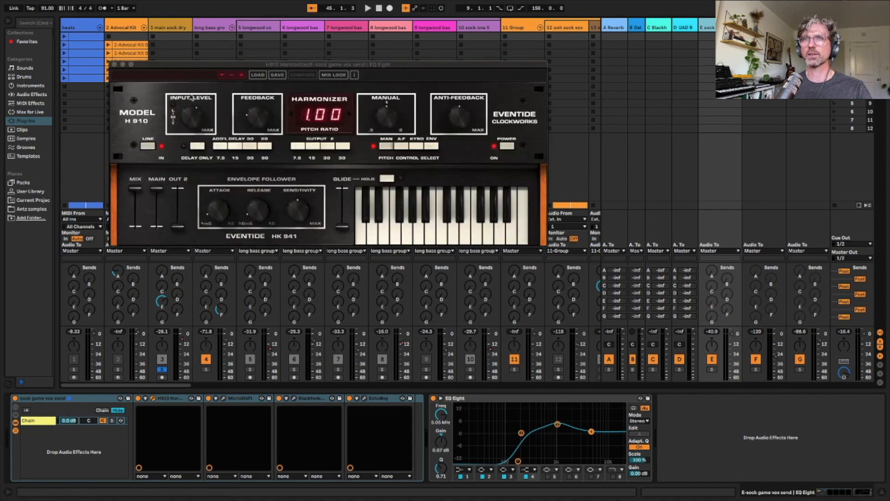
pyautogui.click(113, 65)
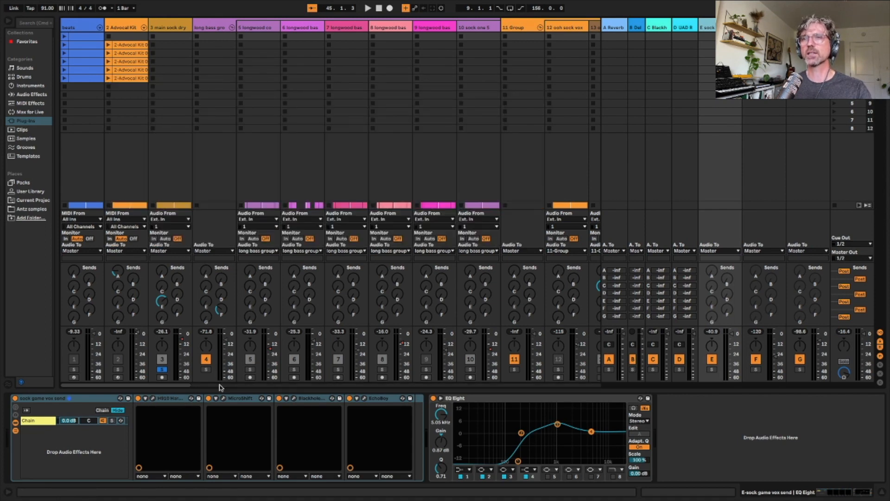
pyautogui.click(223, 399)
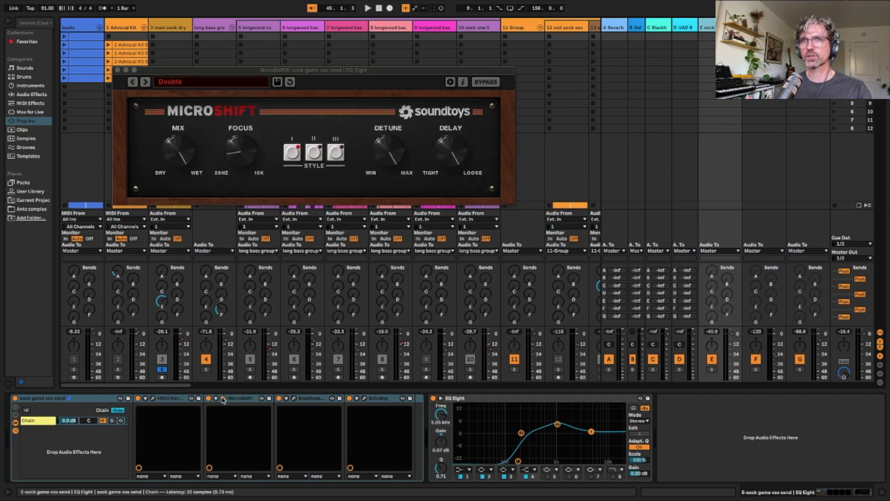
pyautogui.click(118, 71)
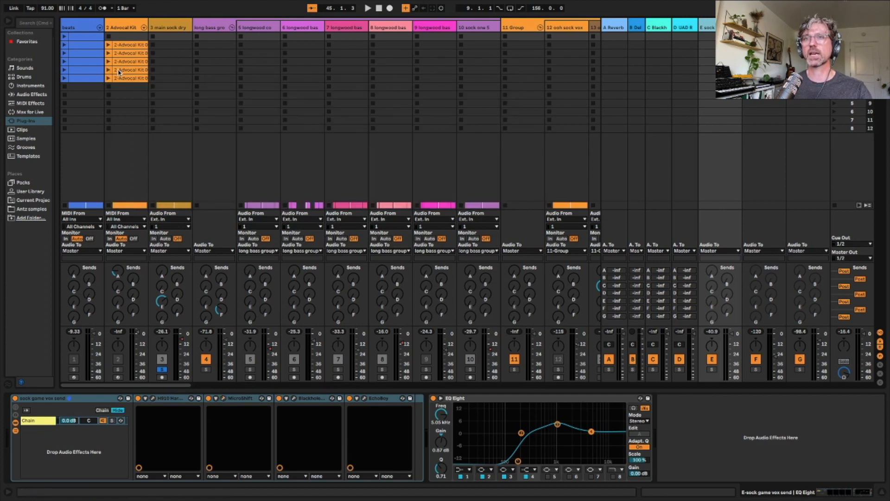
# Inspect the Blackhole and EchoBoy plug-ins on the sock game vox send return, closing each window
pyautogui.click(294, 398)
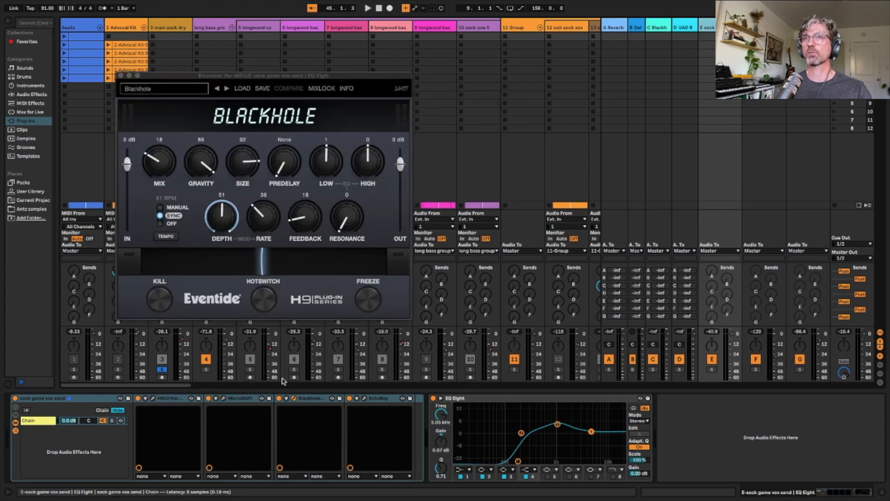
pyautogui.click(122, 76)
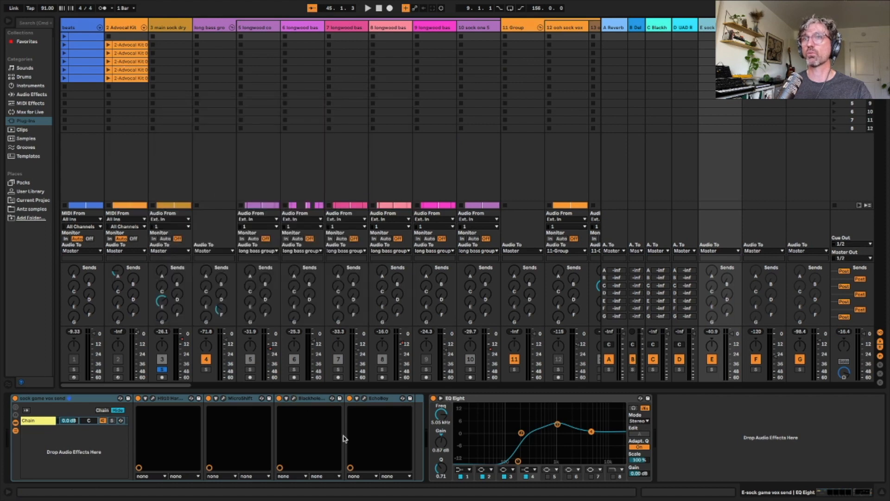
pyautogui.click(364, 398)
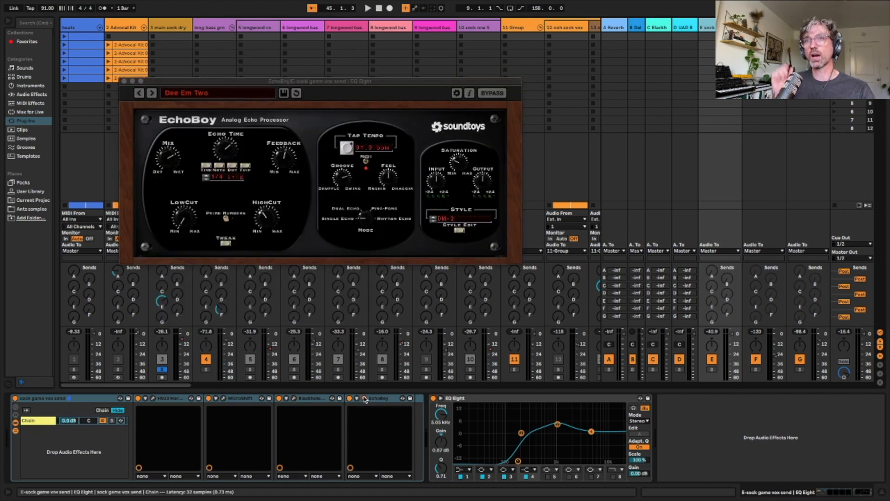
pyautogui.click(123, 81)
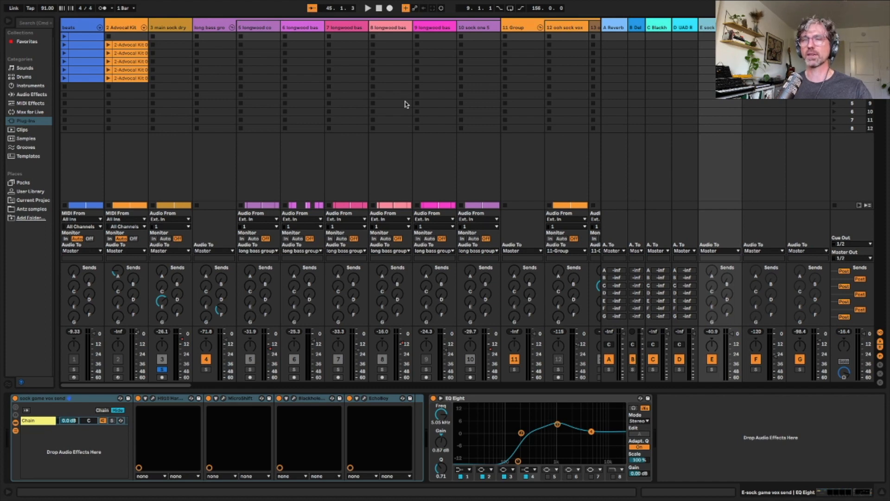
# Return to the arrangement and set the playback position to the India locator
pyautogui.press('Tab')
pyautogui.click(332, 169)
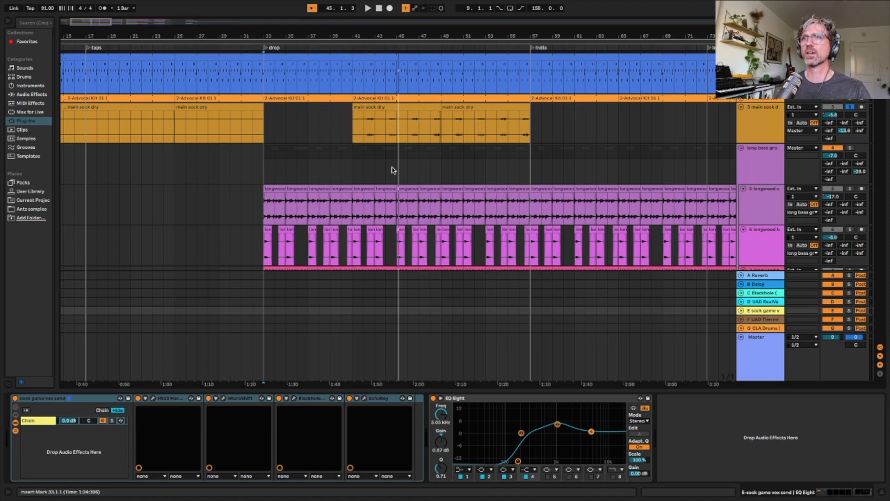
pyautogui.click(532, 49)
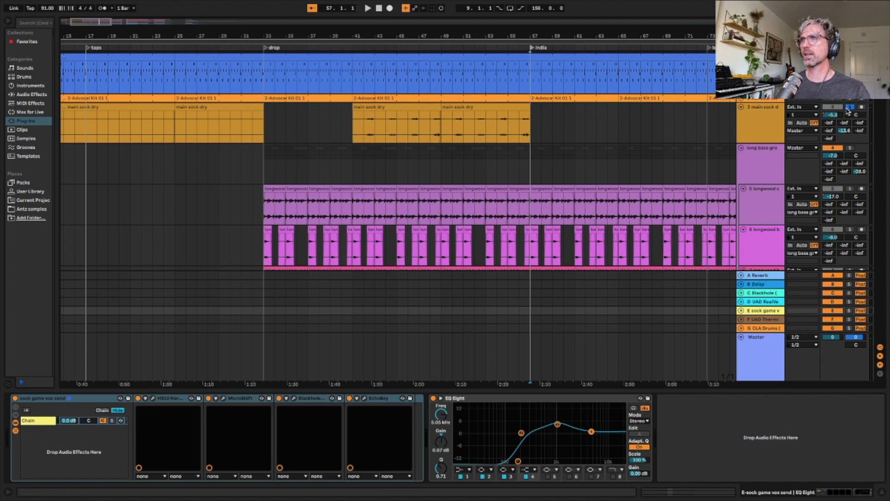
# Play the mix from the India locator, solo the india track to hear it alone, and show its instrument and effects
pyautogui.press('space')
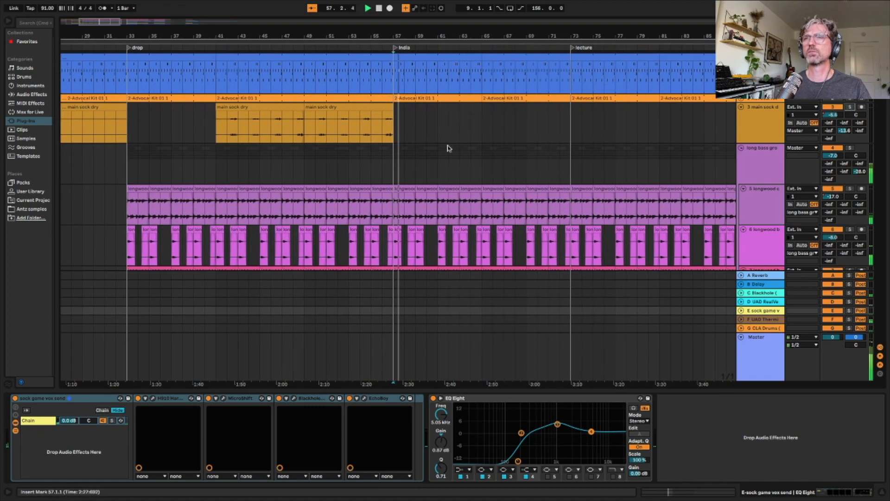
pyautogui.scroll(-15, 447, 146)
pyautogui.scroll(-18, 446, 149)
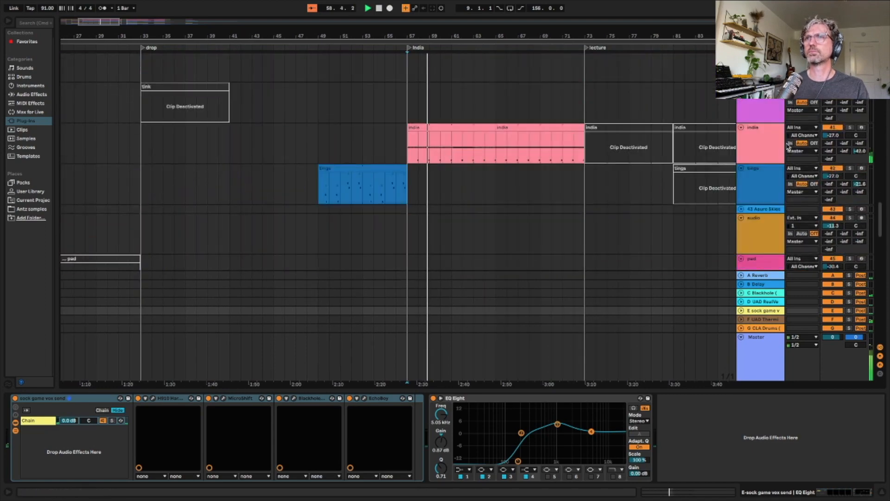
pyautogui.click(851, 130)
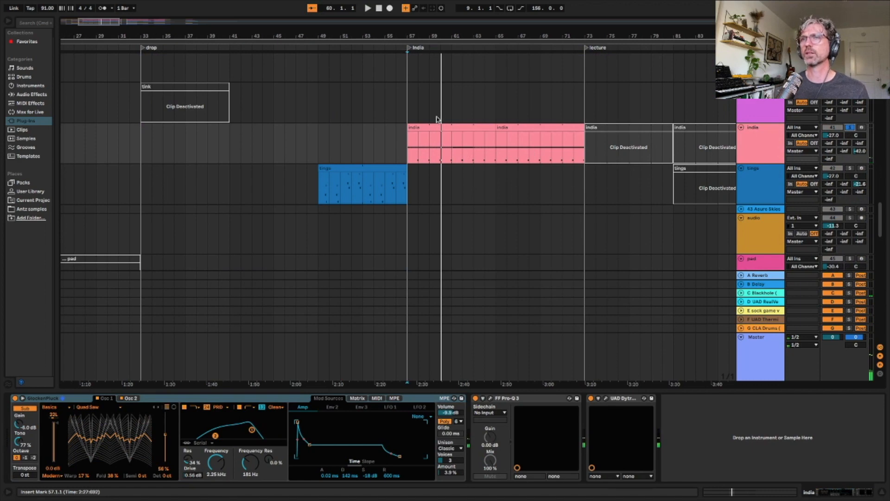
pyautogui.click(745, 143)
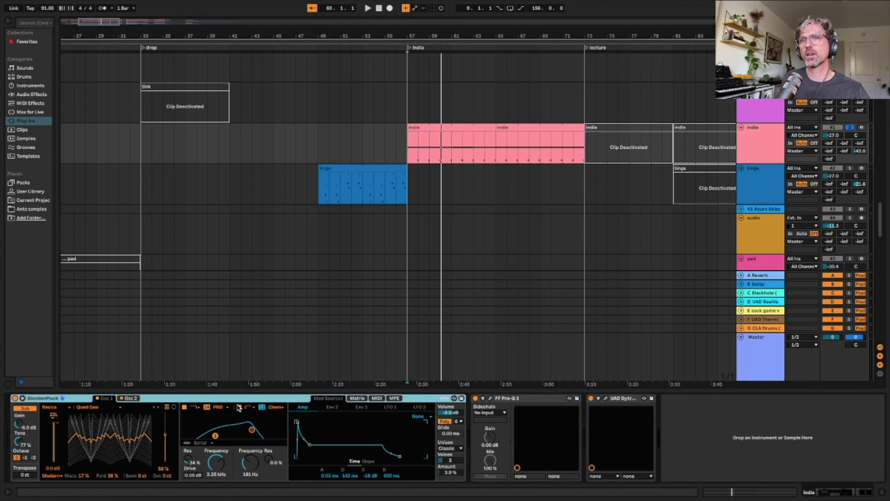
# Display the MIDI notes of the first india clip and audition the soloed clip from the India locator
pyautogui.click(441, 126)
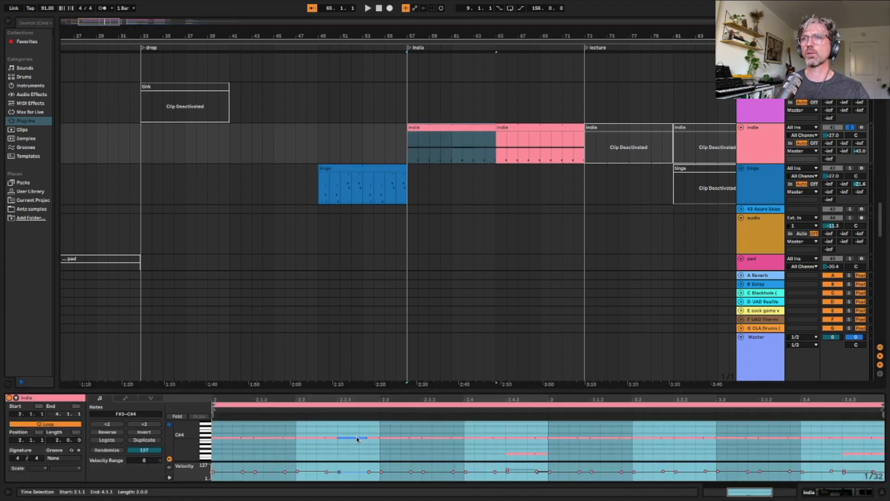
pyautogui.press('space')
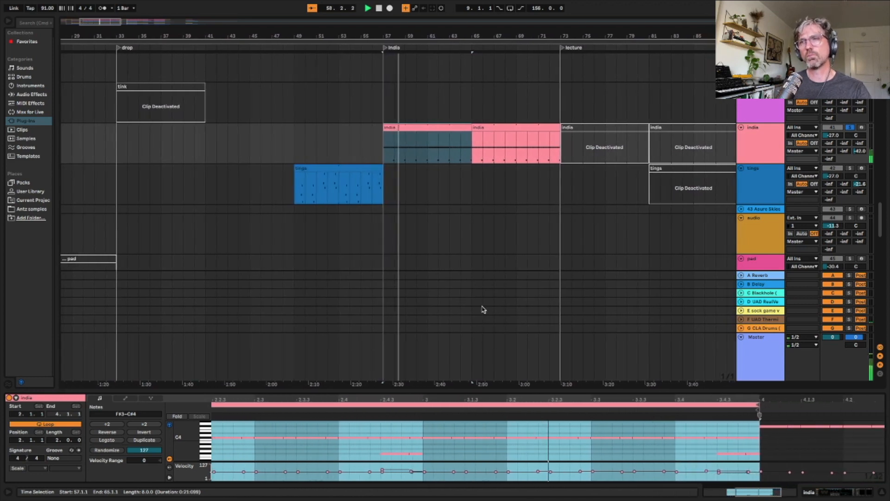
pyautogui.click(770, 141)
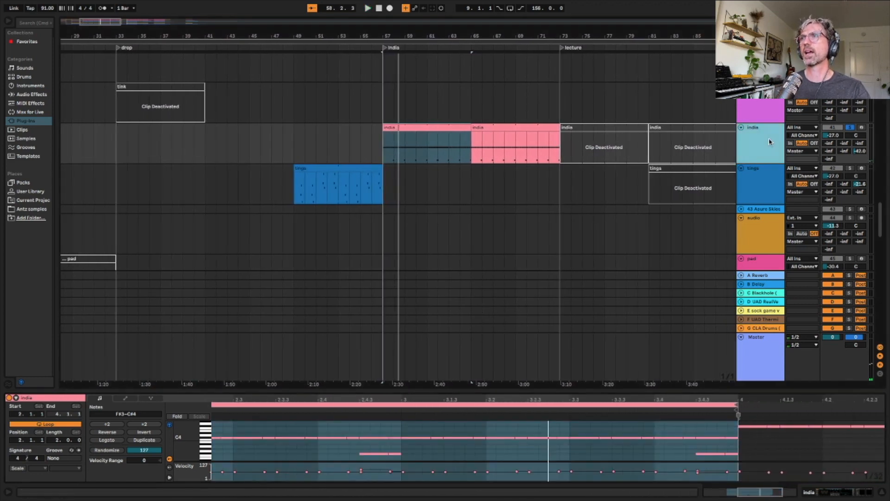
# Inspect the UAD Dytronics Cyclosonic Panner plug-in on the india track during playback, and close its window
pyautogui.doubleClick(756, 148)
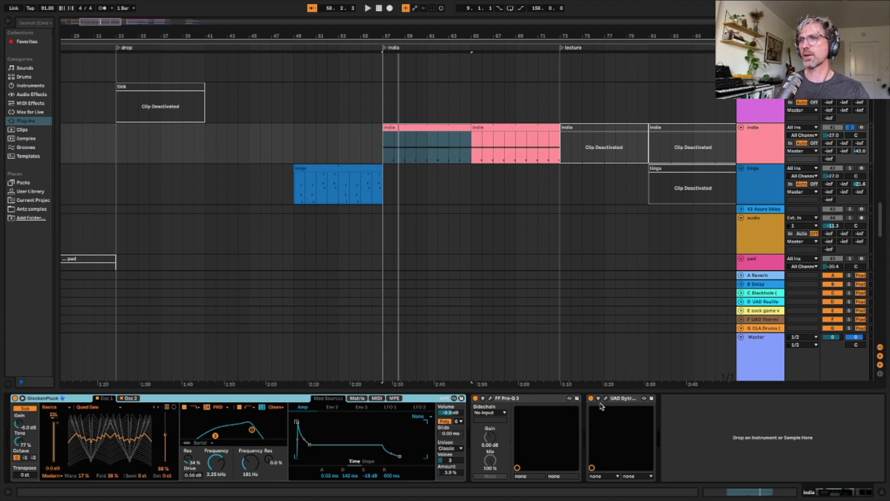
pyautogui.click(606, 398)
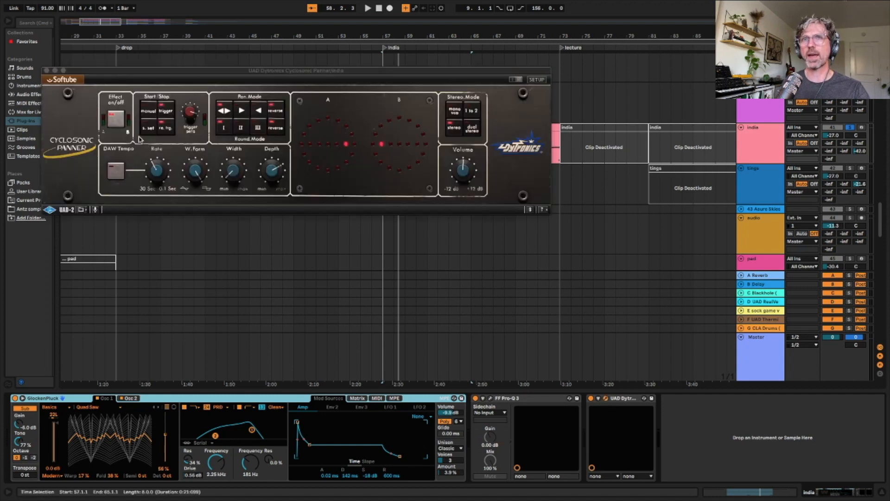
pyautogui.click(613, 137)
pyautogui.press('space')
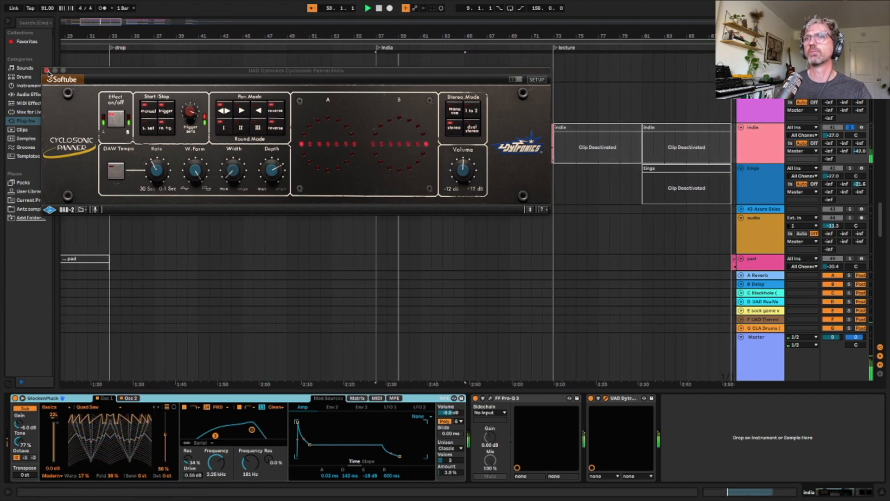
pyautogui.click(47, 70)
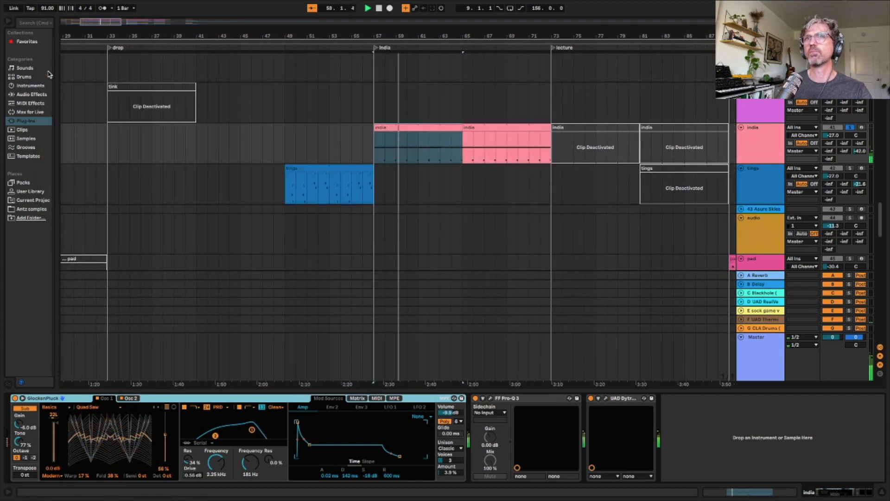
# Unsolo the india track, audition the tings track alone from bar 49 and in the mix, and show its devices
pyautogui.click(850, 128)
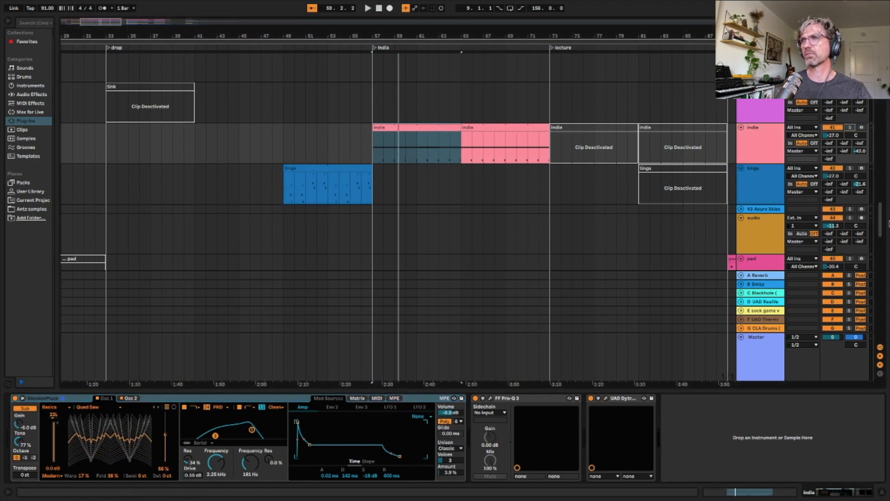
pyautogui.click(849, 168)
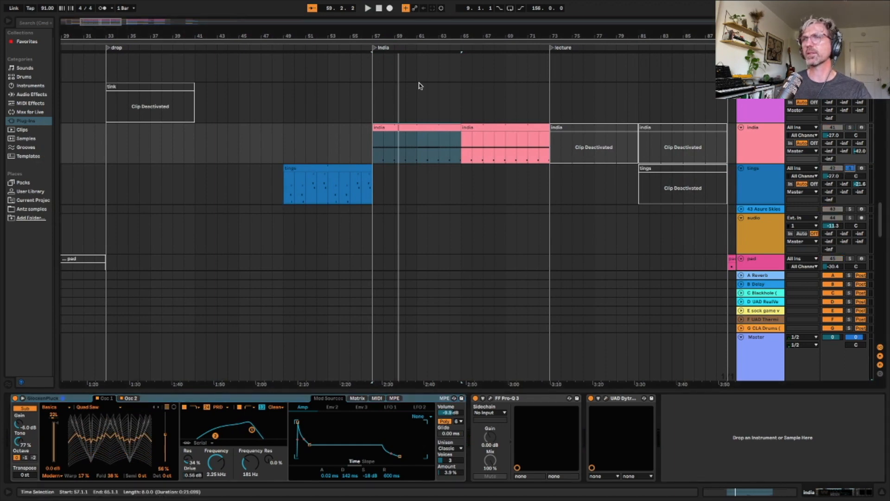
pyautogui.click(283, 48)
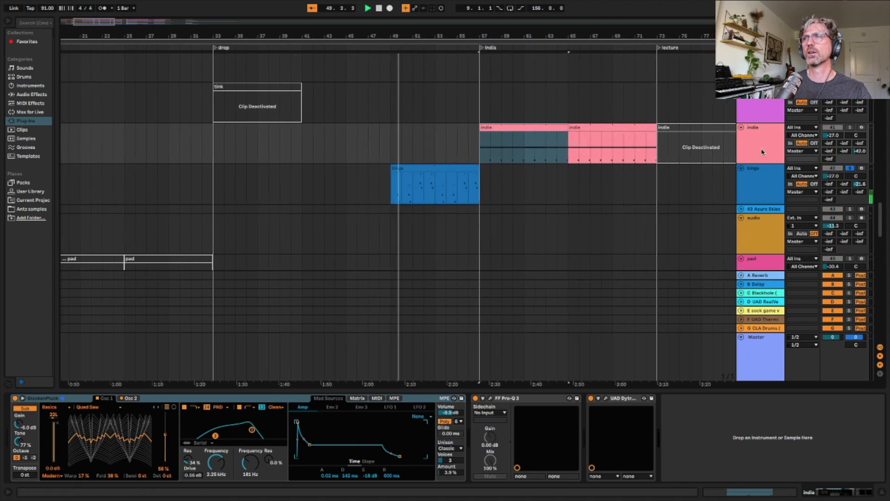
pyautogui.click(851, 169)
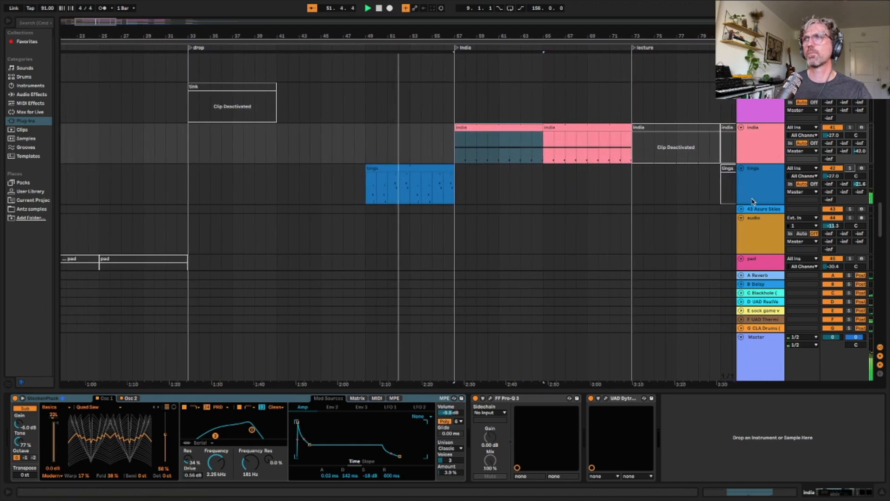
pyautogui.click(767, 173)
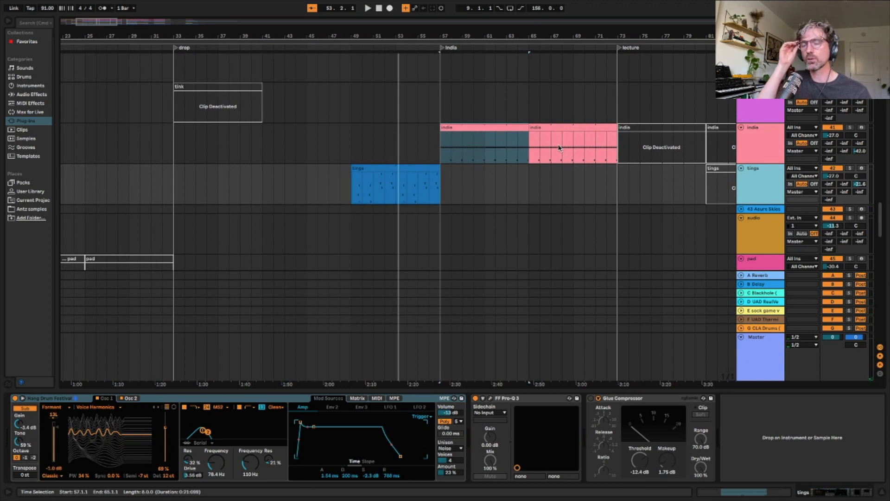
# Find the shake group and audition it from the India locator, first soloed and again within the full mix
pyautogui.scroll(2, 559, 147)
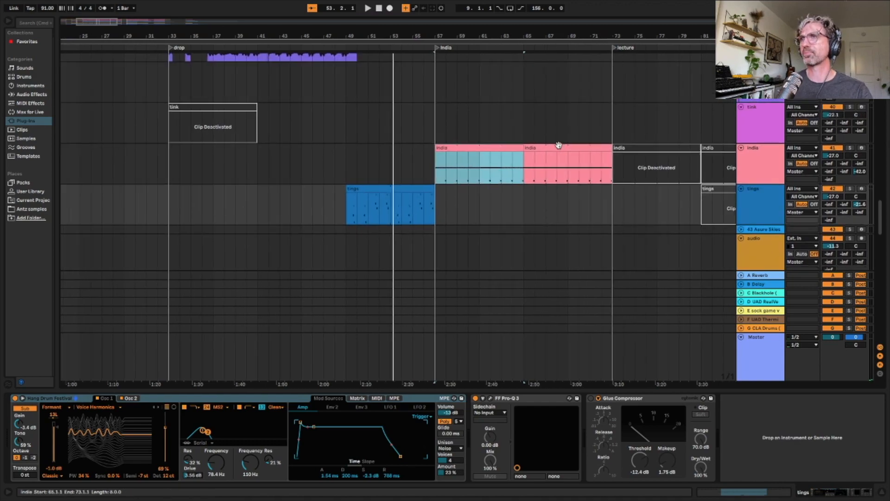
pyautogui.scroll(-15, 611, 162)
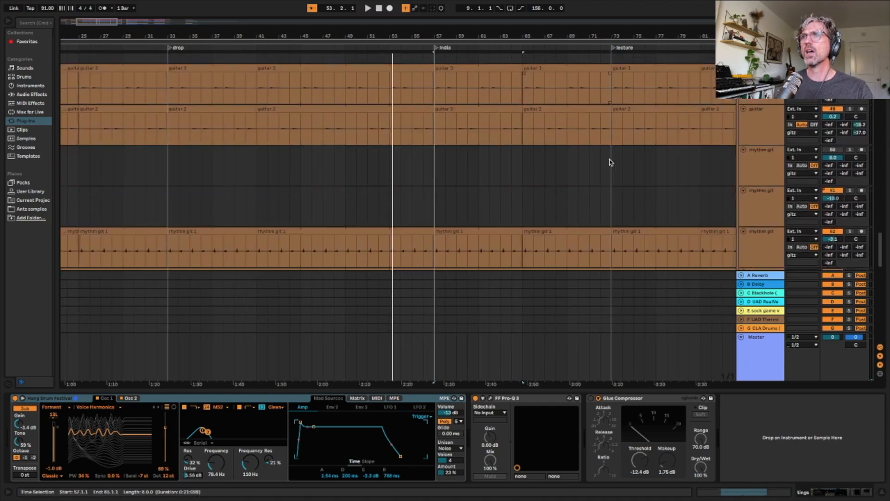
pyautogui.scroll(-8, 610, 162)
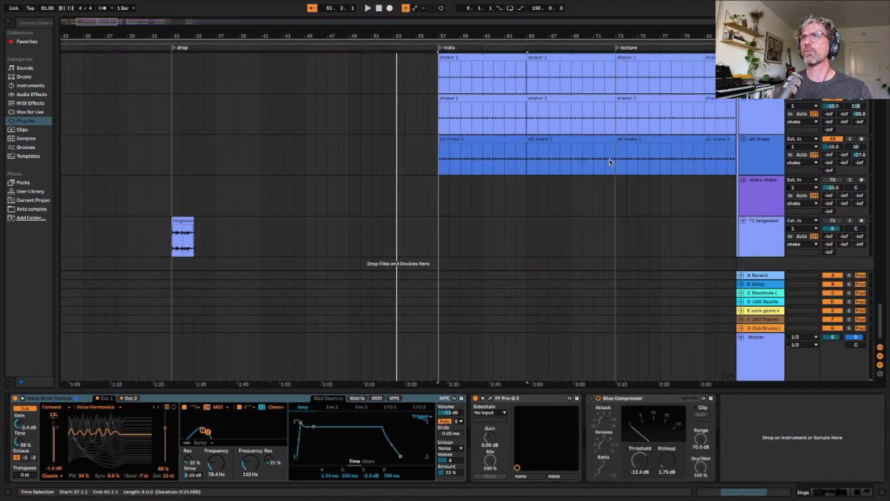
pyautogui.scroll(2, 610, 161)
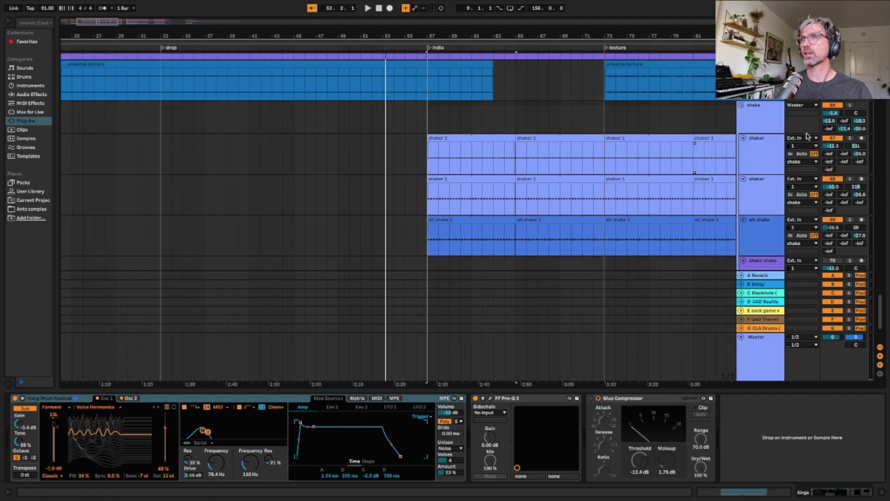
pyautogui.click(850, 106)
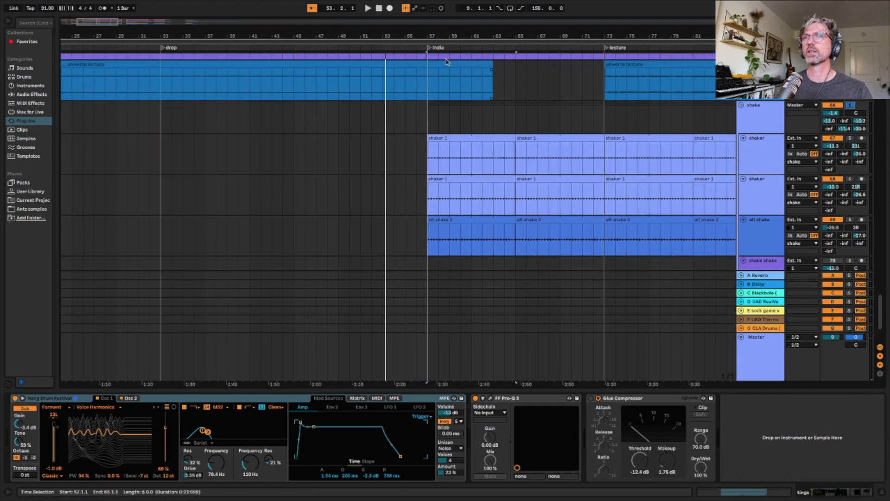
pyautogui.click(429, 48)
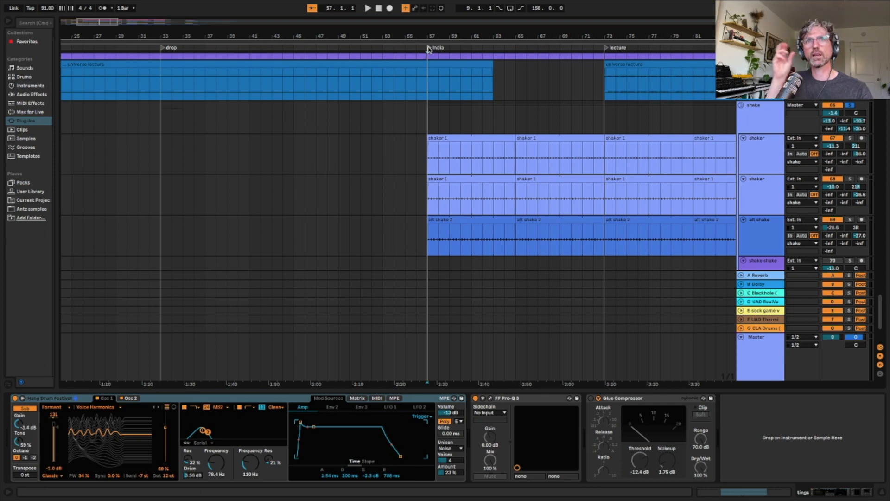
pyautogui.press('space')
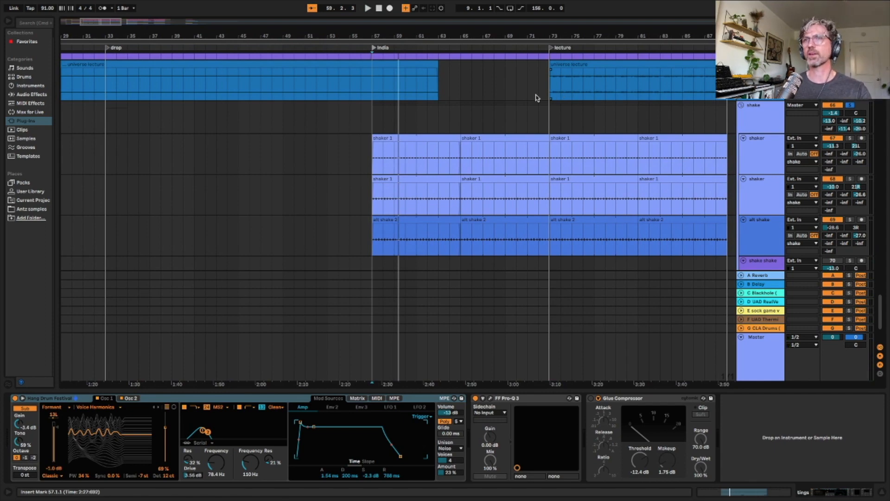
pyautogui.press('space')
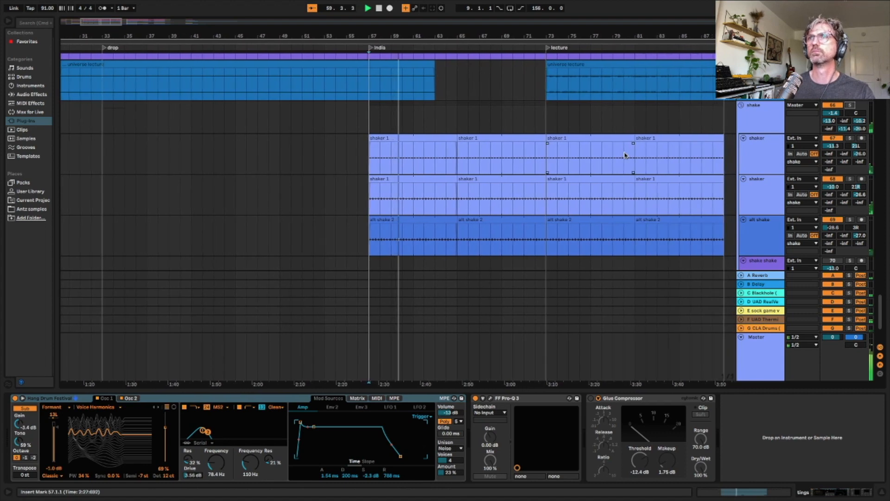
# Solo the universe lecture track, play it from the lecture locator, and show the track's device area
pyautogui.scroll(2, 624, 155)
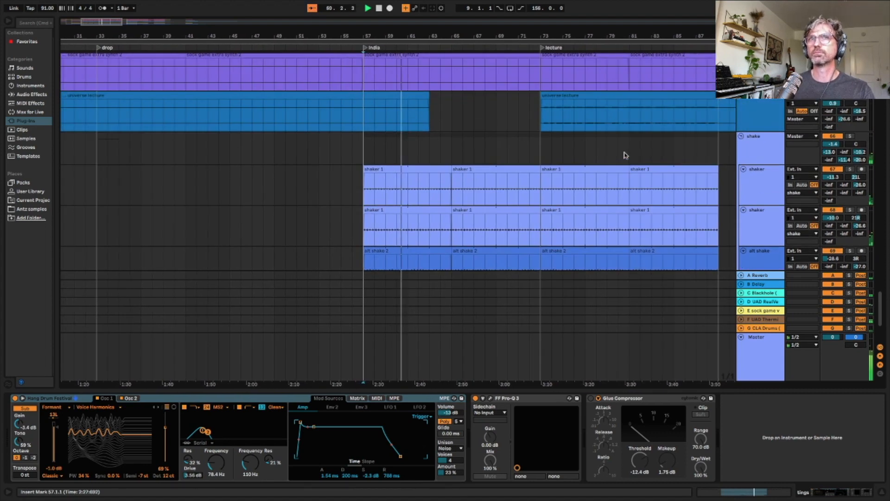
pyautogui.click(543, 50)
pyautogui.scroll(2, 622, 116)
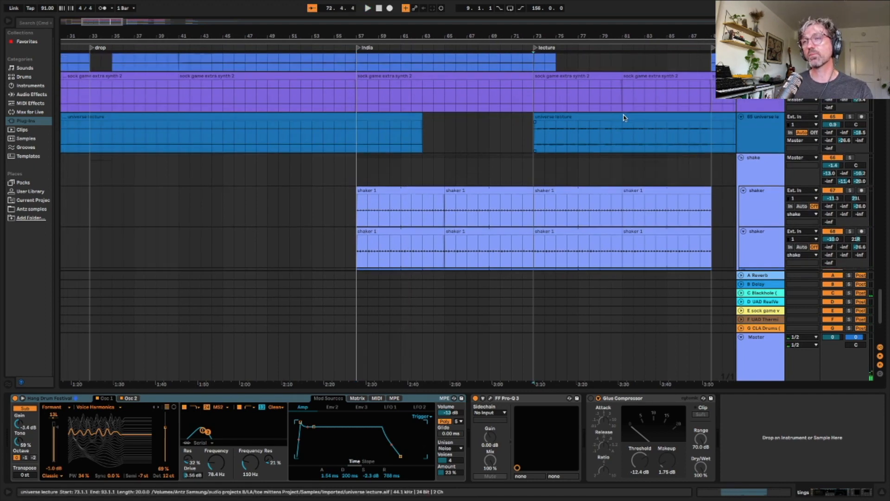
pyautogui.hscroll(6, 624, 117)
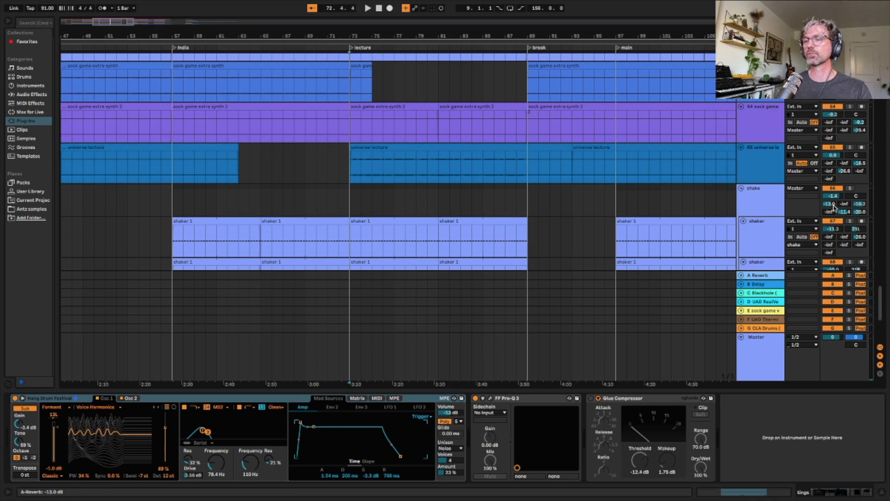
pyautogui.click(850, 148)
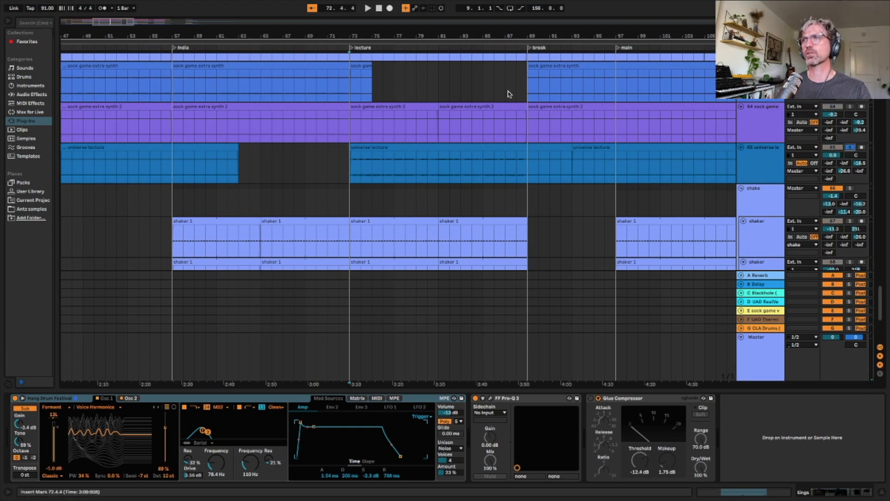
pyautogui.click(350, 48)
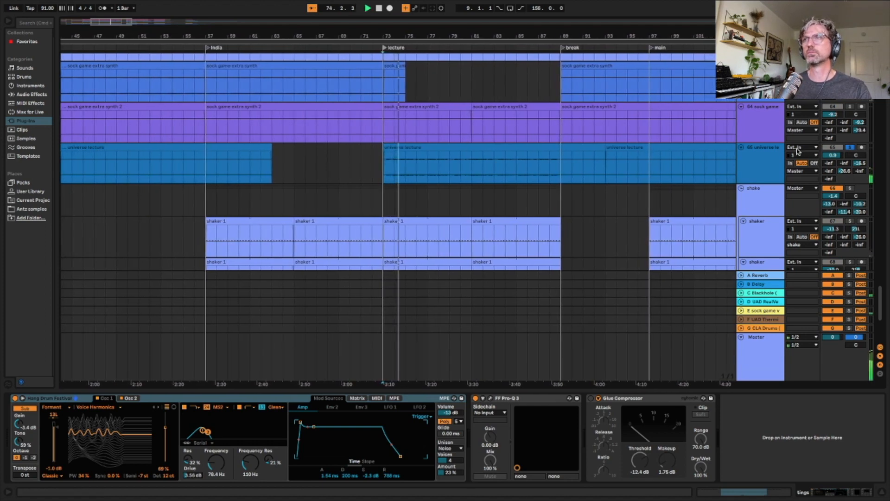
pyautogui.click(777, 158)
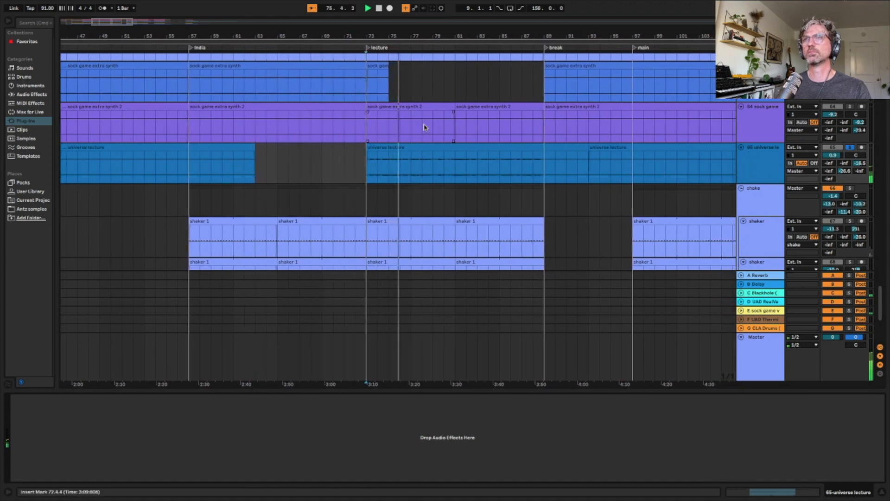
pyautogui.press('space')
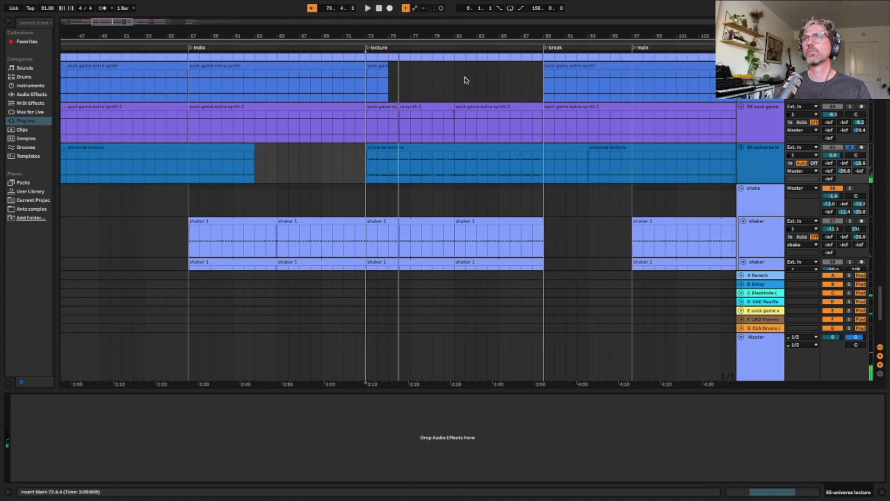
# Audition the soloed universe lecture track further into the lecture section, and take it out of solo
pyautogui.click(459, 45)
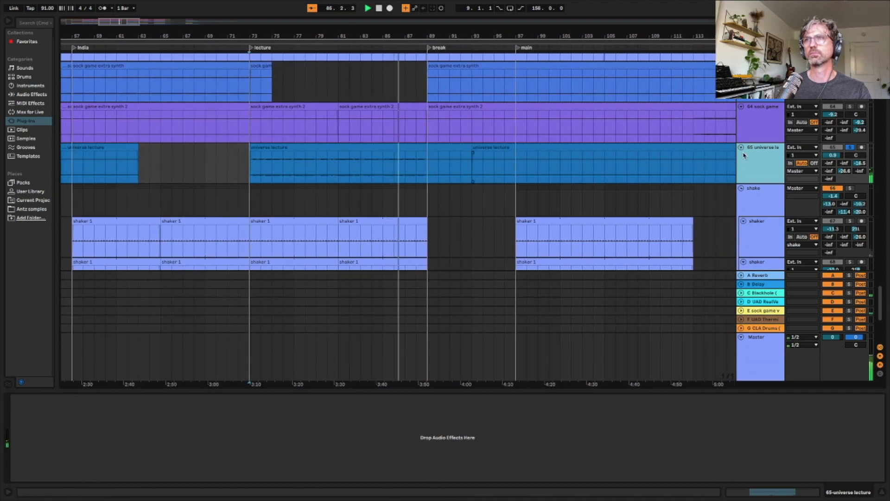
pyautogui.click(856, 147)
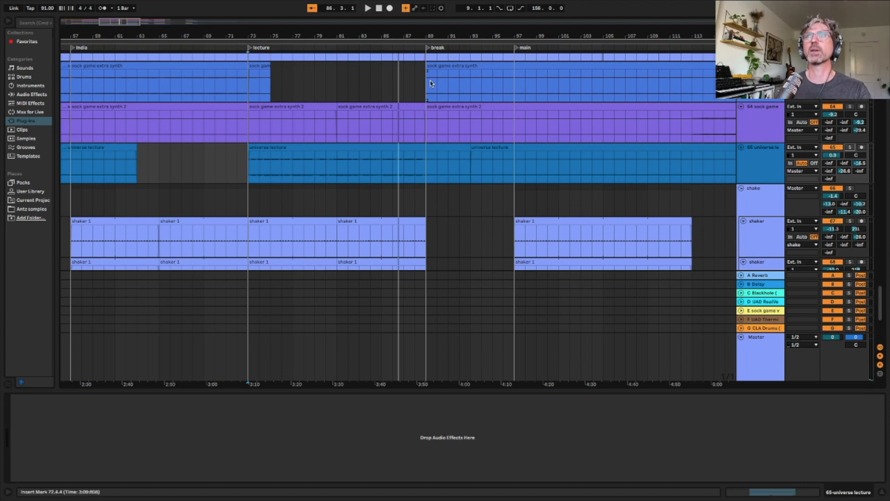
pyautogui.scroll(1, 430, 120)
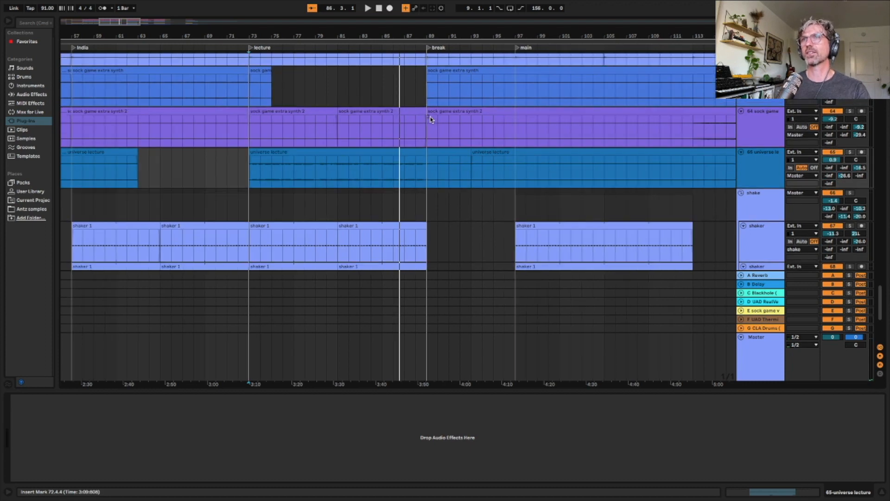
pyautogui.scroll(2, 431, 120)
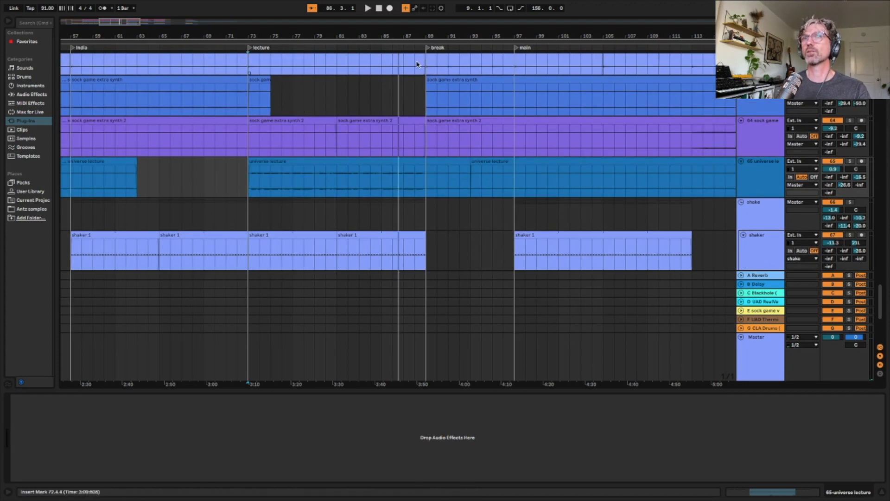
# Audition the soloed sock game extra synth track from the India locator and show its devices
pyautogui.hscroll(-3, 319, 109)
pyautogui.click(111, 48)
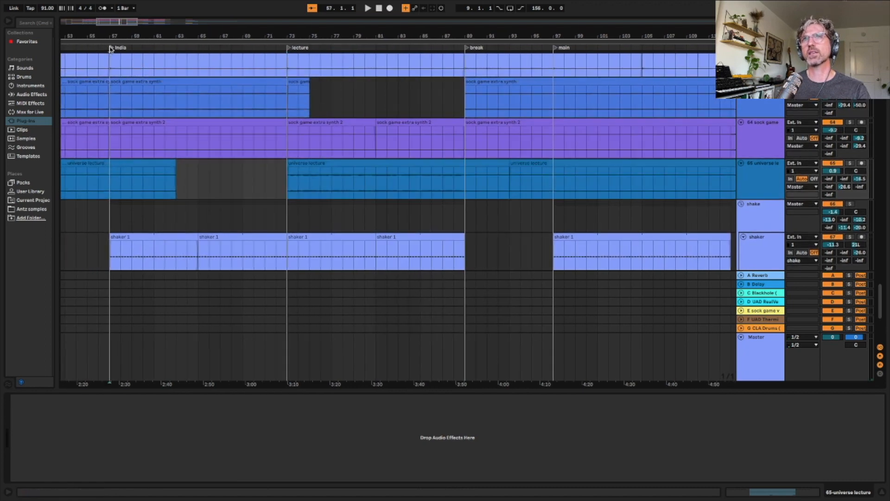
pyautogui.press('space')
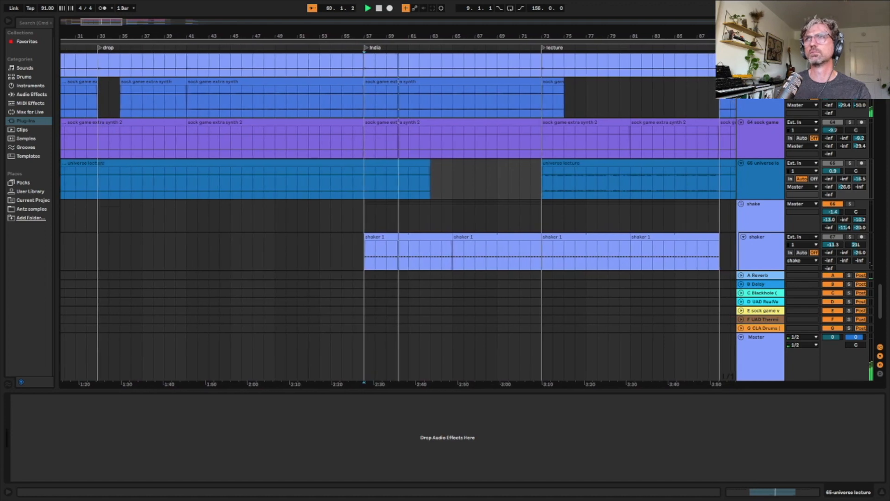
pyautogui.click(769, 101)
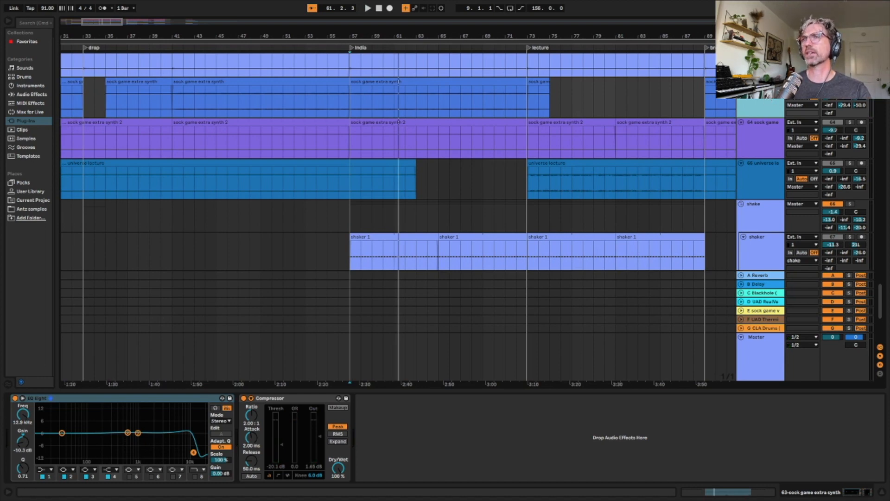
# Unsolo the sock game extra synth track, play the full mix from the break locator, and look through the tracks in that section
pyautogui.scroll(5, 421, 199)
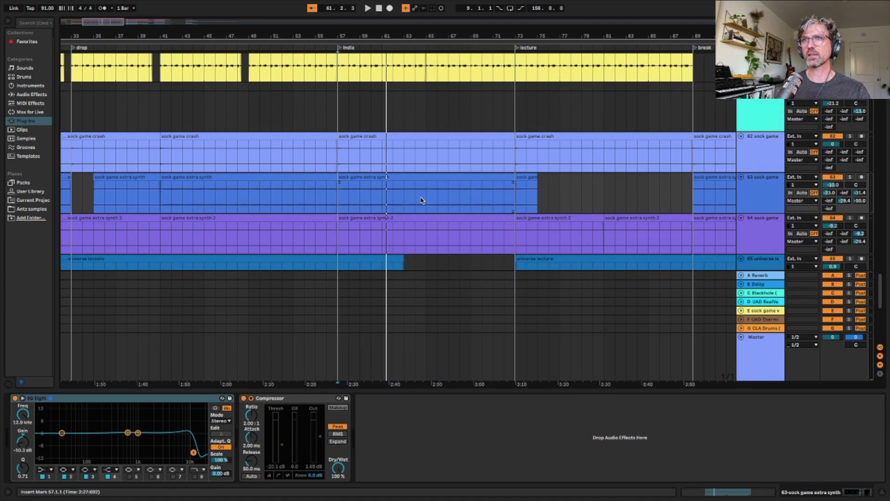
pyautogui.scroll(10, 421, 200)
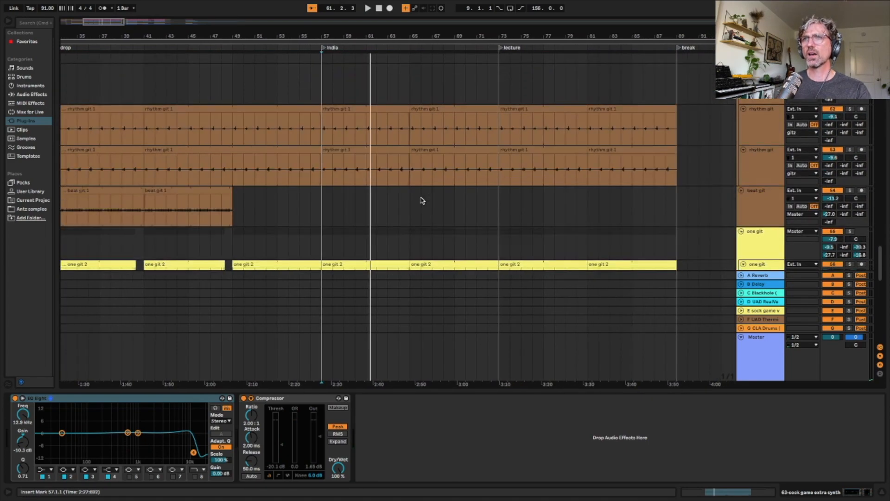
pyautogui.scroll(12, 422, 200)
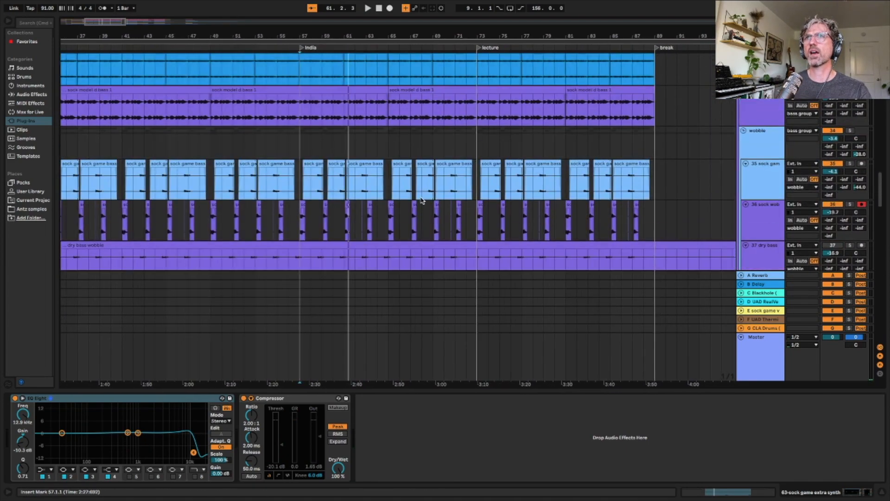
pyautogui.scroll(10, 422, 200)
pyautogui.hscroll(3, 596, 148)
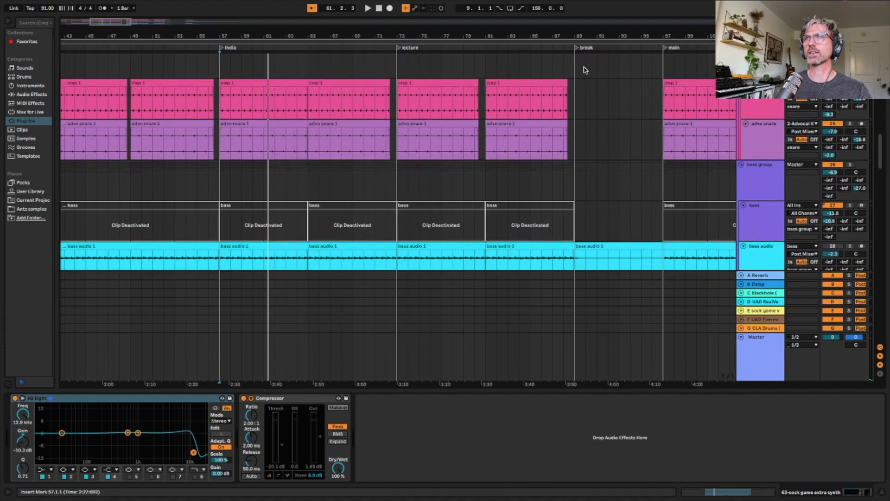
pyautogui.click(576, 47)
pyautogui.press('space')
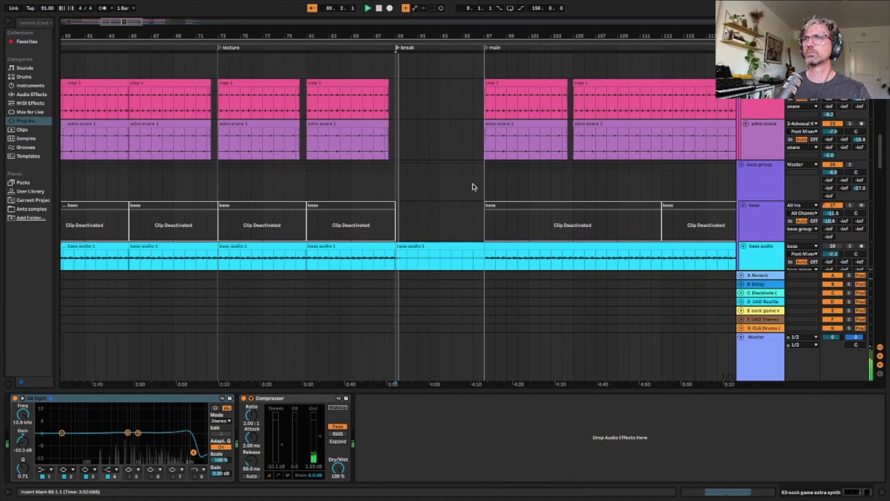
pyautogui.scroll(-5, 472, 186)
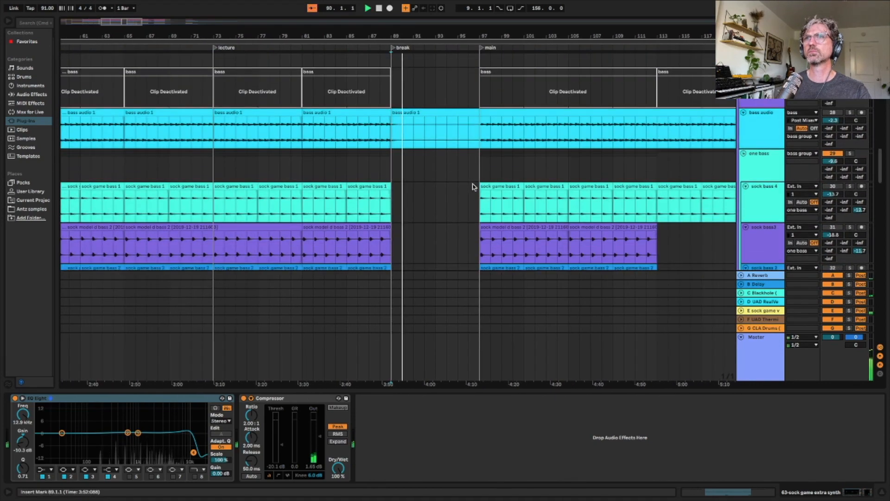
pyautogui.scroll(-15, 473, 187)
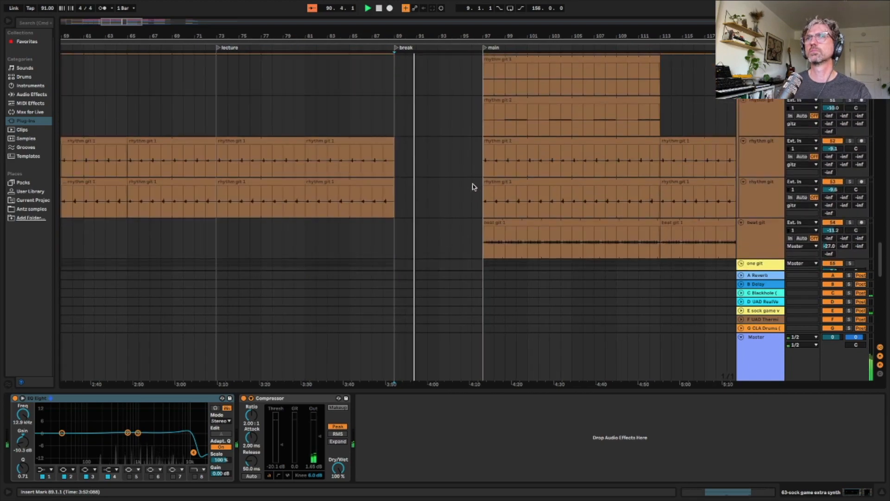
# Find the pad track, audition it soloed from the break locator, show its devices, and take it out of solo
pyautogui.scroll(8, 473, 187)
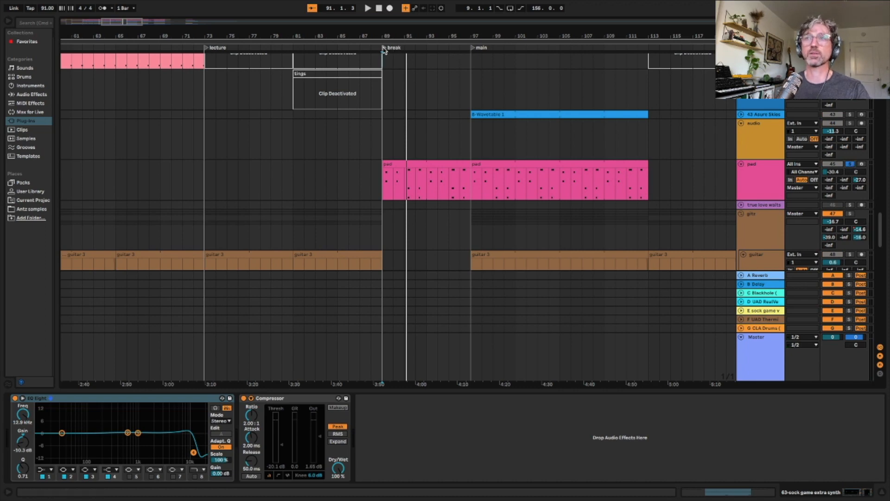
pyautogui.click(383, 48)
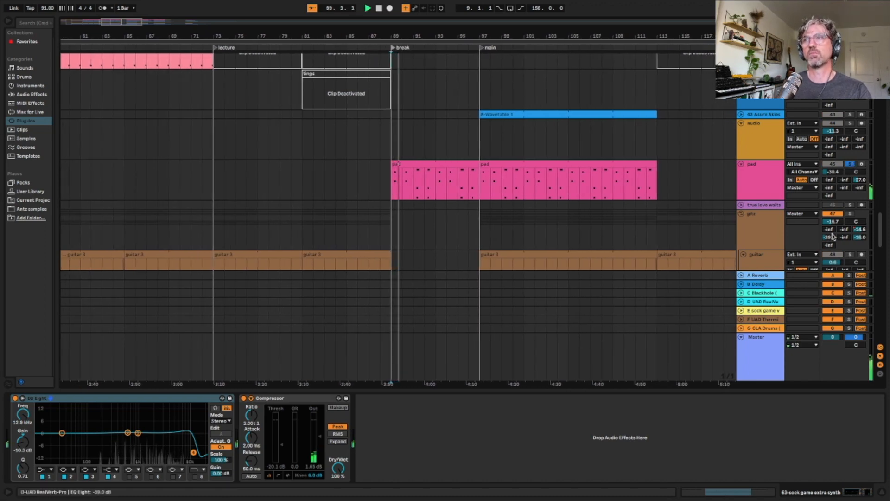
pyautogui.click(777, 182)
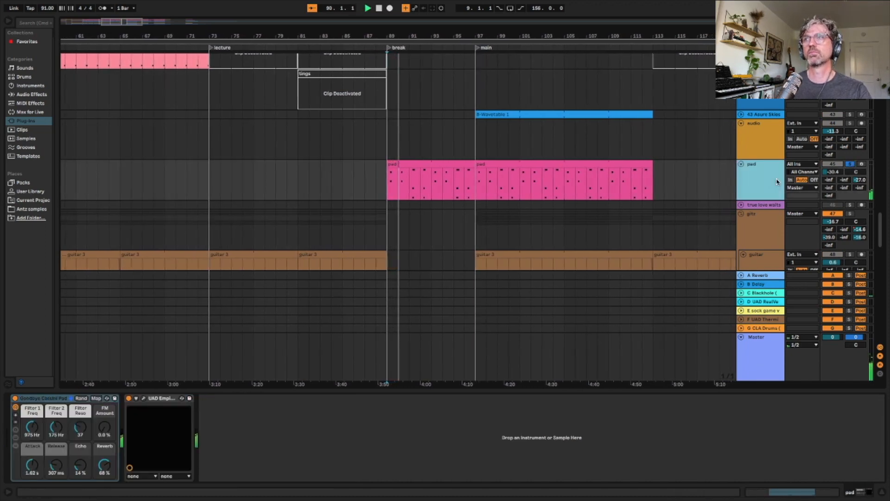
pyautogui.press('space')
pyautogui.click(850, 166)
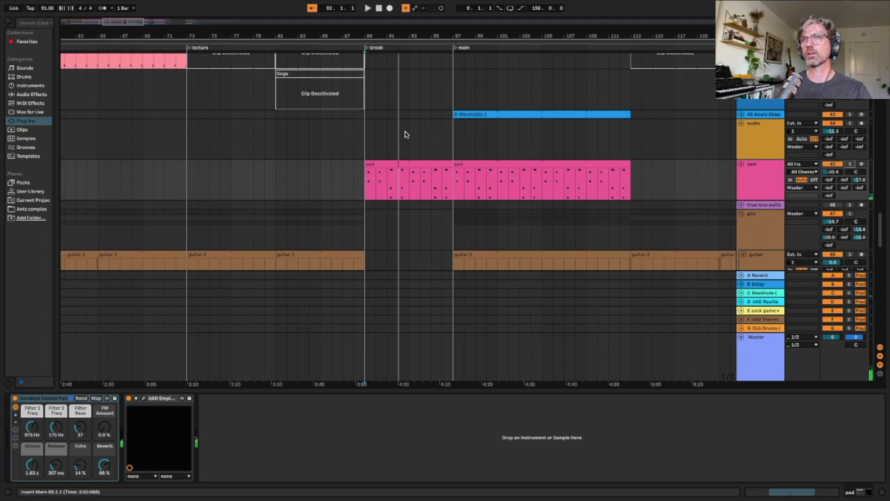
# Find the main sock dry track, audition it soloed from the break locator, and show its effect chain
pyautogui.scroll(15, 404, 134)
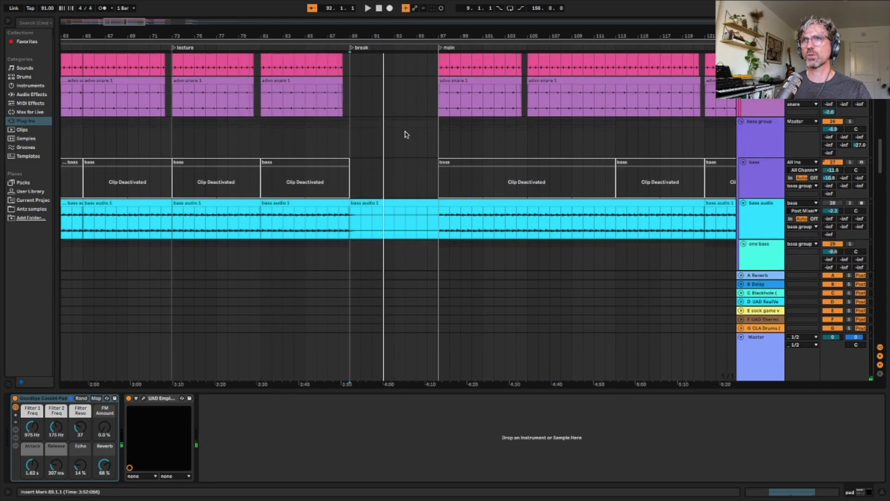
pyautogui.scroll(12, 405, 134)
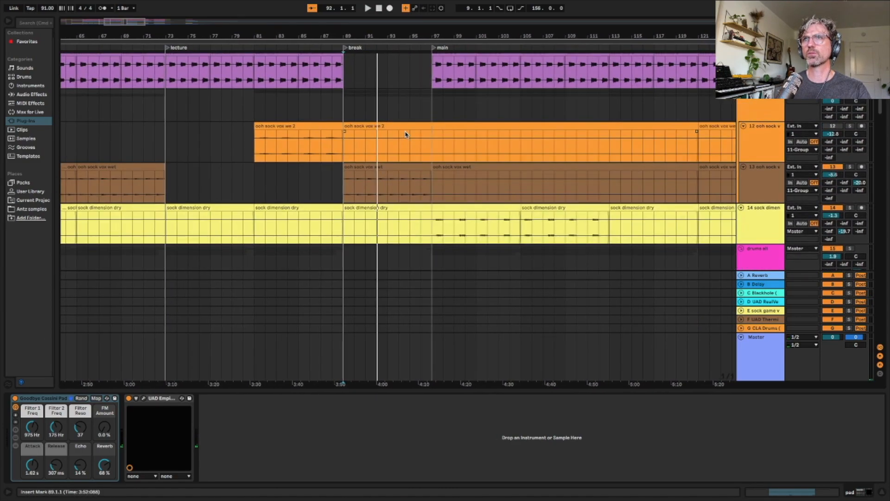
pyautogui.scroll(9, 481, 144)
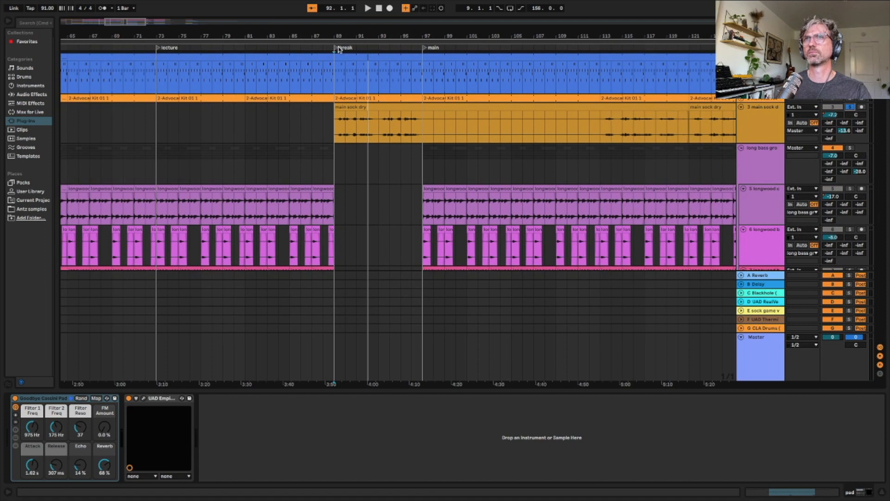
pyautogui.click(337, 48)
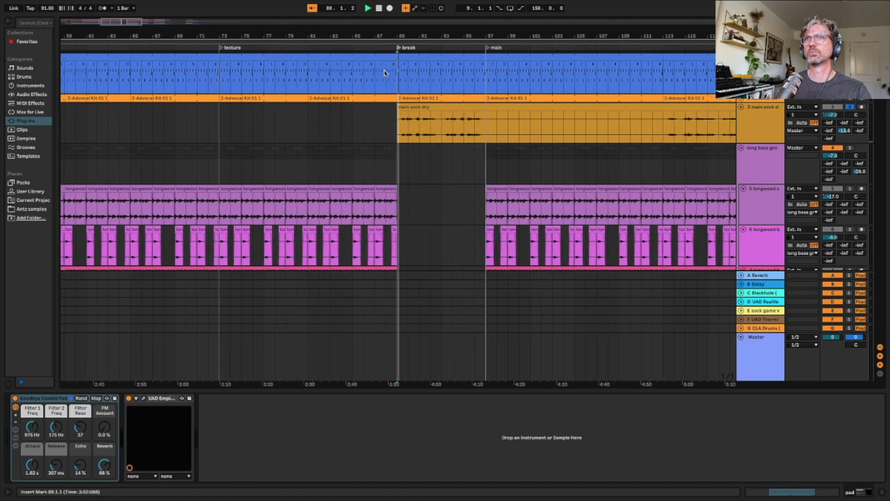
pyautogui.click(759, 121)
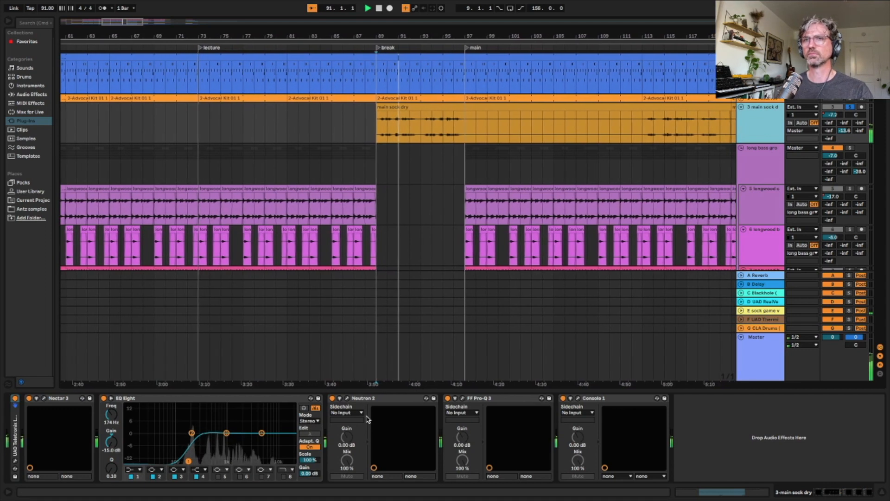
# Examine the Nectar 3 and Console 1 plug-in windows on the main sock dry track, closing each one
pyautogui.click(44, 398)
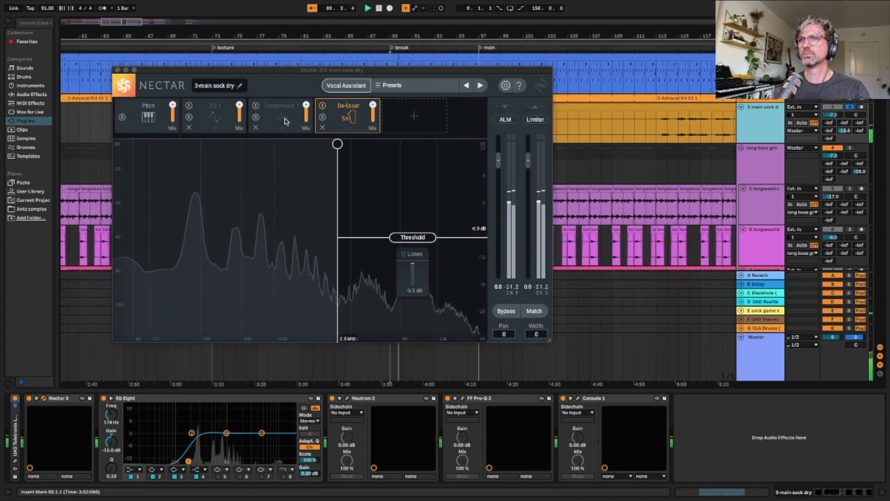
pyautogui.click(118, 70)
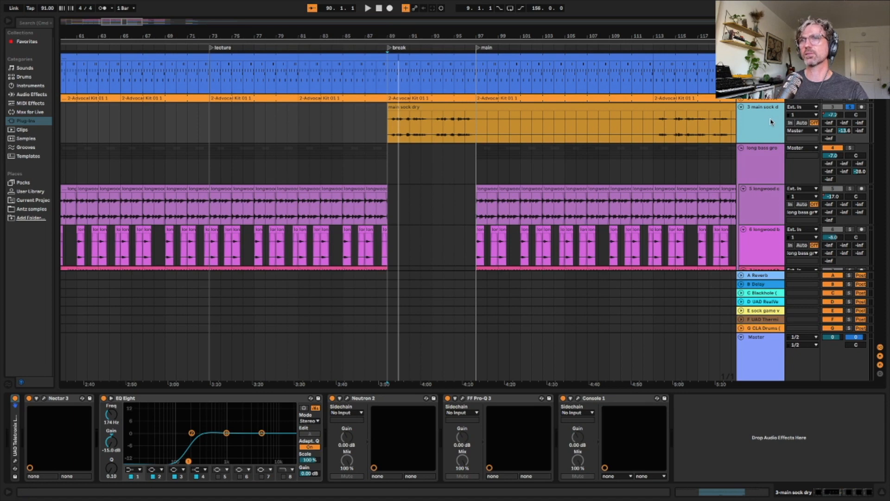
pyautogui.click(578, 398)
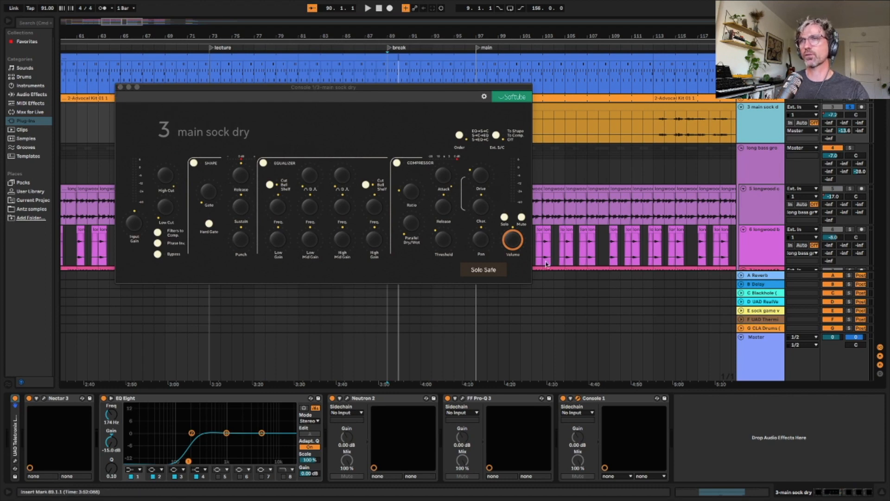
pyautogui.click(120, 87)
# Unsolo the main sock dry track, play the full mix from the main locator, and look through the tracks in that section
pyautogui.scroll(-3, 438, 190)
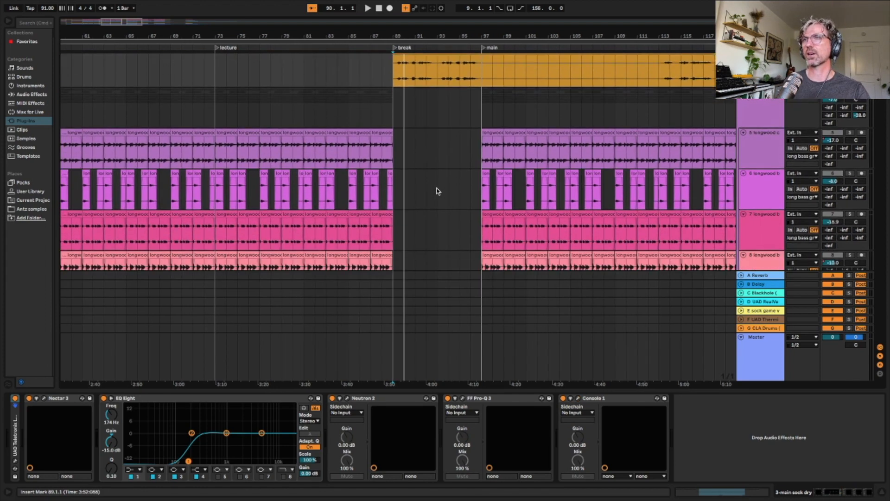
pyautogui.click(484, 48)
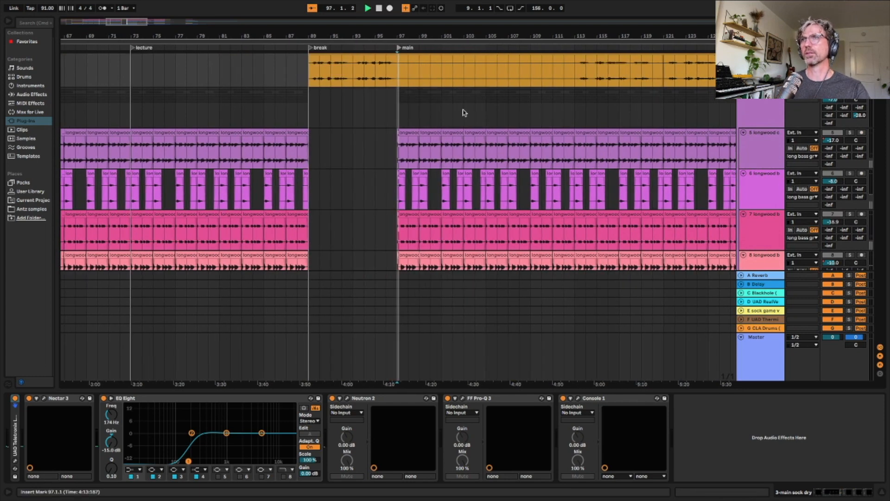
pyautogui.scroll(3, 818, 101)
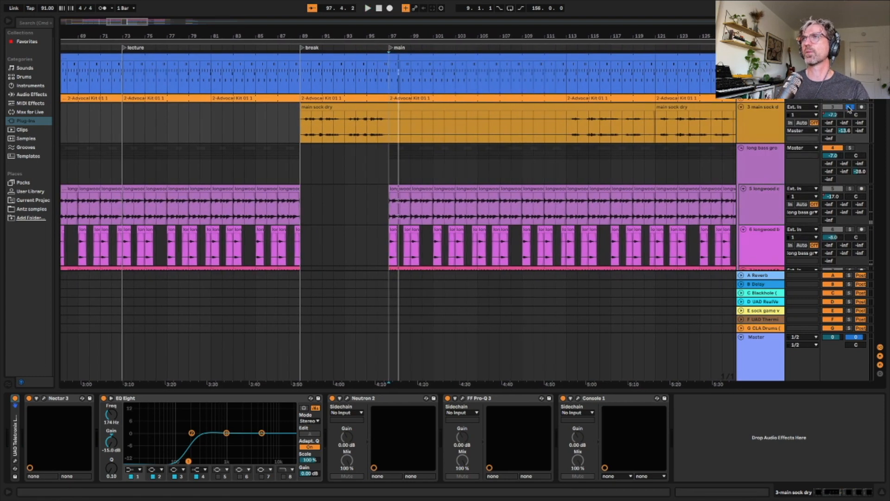
pyautogui.click(388, 48)
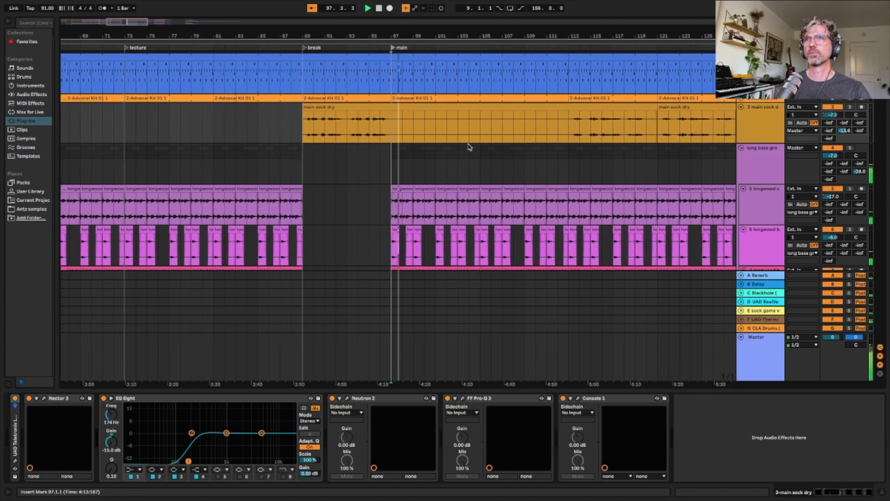
pyautogui.scroll(-12, 470, 147)
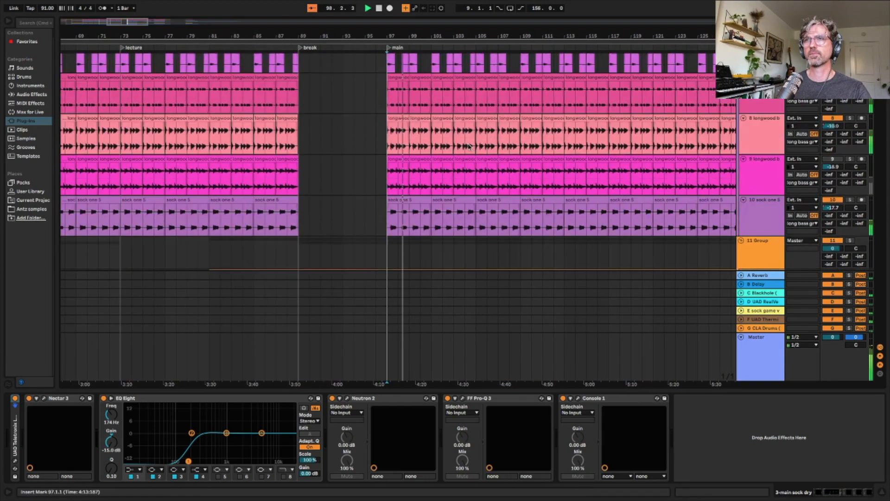
pyautogui.scroll(-15, 469, 147)
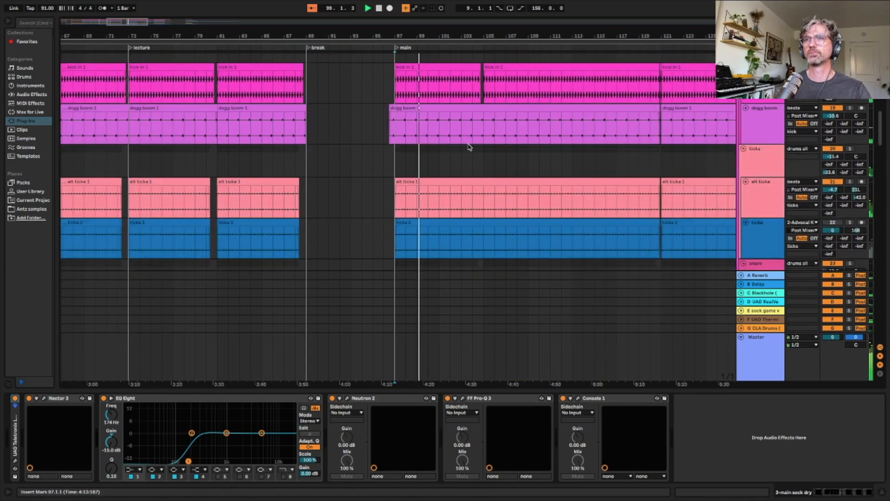
pyautogui.scroll(-15, 468, 147)
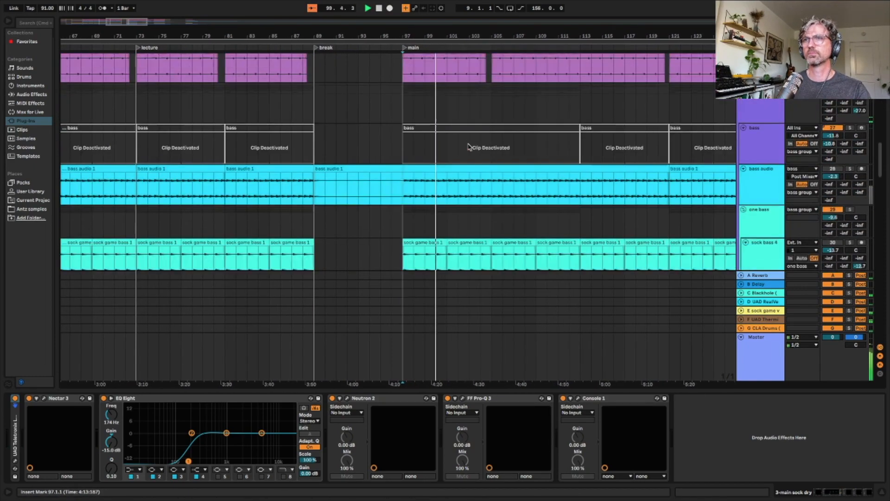
pyautogui.scroll(-5, 469, 147)
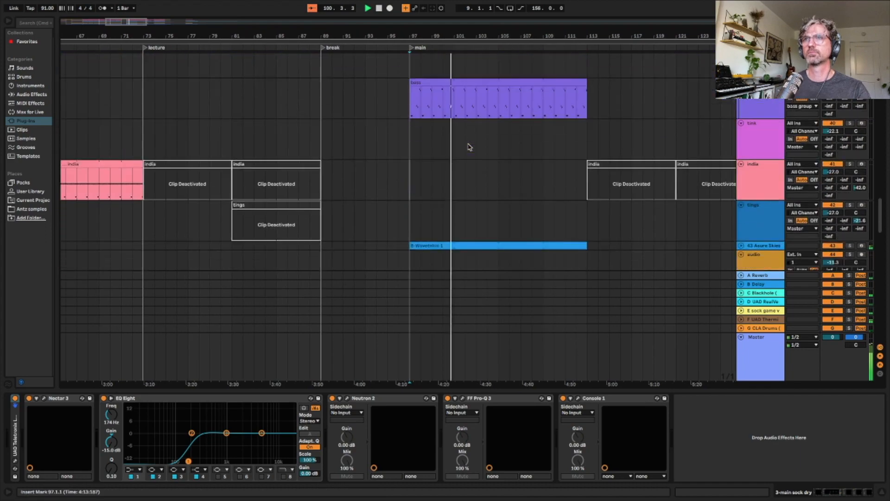
pyautogui.scroll(-5, 469, 147)
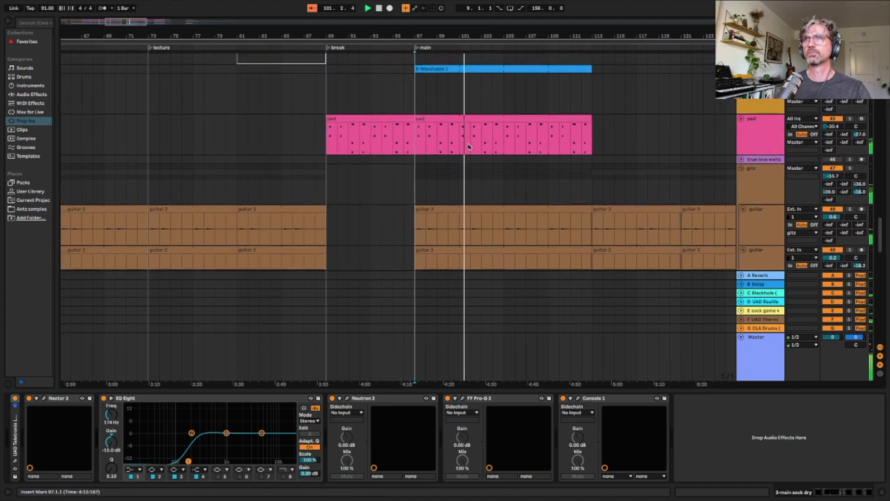
pyautogui.scroll(-10, 468, 147)
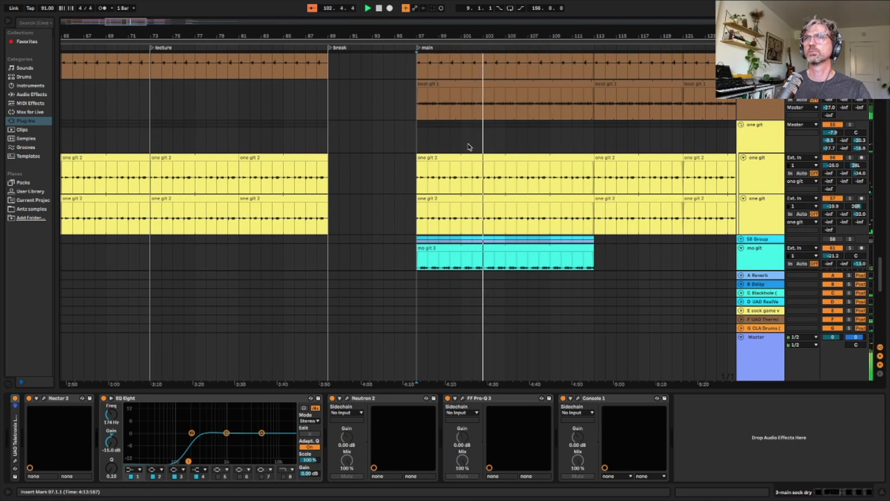
# Find the mo git track, solo it, and audition it from the main locator
pyautogui.scroll(-5, 469, 147)
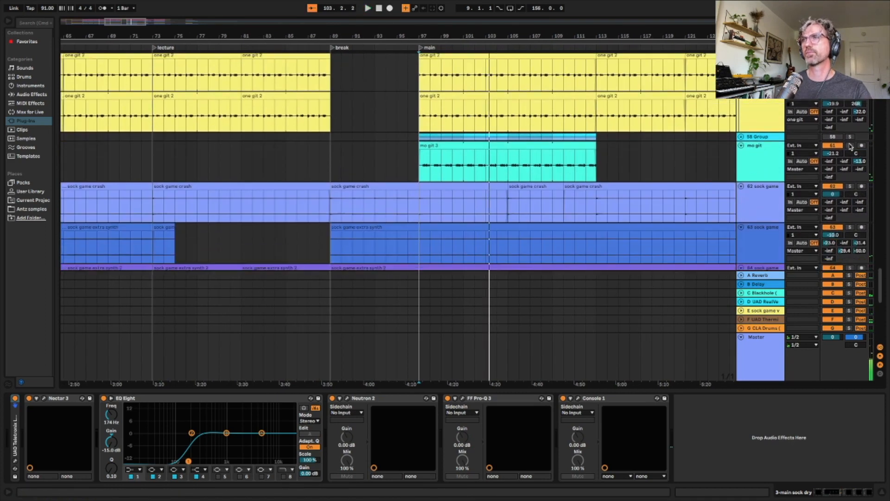
pyautogui.click(850, 145)
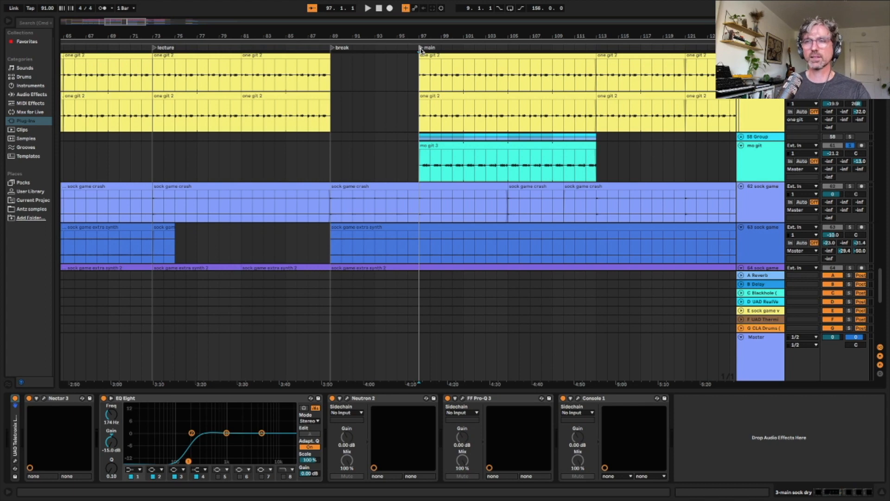
pyautogui.click(420, 48)
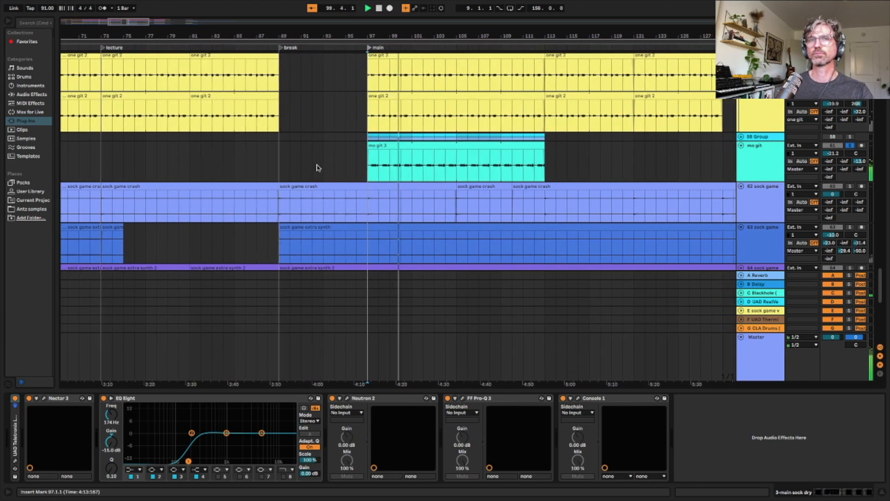
# Show the mo git track's effect chain and compare its soloed sound from the main locator with Guitar Rig 5 bypassed and enabled
pyautogui.click(765, 162)
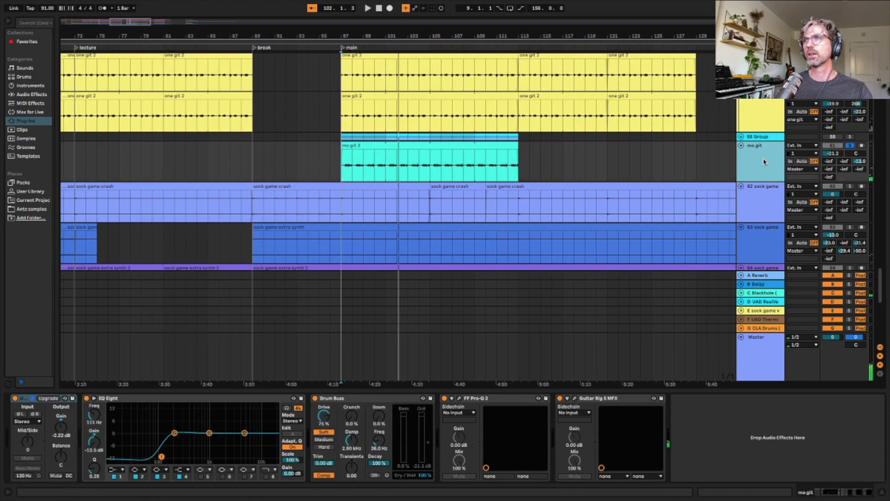
pyautogui.click(560, 398)
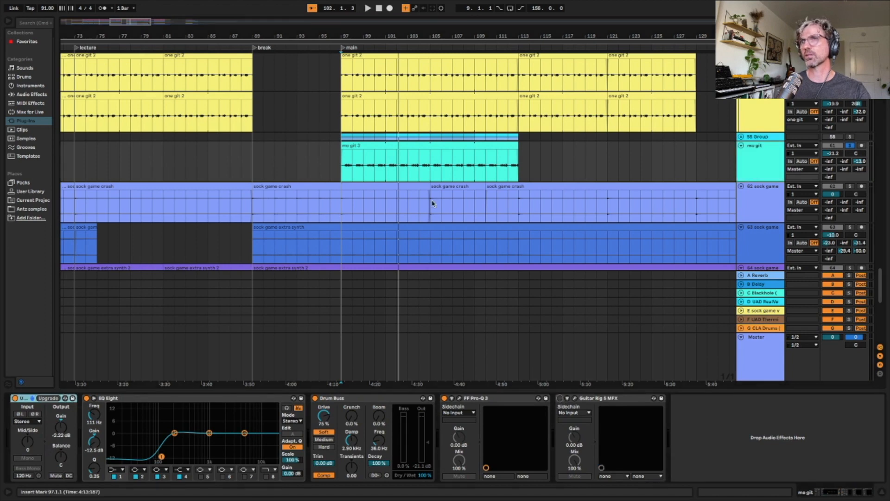
pyautogui.click(343, 47)
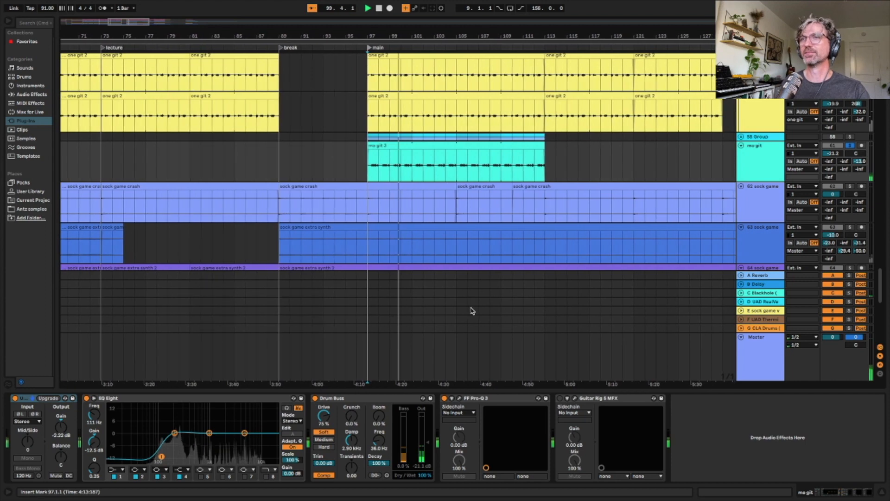
pyautogui.click(560, 399)
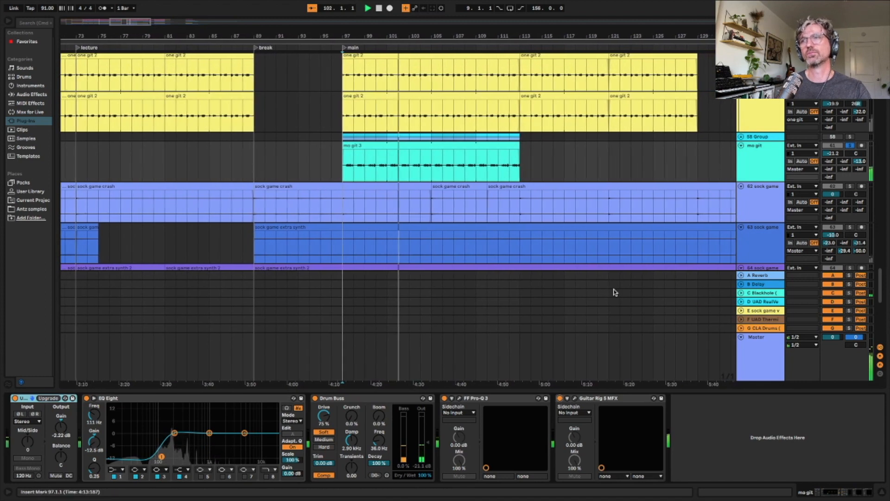
# Examine the 3d Mangler preset's Container and Fast Comp modules in the mo git track's Guitar Rig 5 window, then close it
pyautogui.click(575, 399)
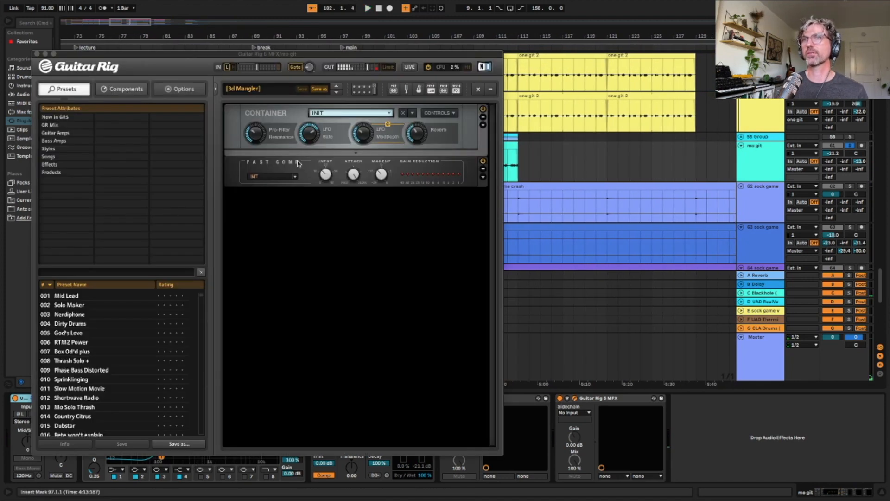
pyautogui.click(483, 125)
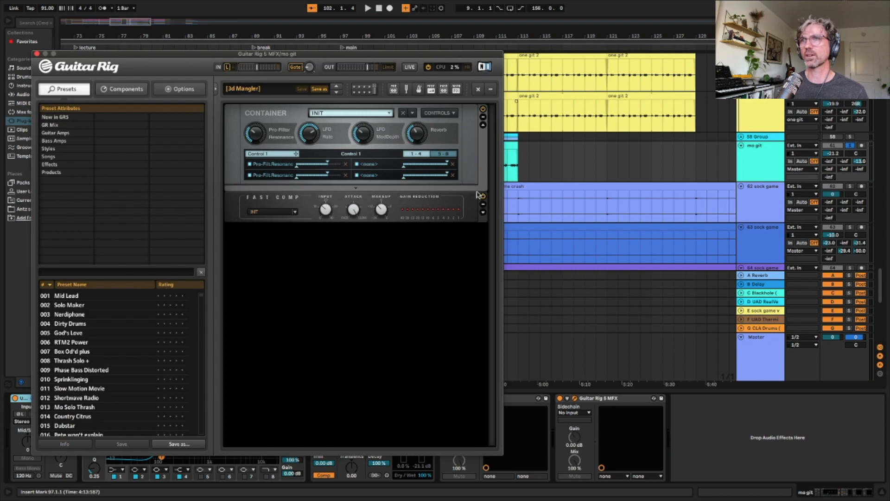
pyautogui.click(483, 219)
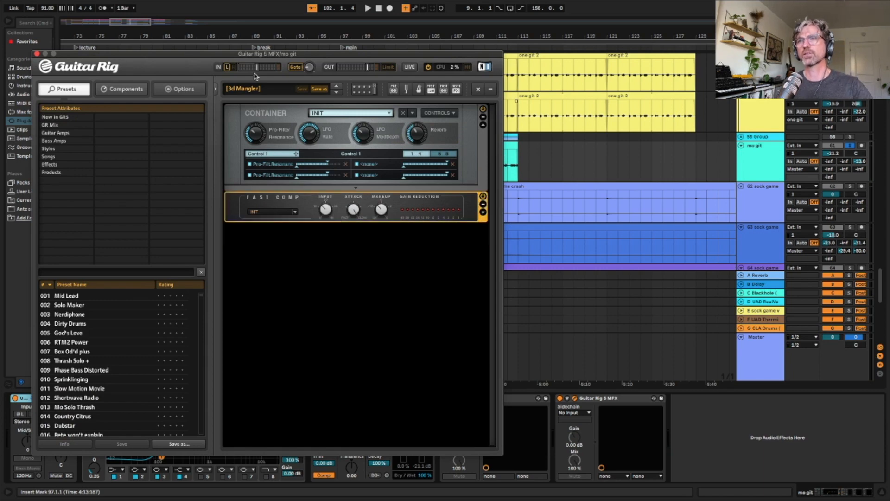
pyautogui.click(453, 114)
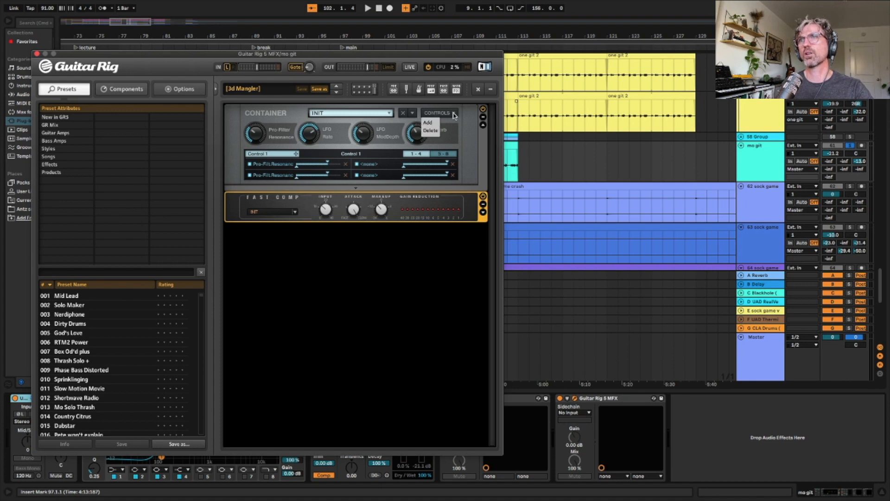
pyautogui.click(472, 164)
pyautogui.click(483, 125)
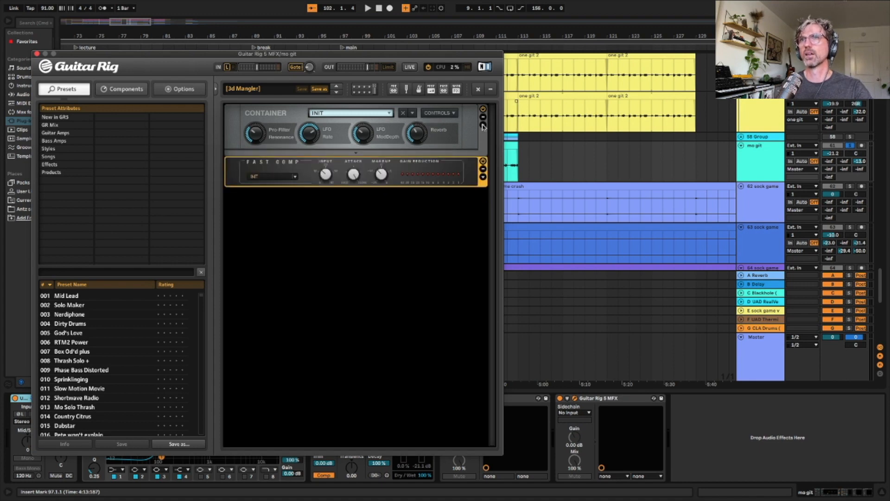
pyautogui.click(36, 54)
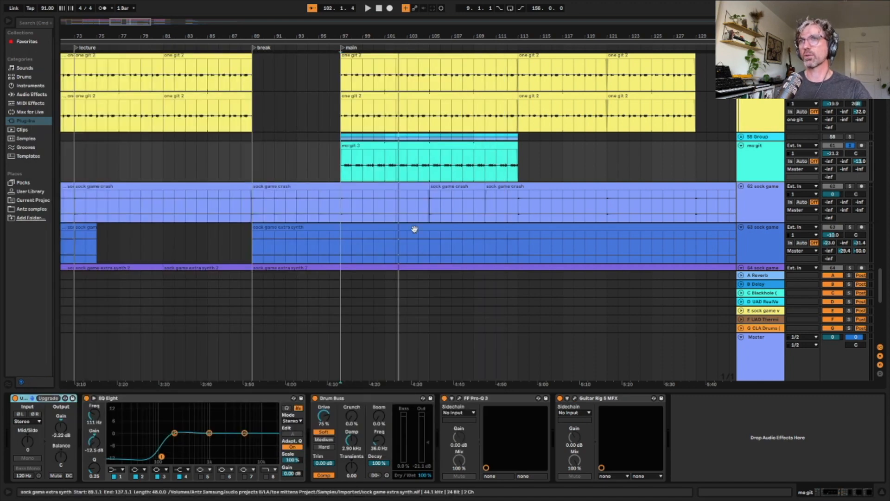
# Unsolo the mo git track, play the full mix from the main locator, and look through the guitar, bass and drum tracks
pyautogui.scroll(10, 415, 229)
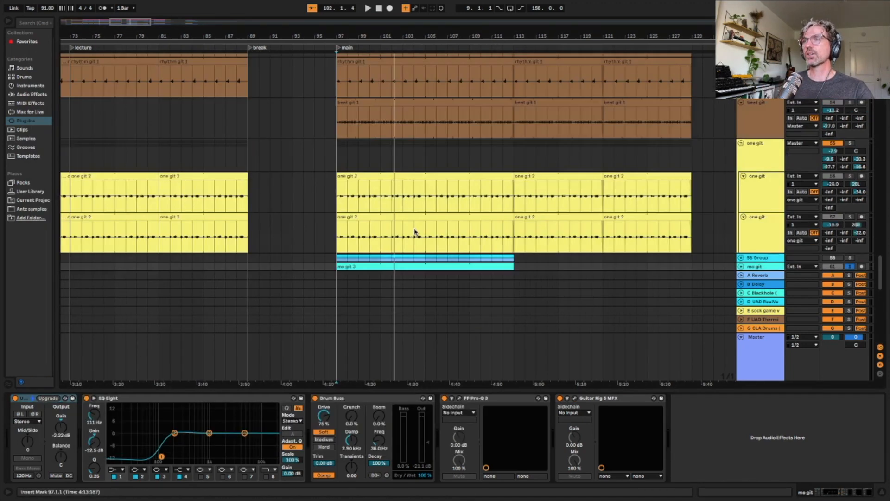
pyautogui.scroll(-10, 415, 233)
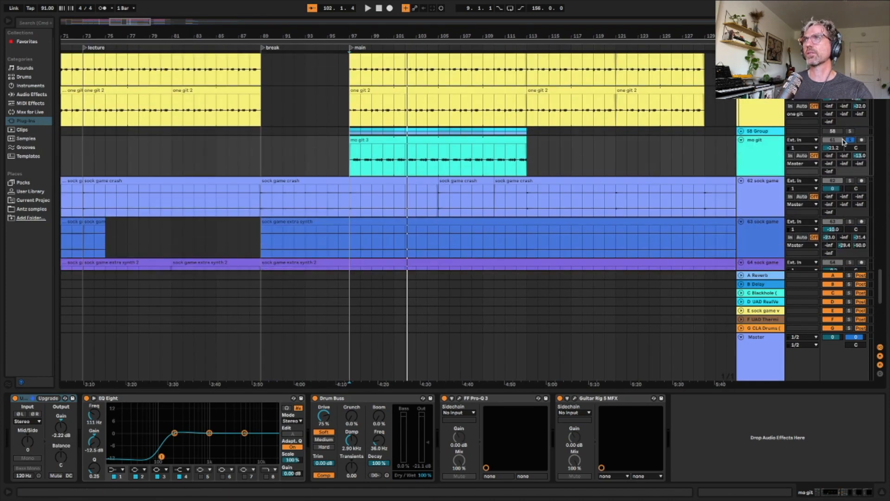
pyautogui.click(849, 140)
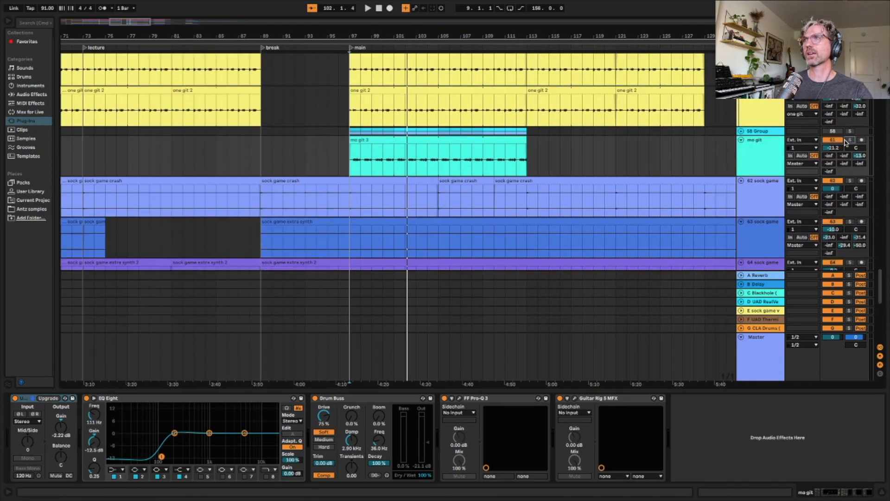
pyautogui.click(351, 48)
pyautogui.scroll(10, 371, 144)
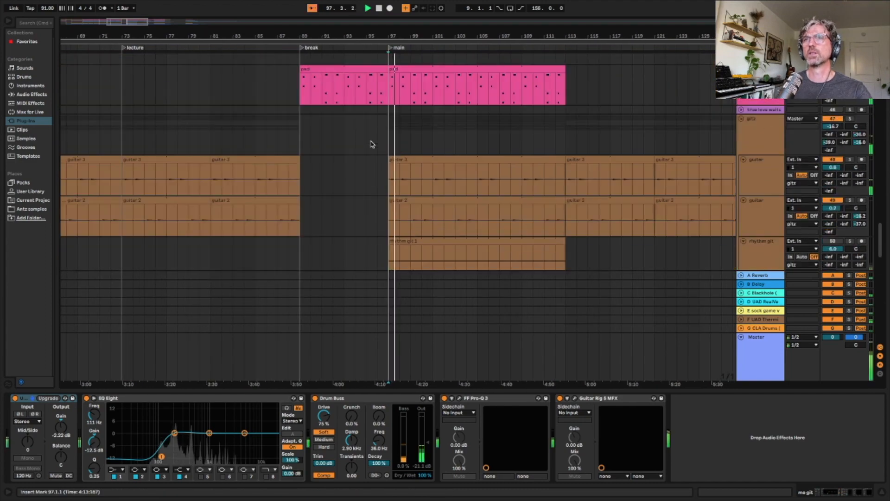
pyautogui.scroll(-10, 371, 144)
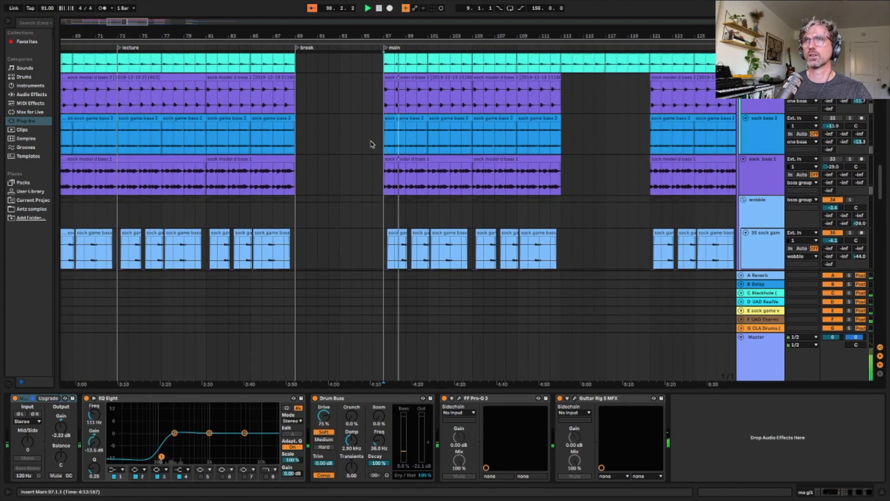
pyautogui.scroll(10, 371, 144)
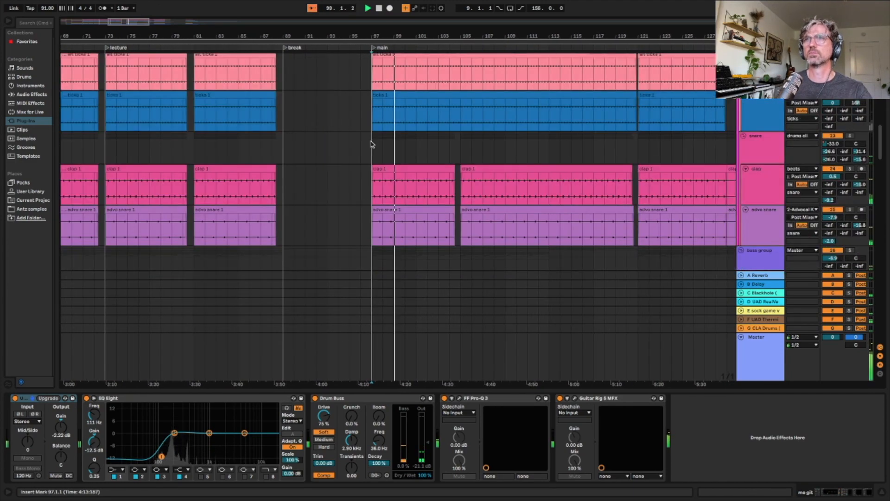
# Find the sock dimension dry track, audition it soloed within the main section, and unsolo it
pyautogui.scroll(10, 371, 144)
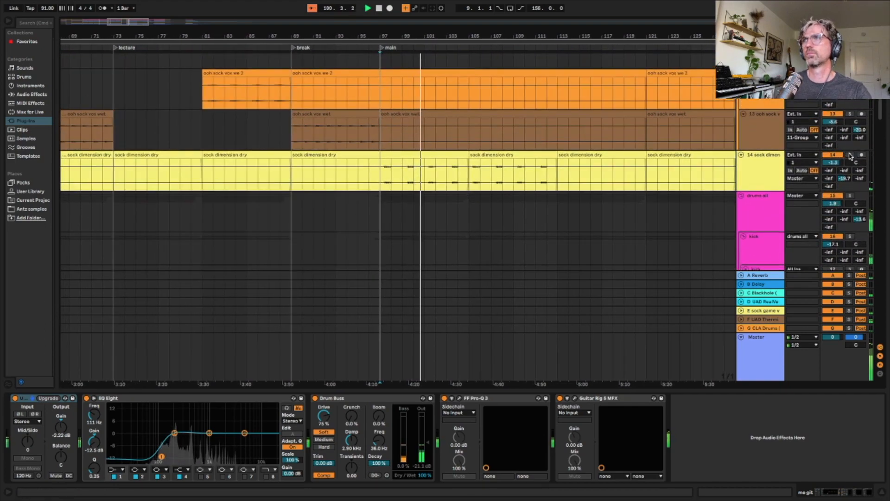
pyautogui.click(850, 155)
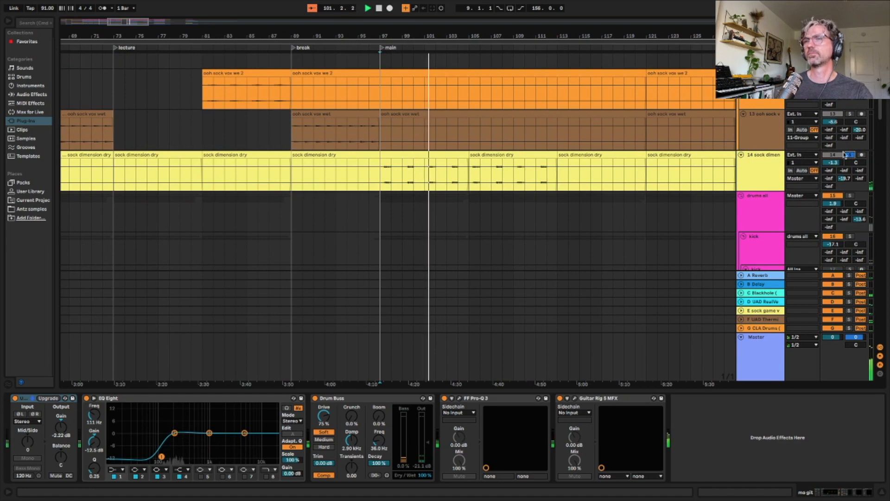
pyautogui.click(577, 149)
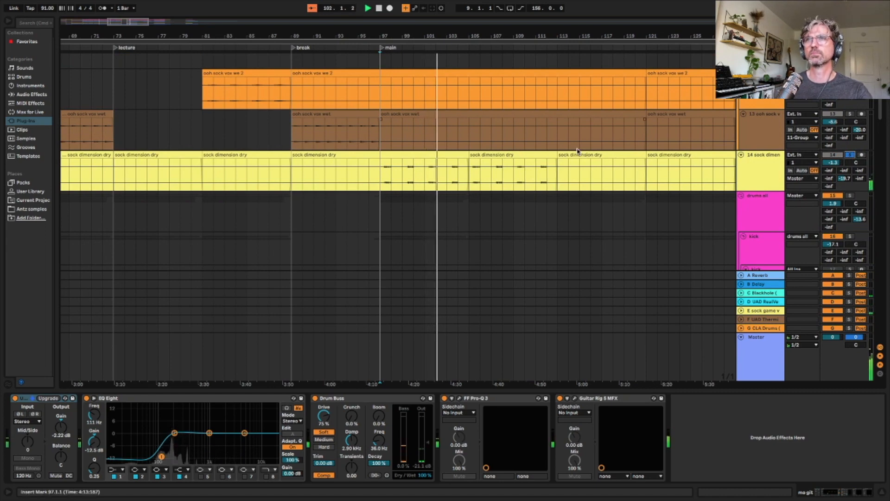
pyautogui.click(850, 155)
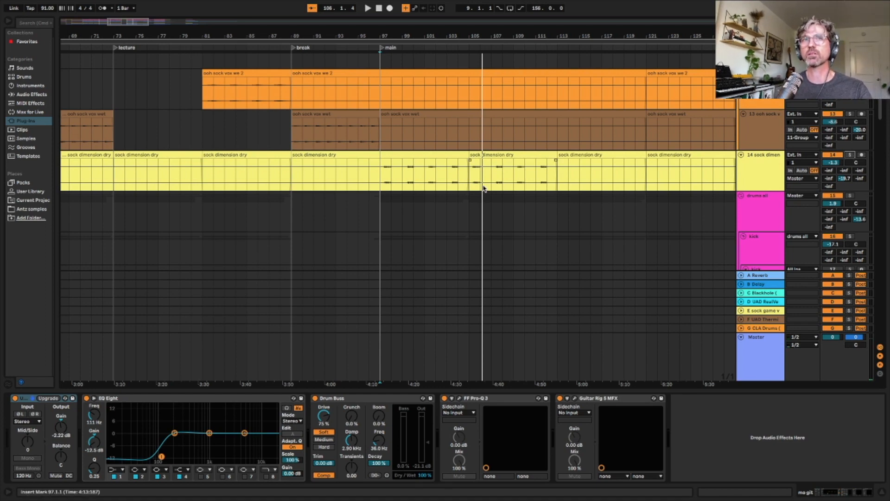
# Look through the drum, vocal and long bass tracks of the main section, up to the first tracks of the arrangement
pyautogui.scroll(-1, 476, 199)
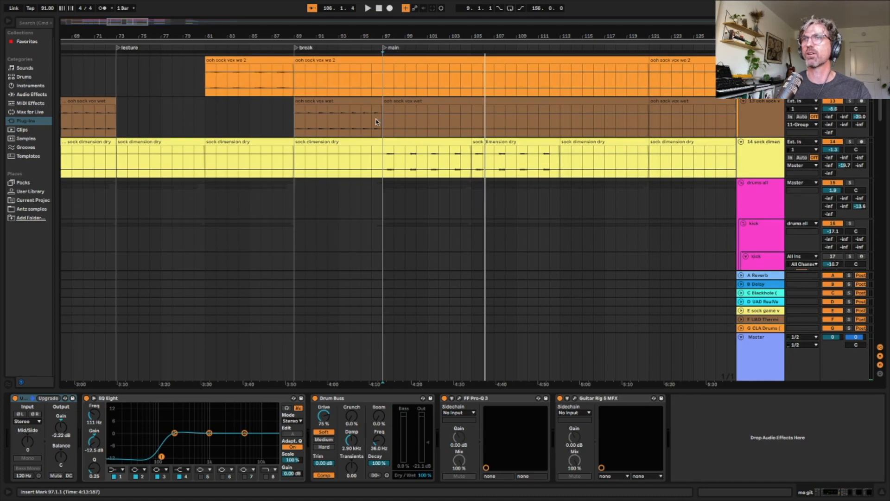
pyautogui.scroll(-6, 440, 185)
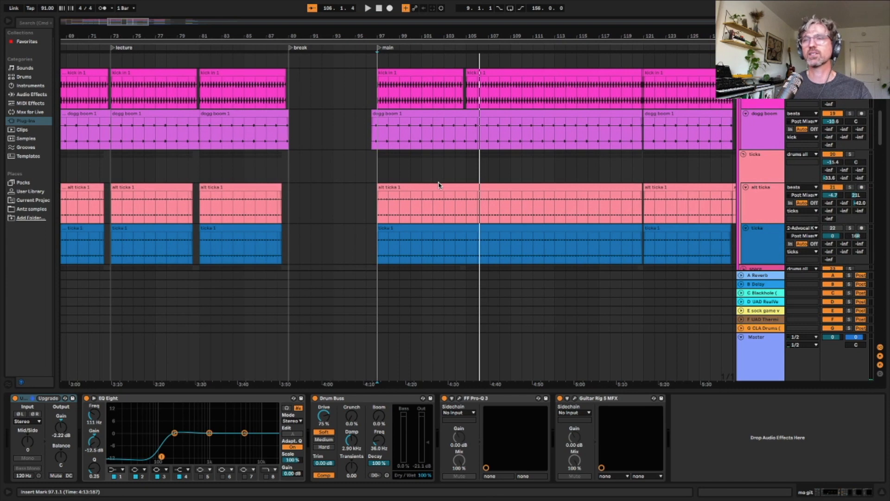
pyautogui.scroll(-3, 439, 185)
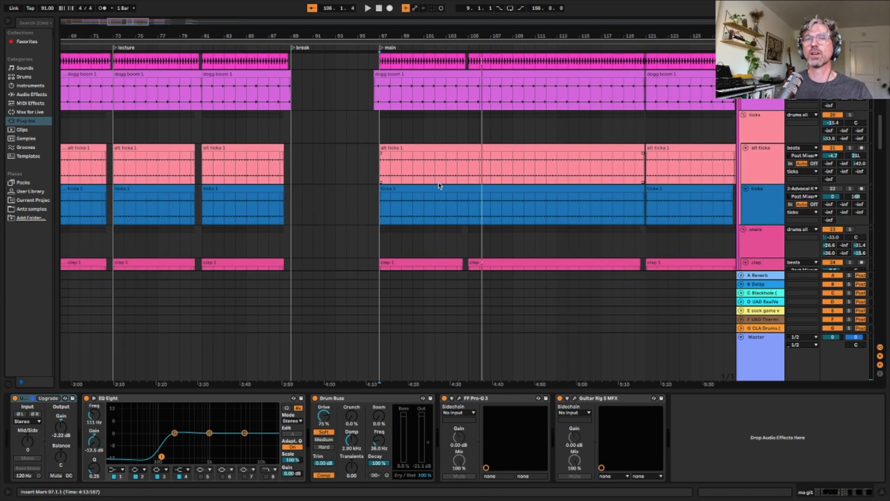
pyautogui.scroll(12, 440, 185)
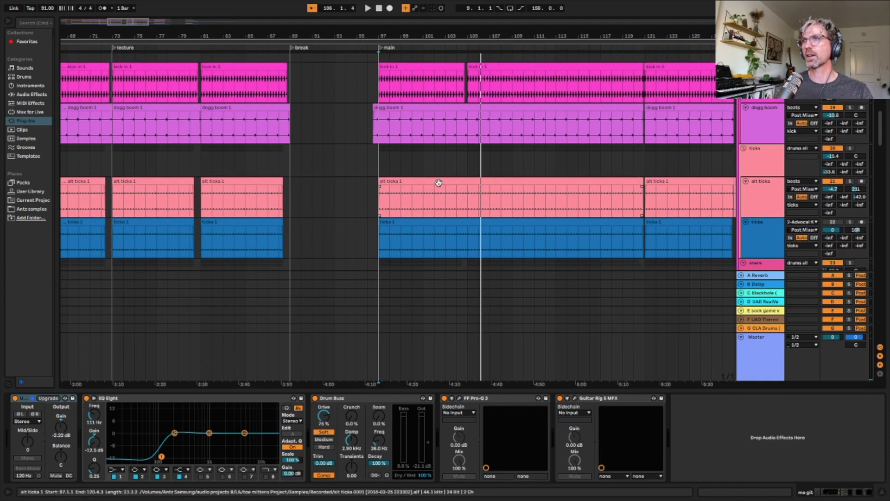
pyautogui.scroll(7, 440, 185)
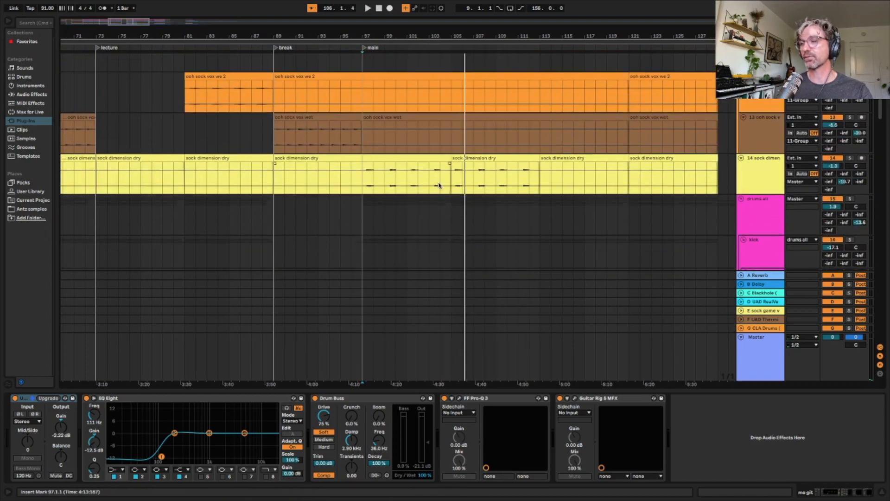
pyautogui.scroll(12, 439, 185)
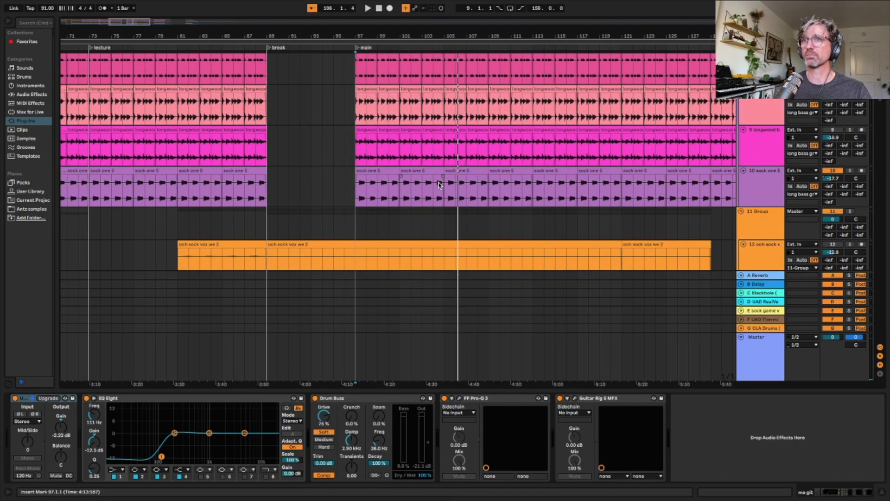
pyautogui.scroll(12, 440, 185)
pyautogui.hscroll(4, 439, 185)
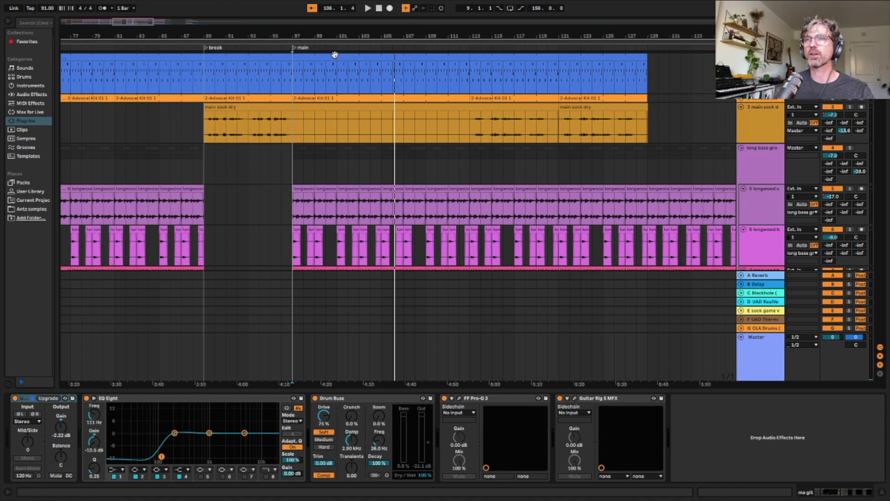
# Play from the main locator in Session View, audition the G CLA Drums return soloed, show its device, and unsolo it
pyautogui.click(294, 48)
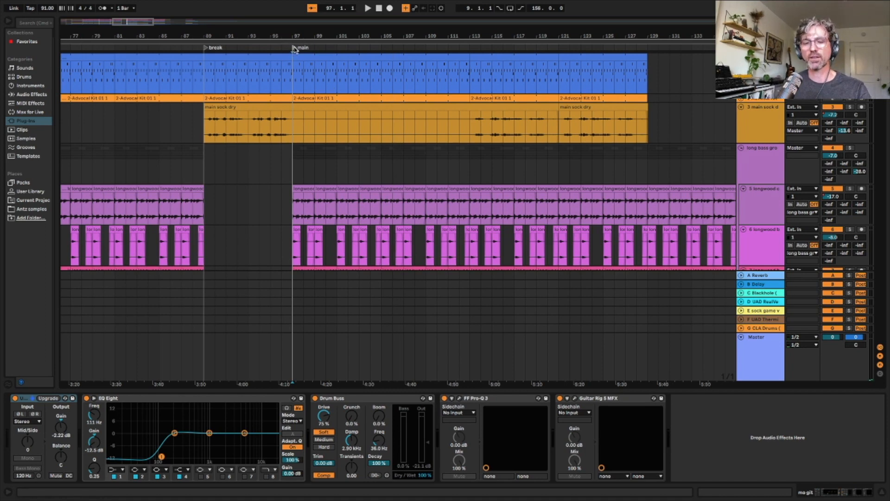
pyautogui.press('Tab')
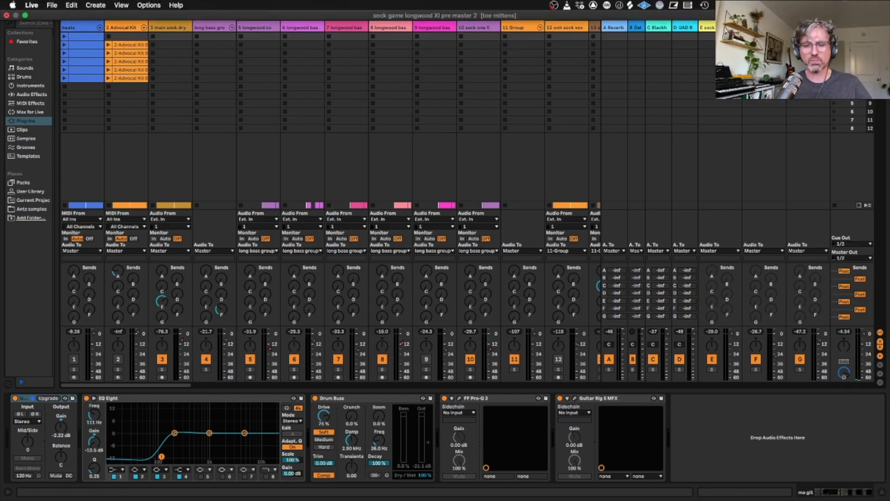
pyautogui.press('space')
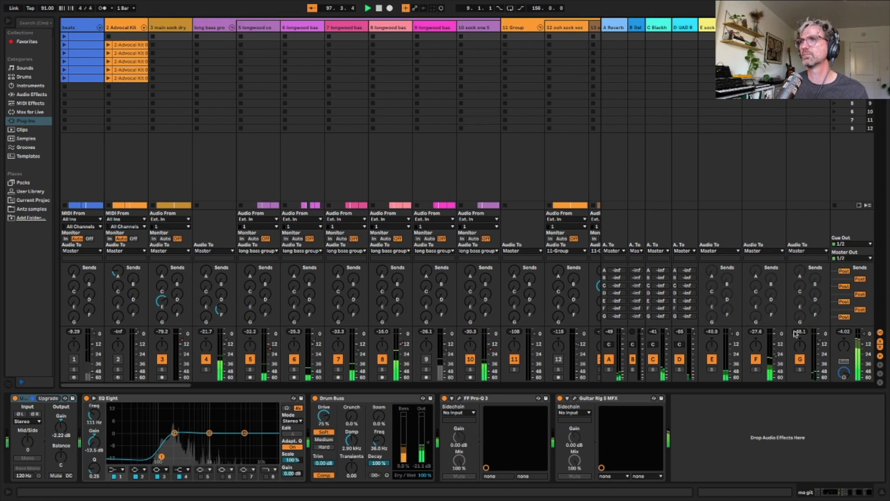
pyautogui.click(800, 369)
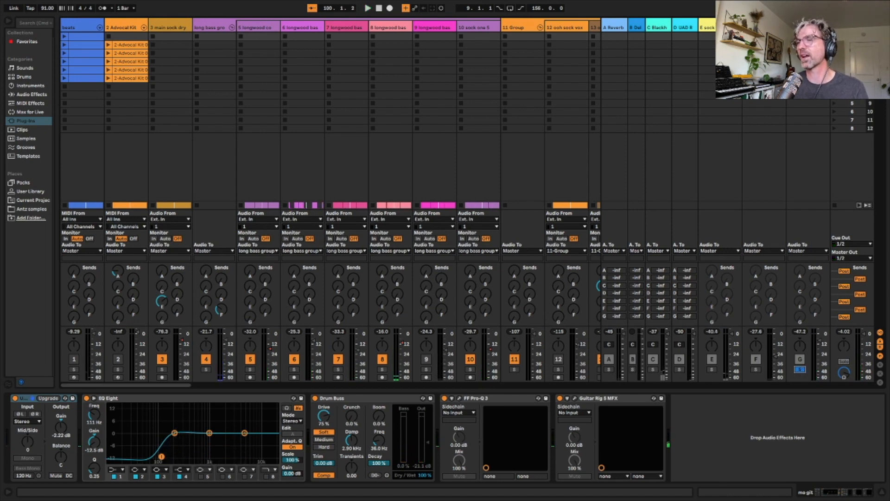
pyautogui.click(808, 27)
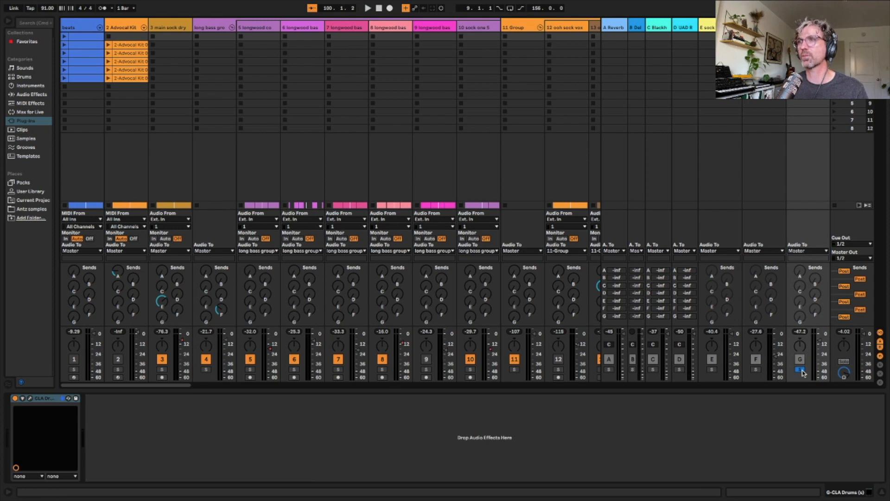
pyautogui.click(801, 369)
# Play the main section again, audition the C Blackhole return soloed, and unsolo it
pyautogui.press('space')
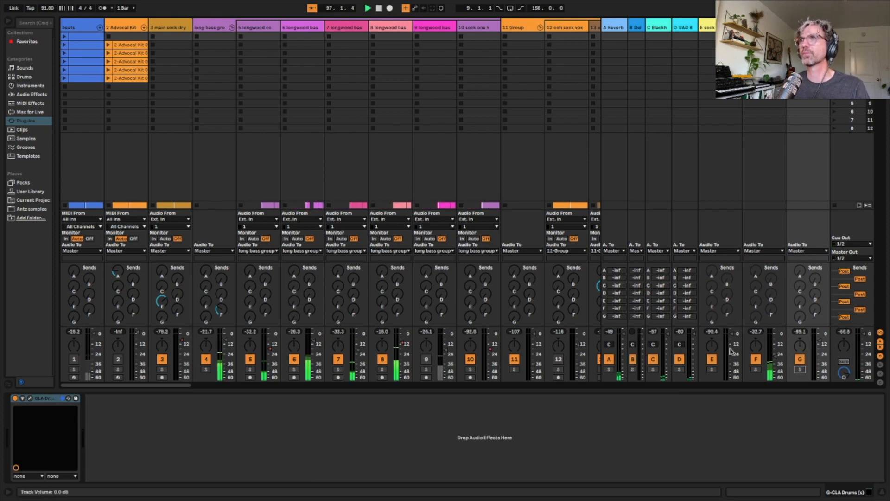
pyautogui.click(652, 369)
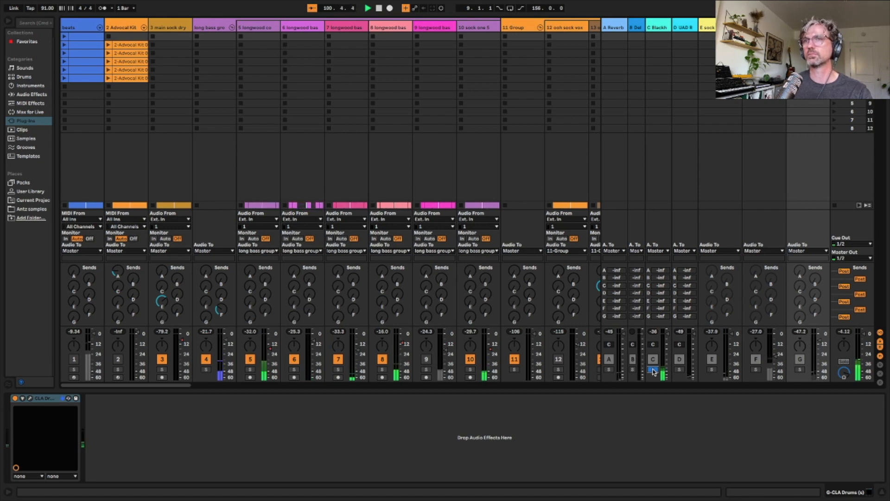
pyautogui.click(653, 370)
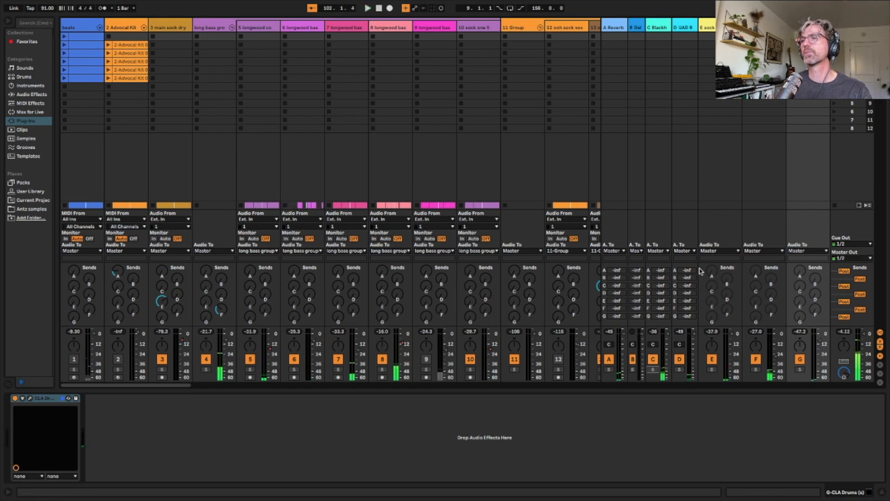
# Show the Master track's effect chain, examine the equalizer curve in Ozone 9, and close its window
pyautogui.click(852, 27)
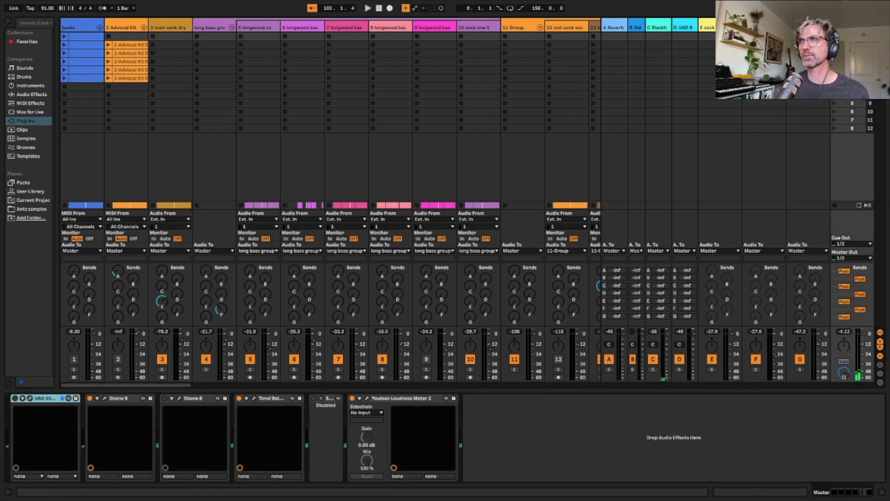
pyautogui.click(105, 398)
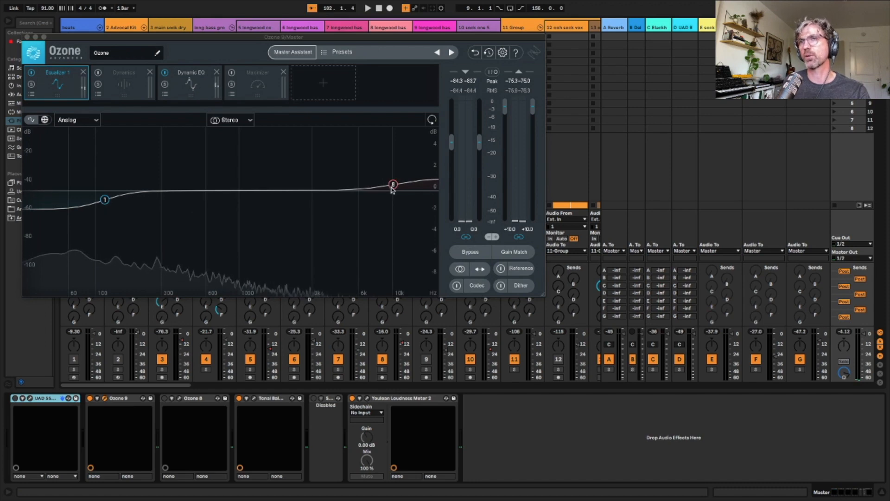
pyautogui.click(26, 37)
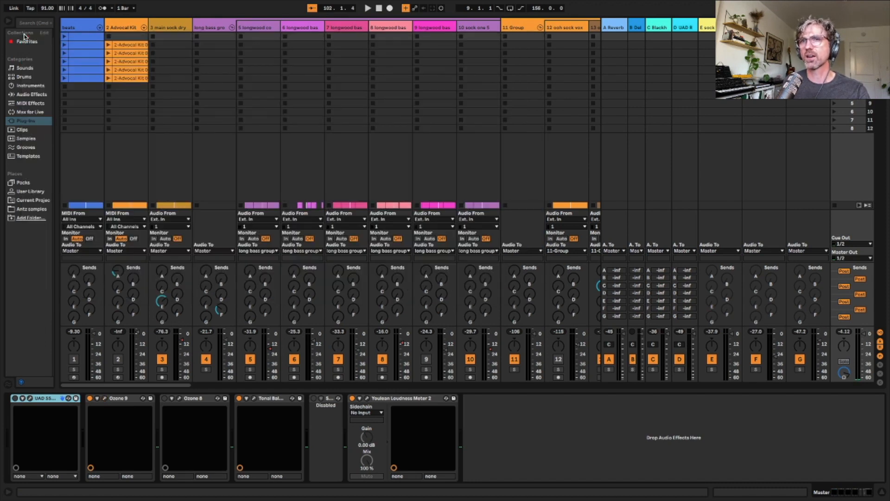
# Open Tonal Balance Control on the Master track, play the main section through it, and audition the Low-Mid band
pyautogui.click(254, 399)
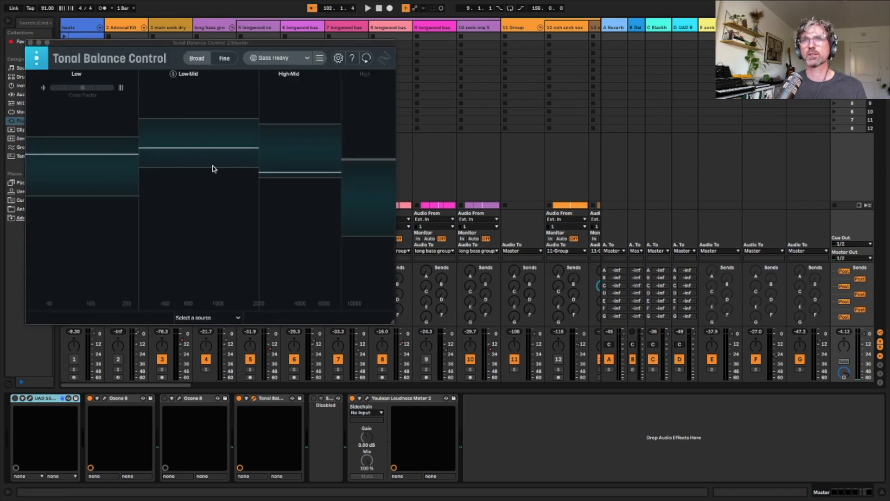
pyautogui.press('space')
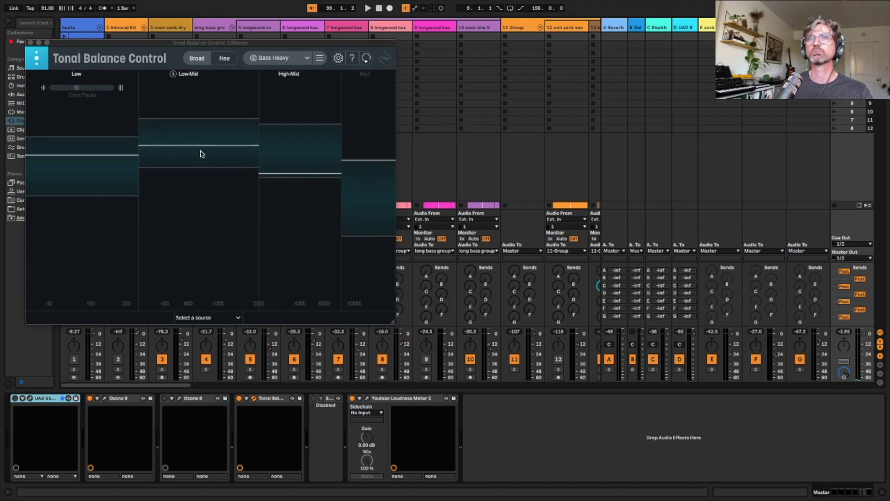
pyautogui.press('space')
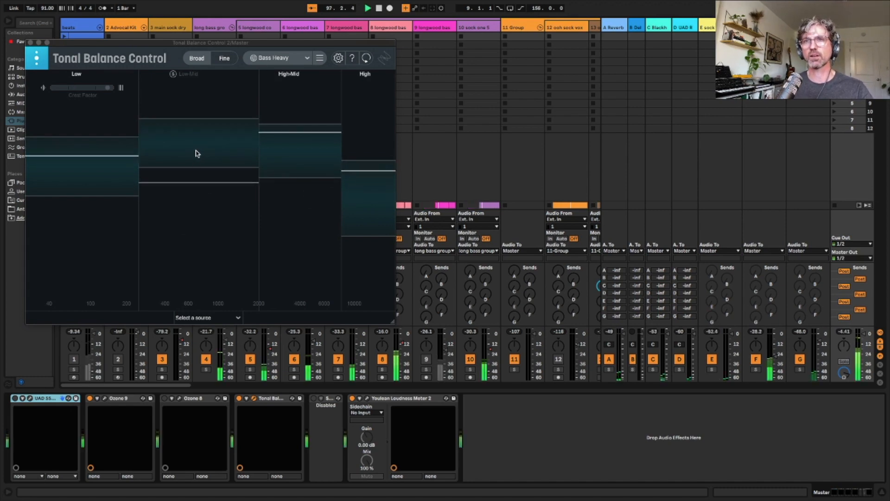
pyautogui.click(196, 155)
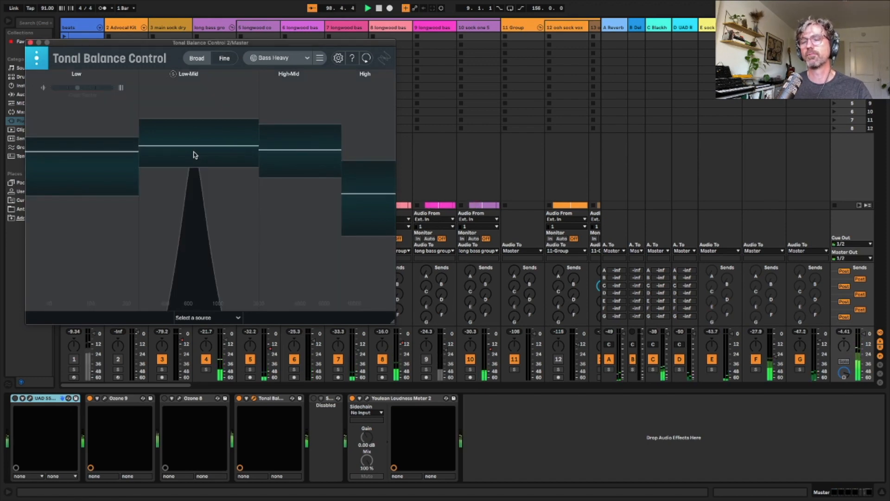
pyautogui.click(195, 155)
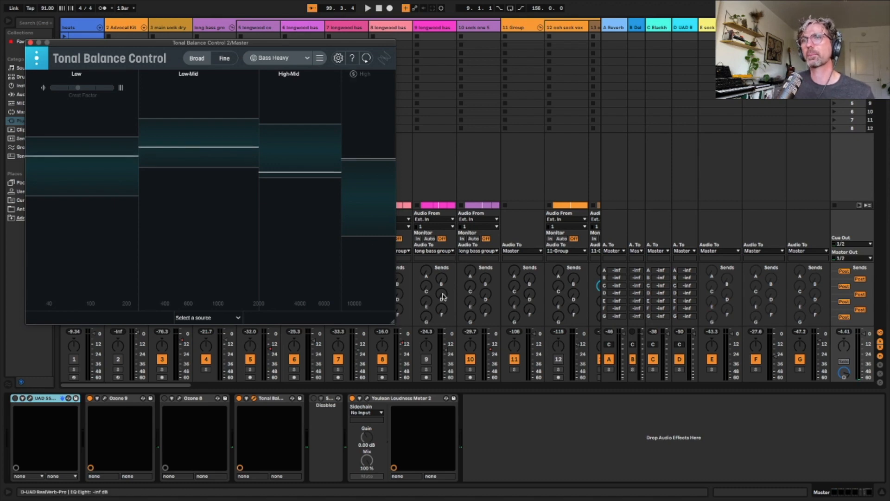
# Examine the mix loudness in Youlean Loudness Meter 2, and close the meter and Tonal Balance Control windows
pyautogui.click(367, 398)
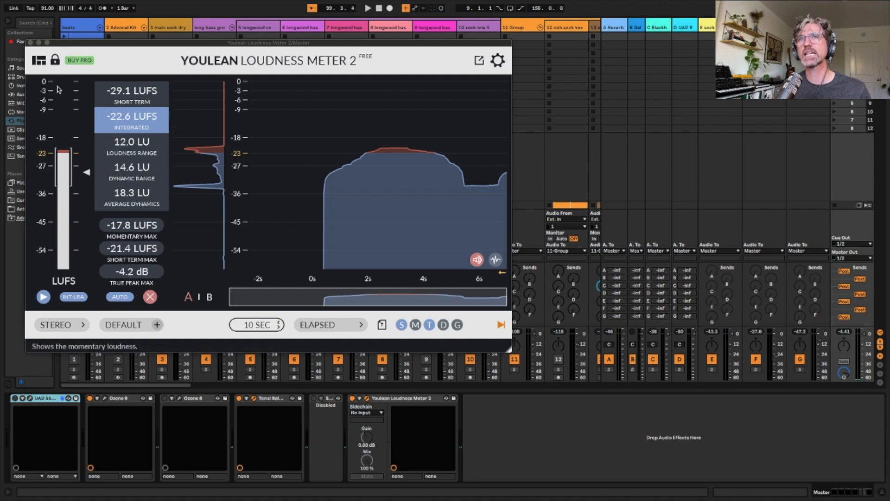
pyautogui.click(30, 43)
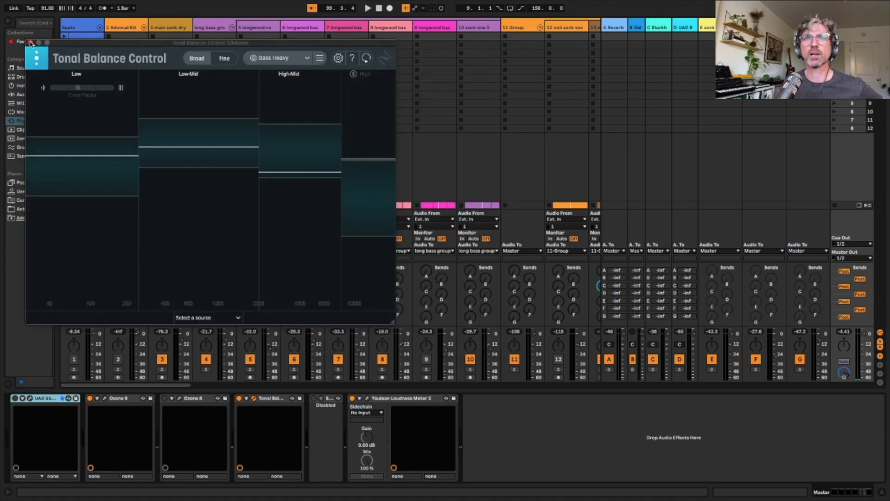
pyautogui.click(31, 44)
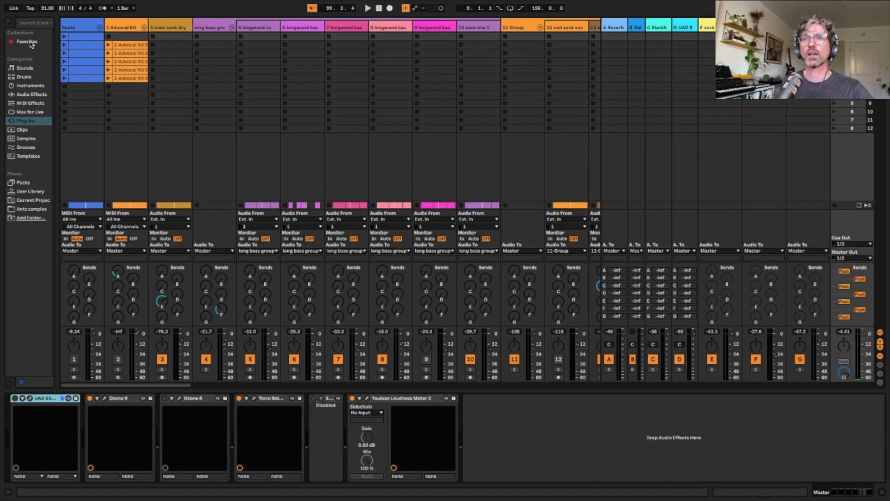
# Return to Arrangement View and look through the drum, long bass and wobble tracks around the break and main locators
pyautogui.press('Tab')
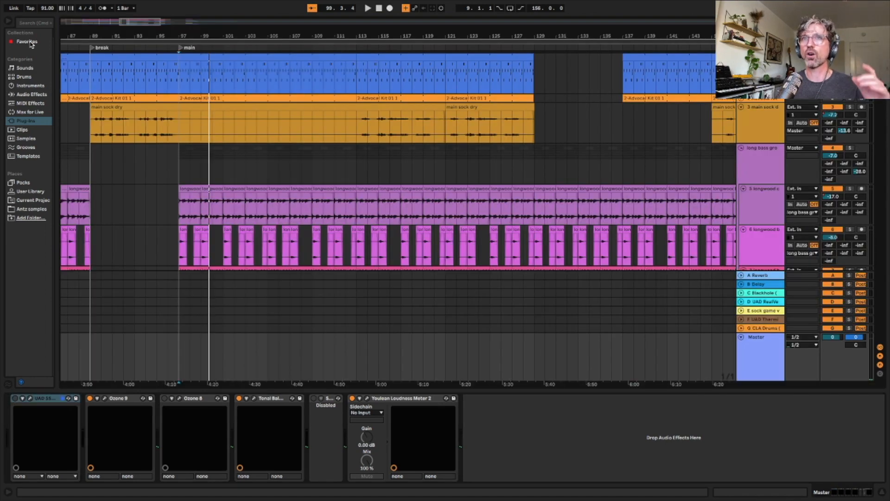
pyautogui.hscroll(1, 153, 122)
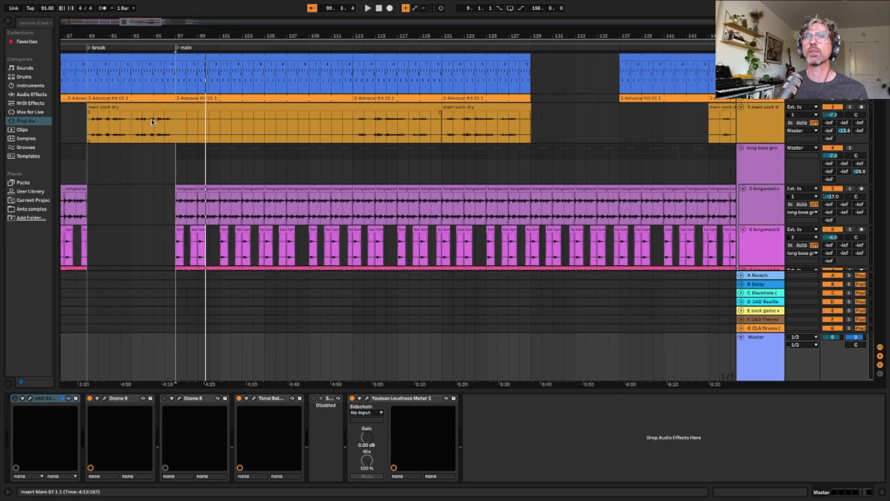
pyautogui.hscroll(-5, 152, 121)
pyautogui.scroll(-5, 152, 122)
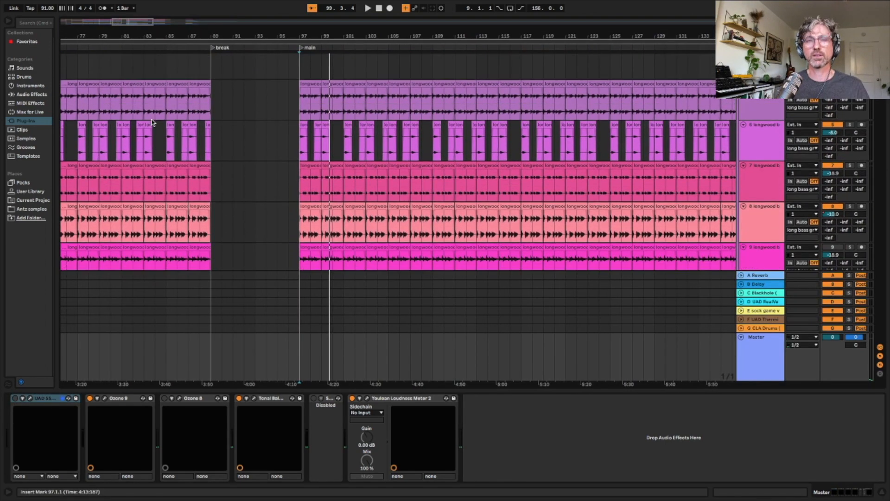
pyautogui.scroll(-15, 151, 122)
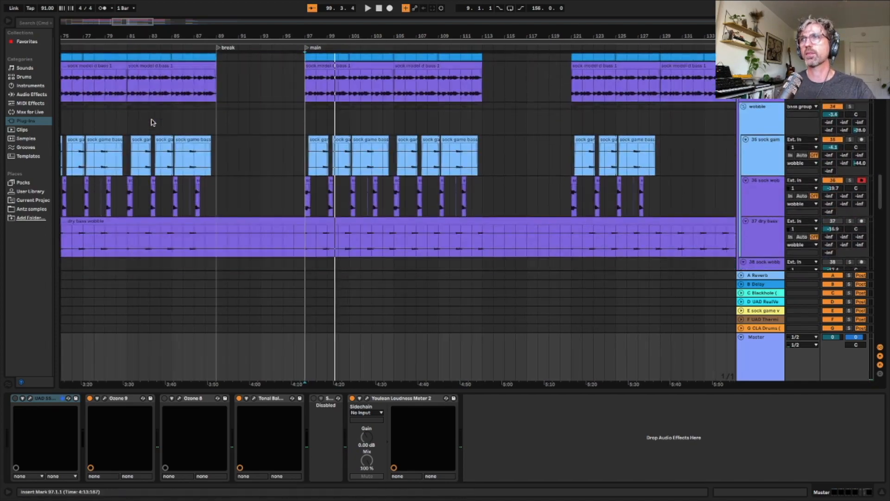
pyautogui.scroll(15, 152, 122)
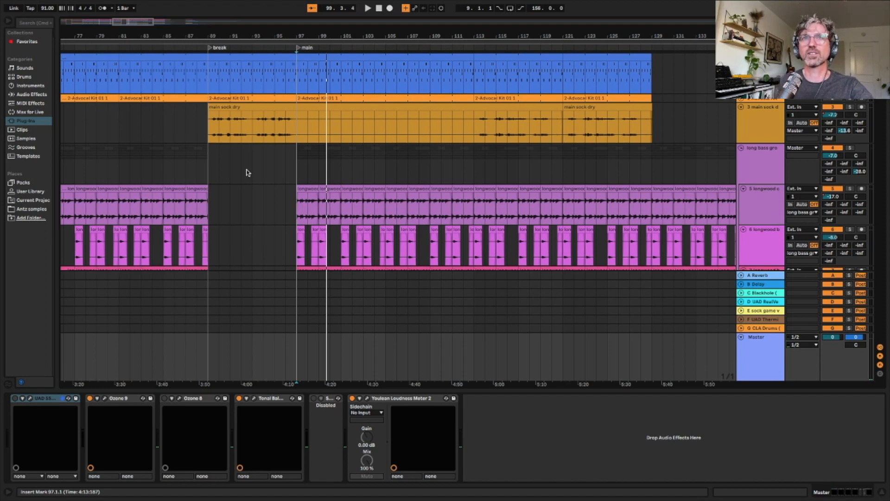
pyautogui.scroll(-5, 248, 173)
pyautogui.scroll(5, 248, 172)
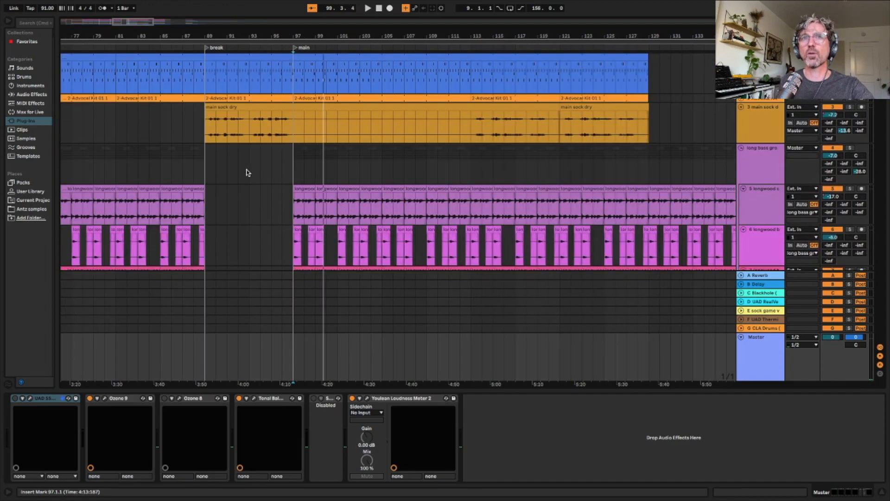